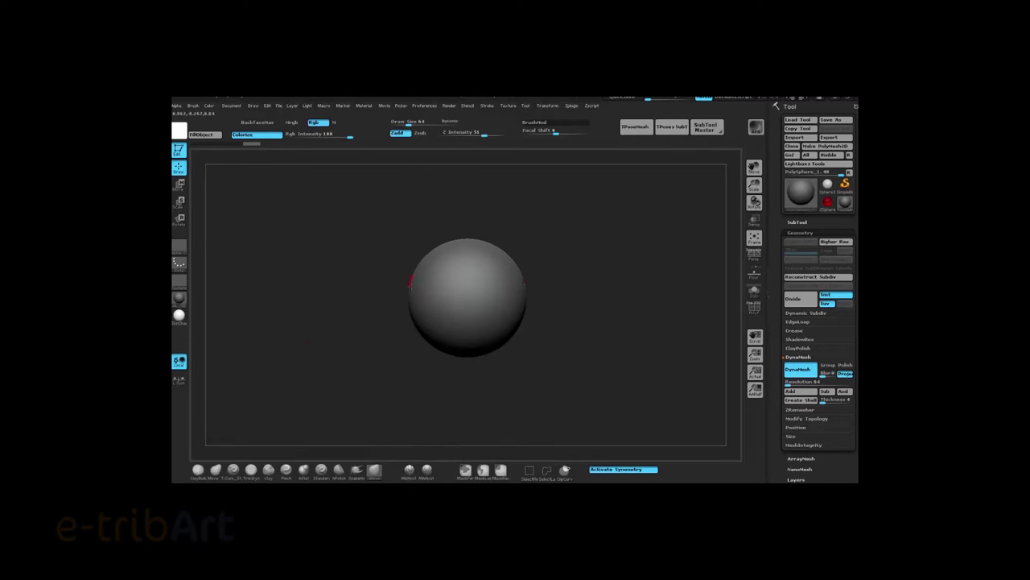
- Apply a plain grey MatCap to the sphere and enlarge the Move brush to size 477
left_click(178, 297)
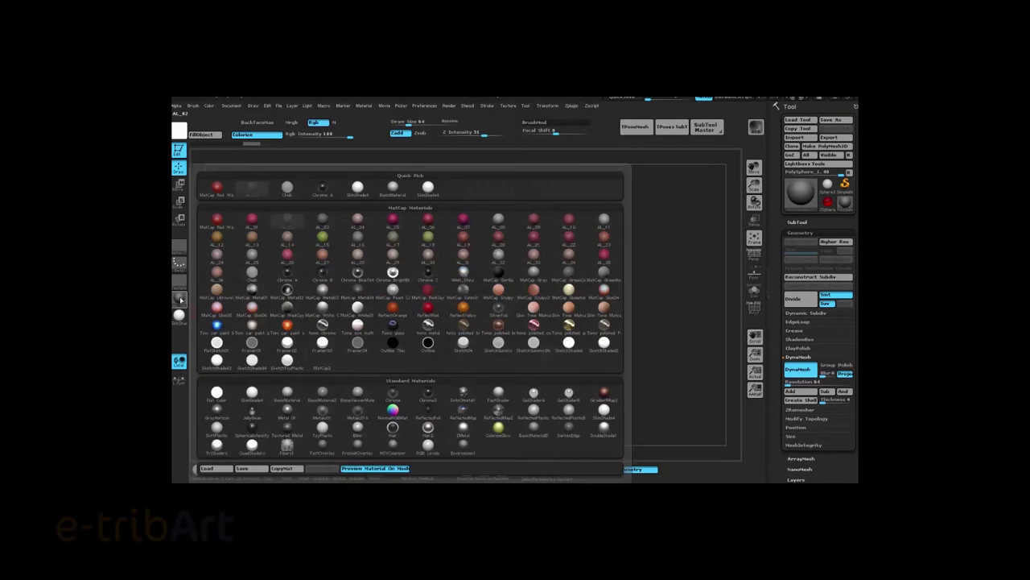
left_click(532, 272)
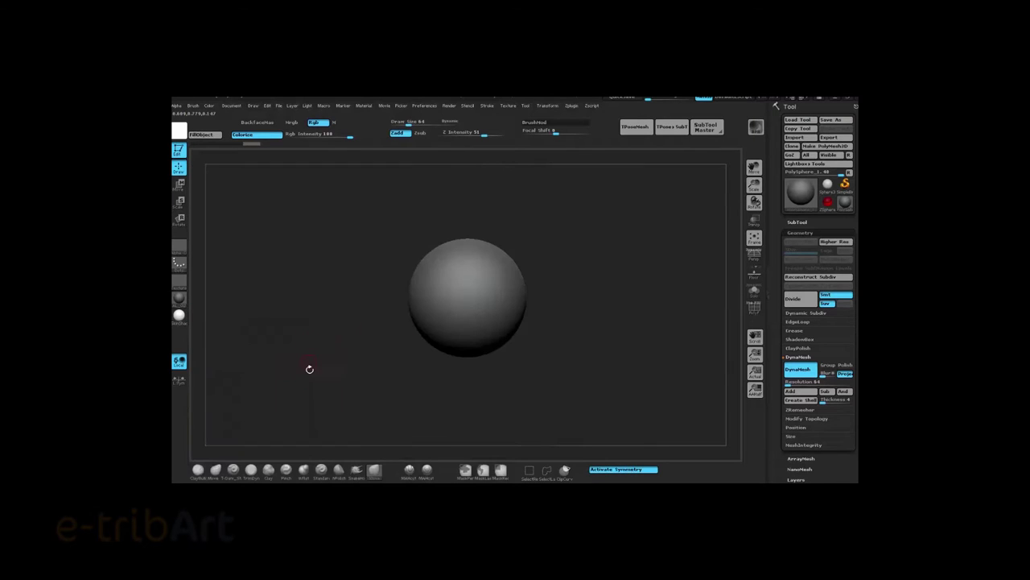
left_click(375, 472)
key("space")
left_click_drag(557, 322, 586, 321)
- Pull the sphere into a tall, bent peanut shape with a narrowed head on top
left_click_drag(491, 250, 589, 299)
mouse_move(482, 172)
left_mouse_down()
mouse_move(477, 208)
mouse_move(489, 236)
mouse_move(505, 211)
mouse_move(475, 366)
left_mouse_up()
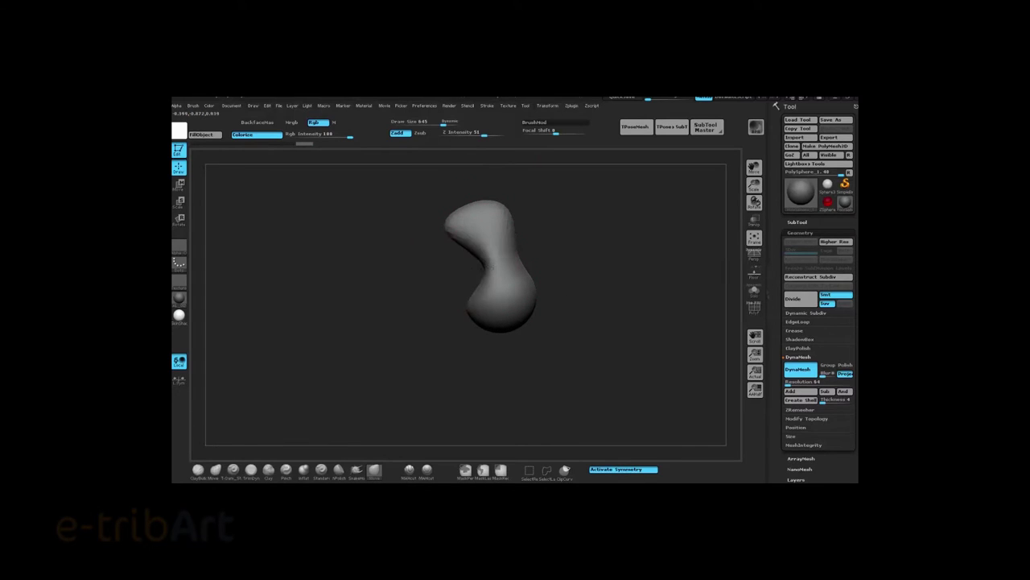
left_click_drag(510, 262, 463, 231)
- Fill the whole mesh with flat grey and view it from the front
left_click(179, 298)
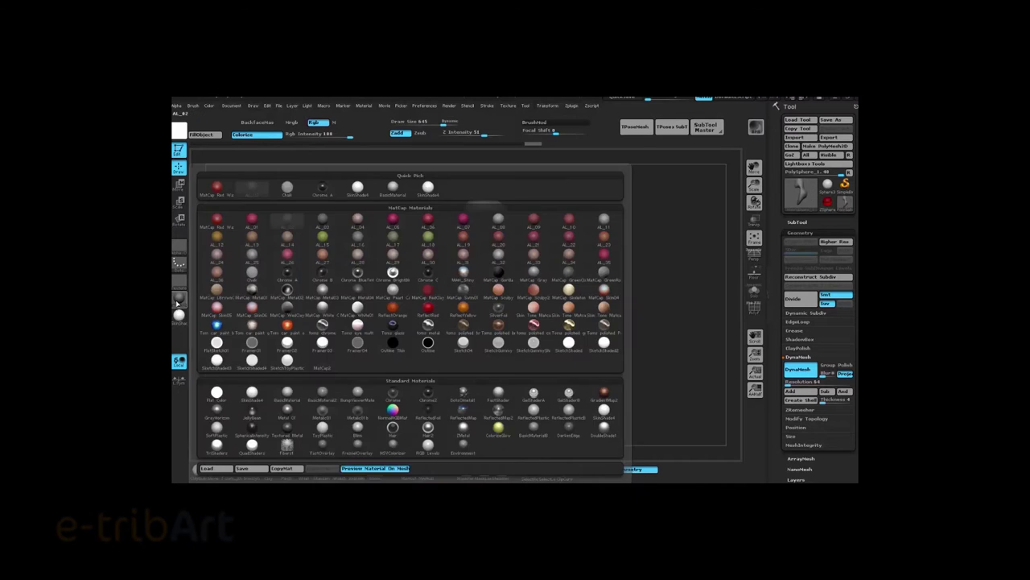
left_click(179, 130)
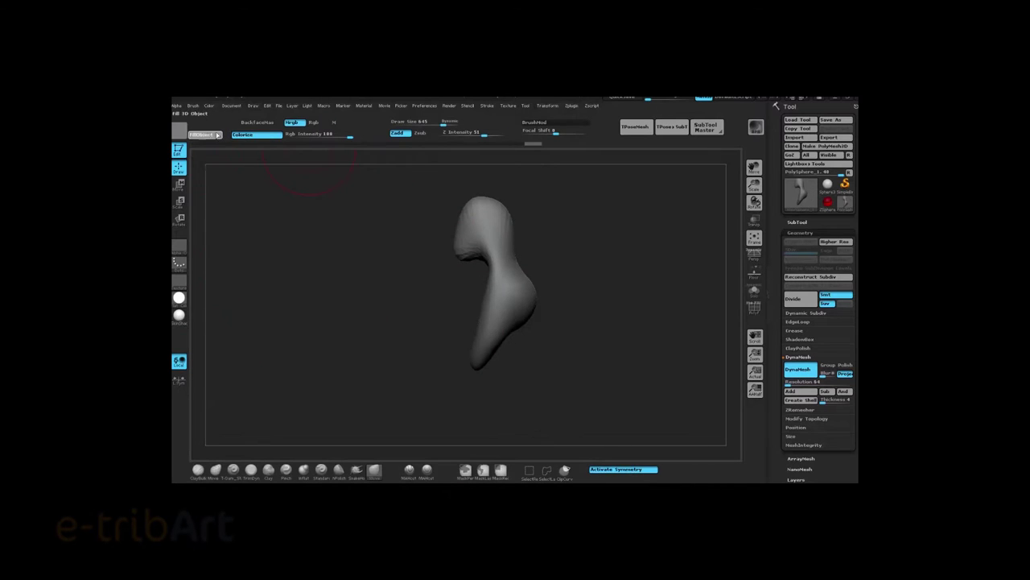
left_click(206, 134)
left_click_drag(475, 241, 504, 297)
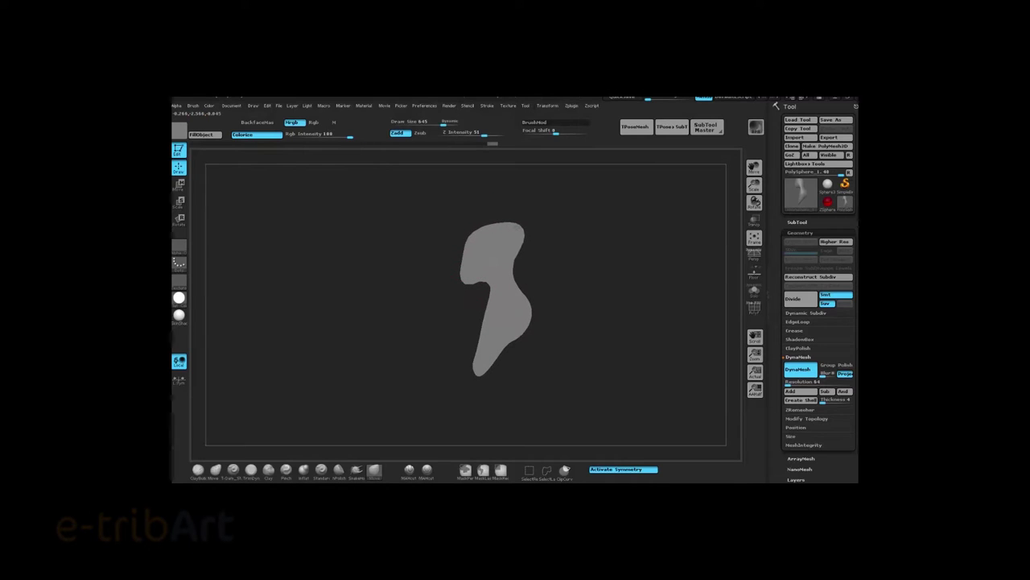
left_click_drag(524, 274, 474, 270)
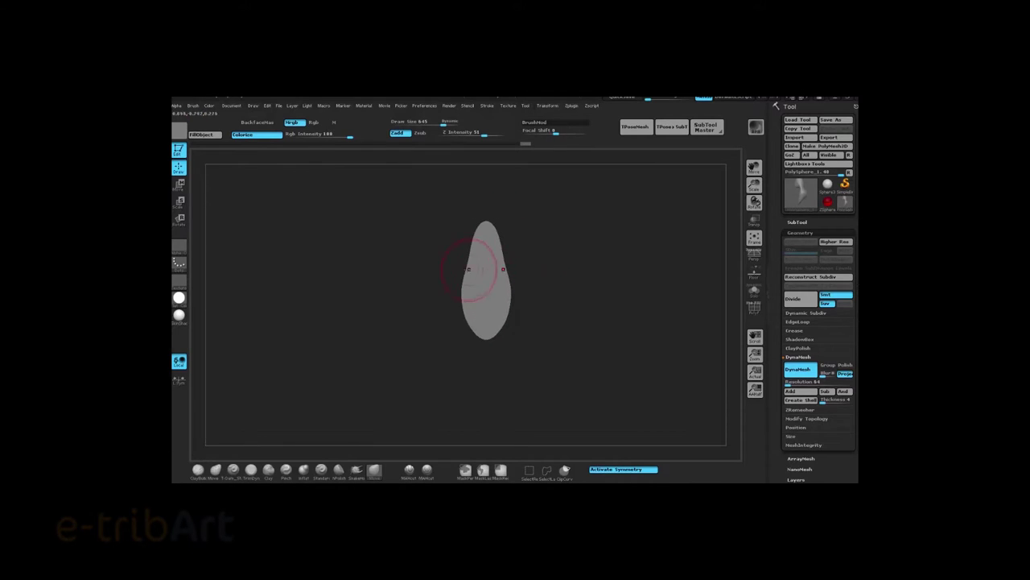
mouse_move(531, 255)
left_mouse_down()
mouse_move(510, 233)
mouse_move(602, 242)
mouse_move(612, 270)
left_mouse_up()
- Apply a dark shaded material, set the main colour to white, and enable colour painting
left_click(178, 298)
left_click(322, 221)
left_click(178, 131)
left_click(187, 112)
mouse_move(563, 265)
left_mouse_down()
mouse_move(580, 255)
mouse_move(479, 273)
left_mouse_up()
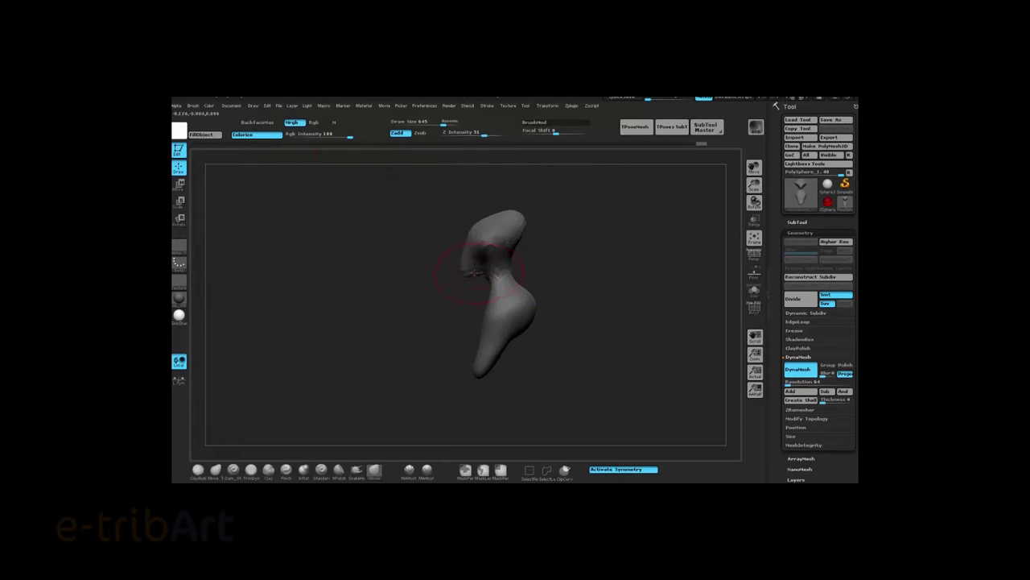
mouse_move(546, 260)
left_mouse_down()
mouse_move(593, 265)
mouse_move(587, 232)
left_mouse_up()
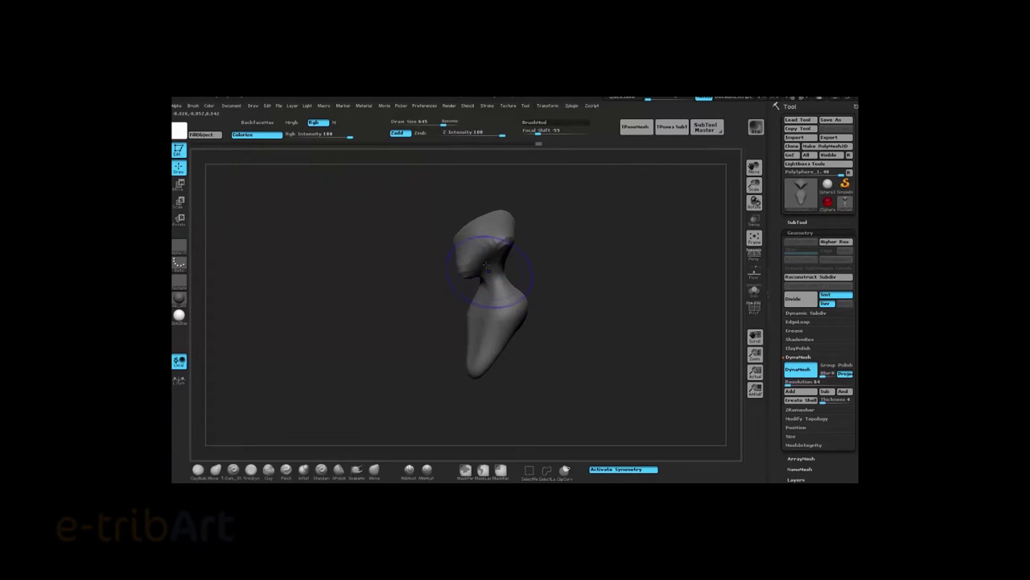
left_click(754, 303)
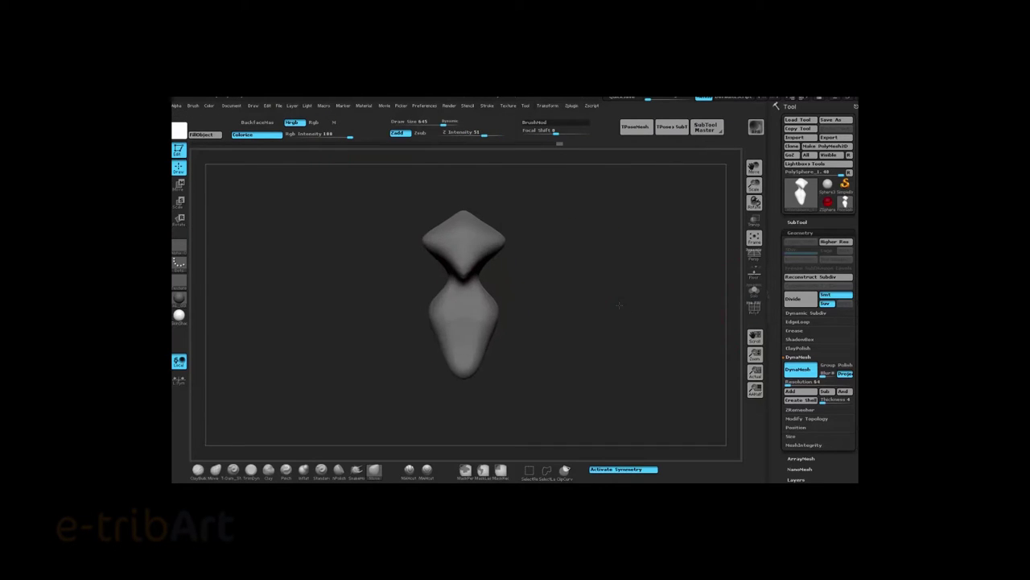
- Widen the head into overhanging edges, then stand the mesh upright
left_click_drag(459, 280, 515, 266)
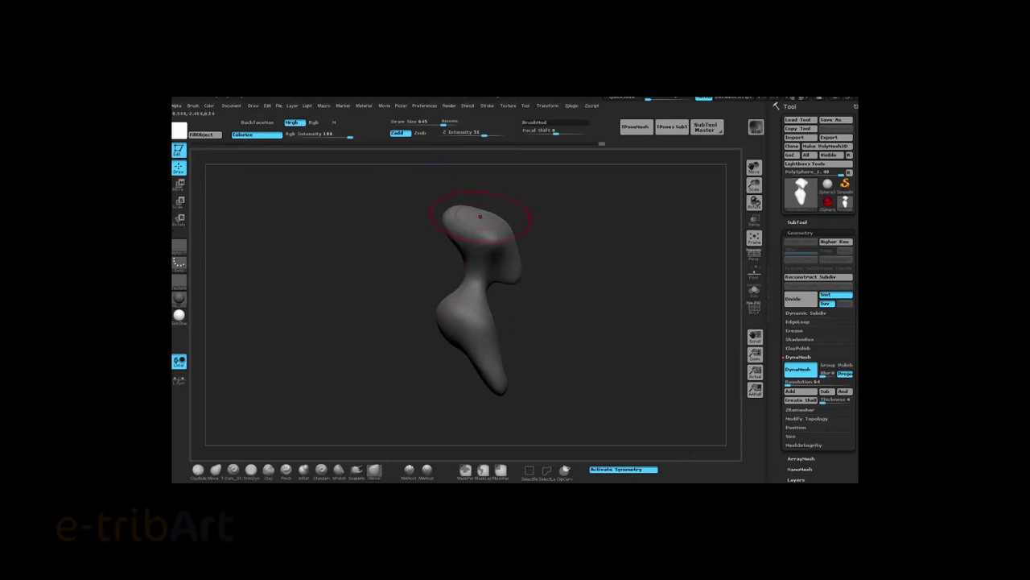
mouse_move(619, 230)
left_mouse_down()
mouse_move(471, 218)
mouse_move(477, 268)
mouse_move(558, 228)
left_mouse_up()
left_click_drag(430, 322, 444, 313)
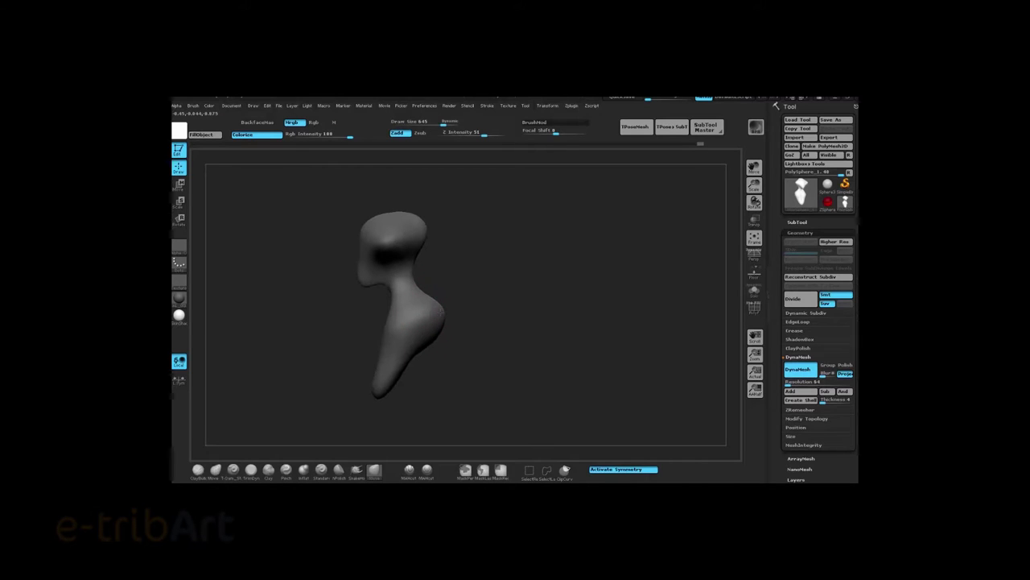
mouse_move(460, 356)
left_mouse_down()
mouse_move(428, 341)
mouse_move(422, 311)
mouse_move(459, 324)
mouse_move(540, 308)
left_mouse_up()
- Widen the lower half symmetrically into a broad base, then shrink the brush to 367
key("space")
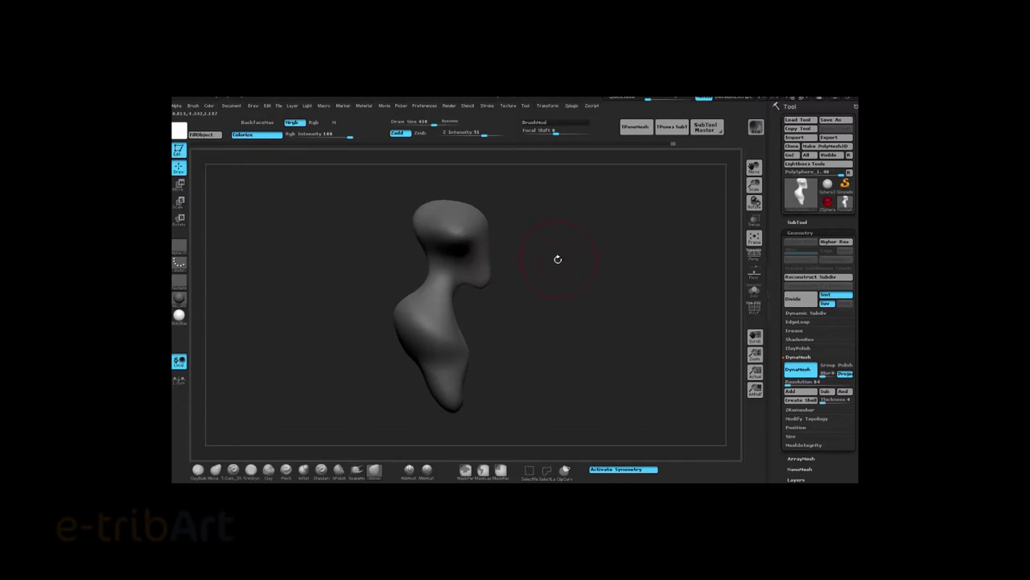
left_click_drag(558, 258, 491, 278)
left_click_drag(508, 237, 478, 235)
mouse_move(542, 227)
left_mouse_down()
mouse_move(566, 329)
mouse_move(617, 315)
mouse_move(635, 283)
mouse_move(545, 286)
mouse_move(573, 300)
left_mouse_up()
left_click_drag(437, 292, 448, 314)
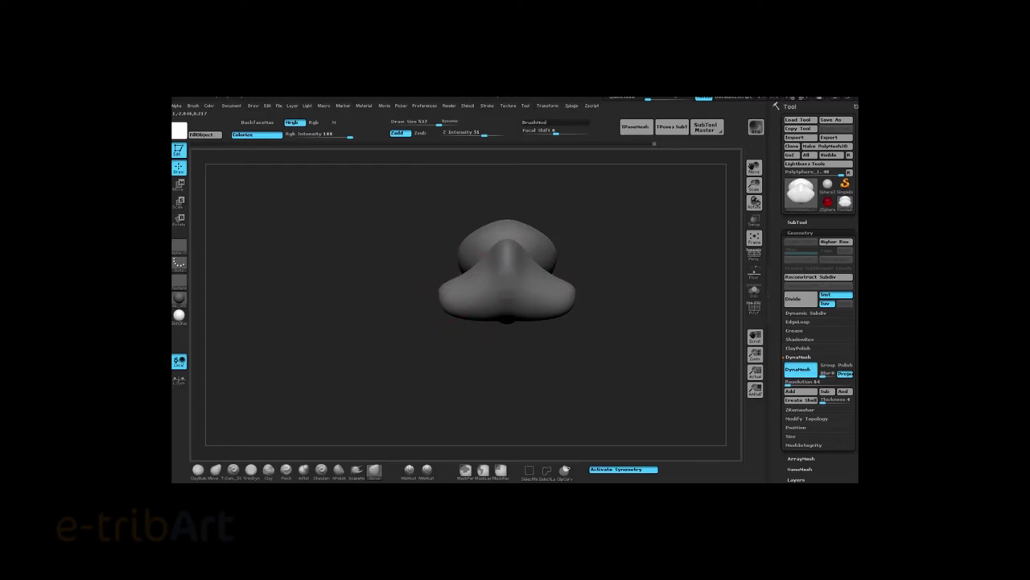
key("[")
left_click_drag(455, 321, 568, 237)
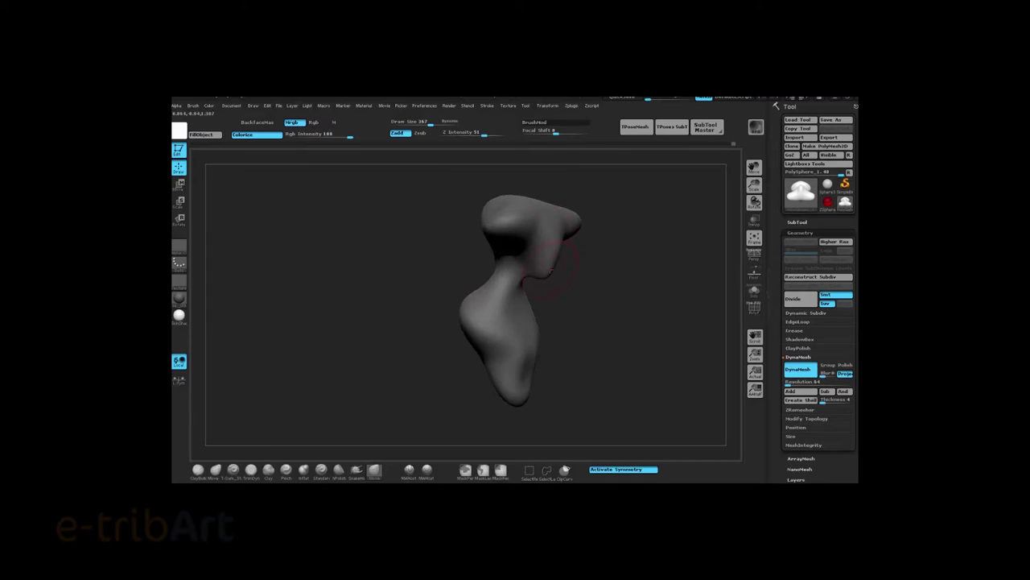
mouse_move(567, 239)
left_mouse_down()
mouse_move(555, 274)
mouse_move(512, 299)
mouse_move(483, 362)
left_mouse_up()
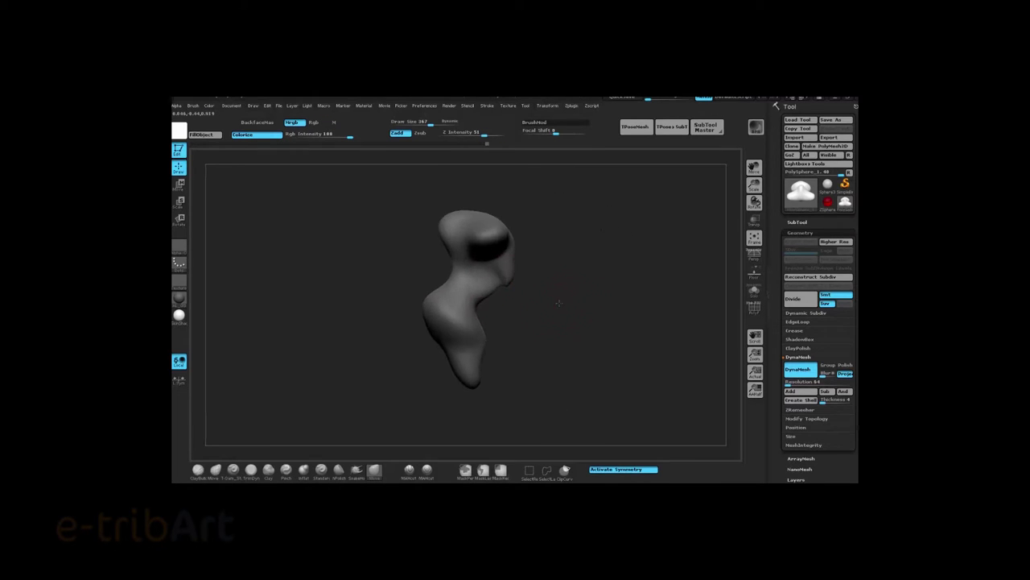
- Switch to a different sculpting brush and turn the head to face frontally
left_click(339, 472)
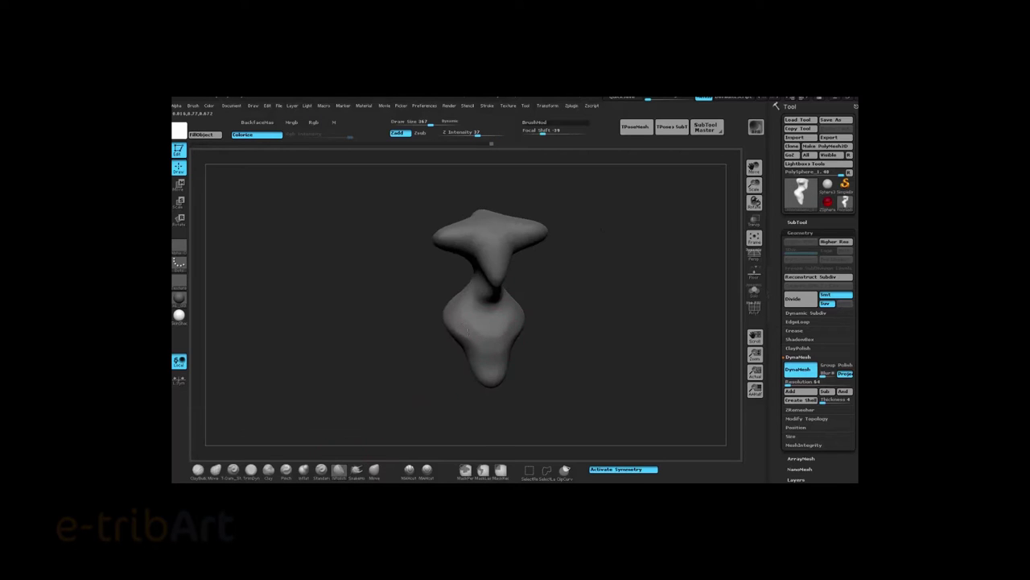
mouse_move(476, 347)
left_mouse_down()
mouse_move(475, 235)
mouse_move(516, 250)
mouse_move(565, 345)
left_mouse_up()
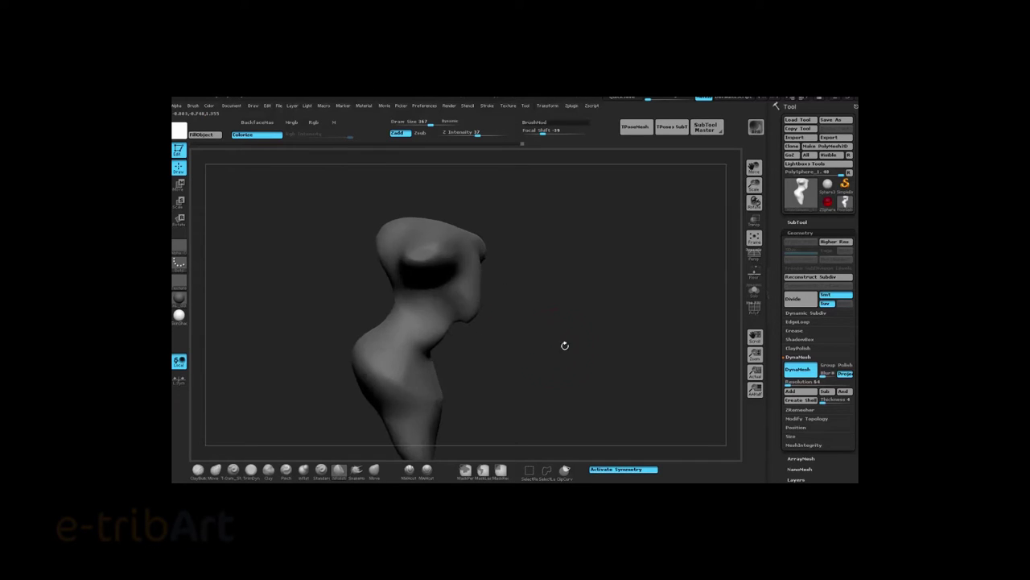
mouse_move(529, 311)
left_mouse_down()
mouse_move(450, 326)
mouse_move(616, 321)
mouse_move(475, 340)
mouse_move(517, 298)
mouse_move(471, 253)
mouse_move(437, 271)
mouse_move(515, 262)
mouse_move(568, 230)
mouse_move(310, 417)
left_mouse_up()
key("space")
- Pick another sculpt brush, enable Lazy Mouse, and set Draw Size to 101
left_click(233, 470)
left_click_drag(548, 266, 499, 241)
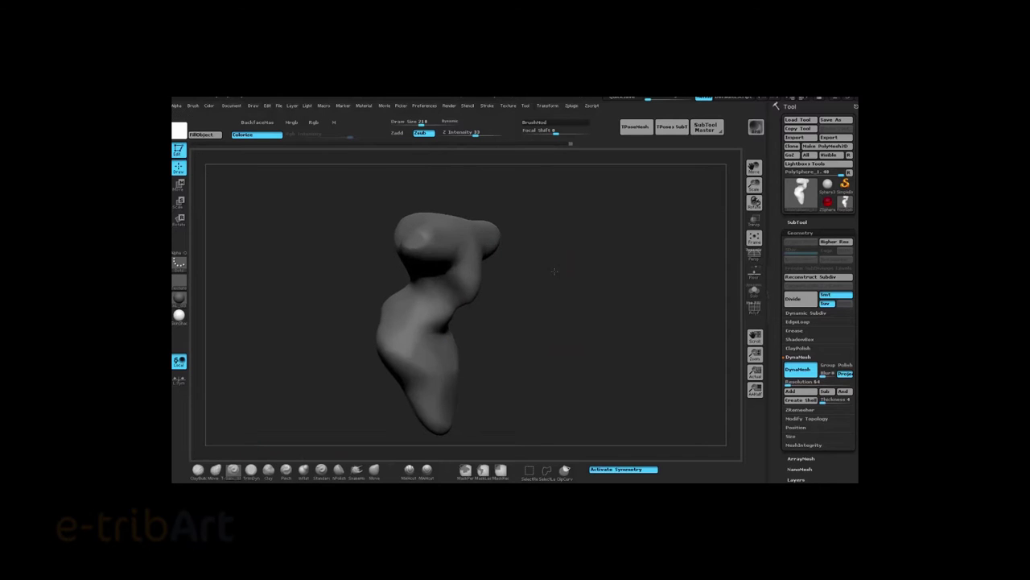
left_click(488, 106)
left_click(510, 200)
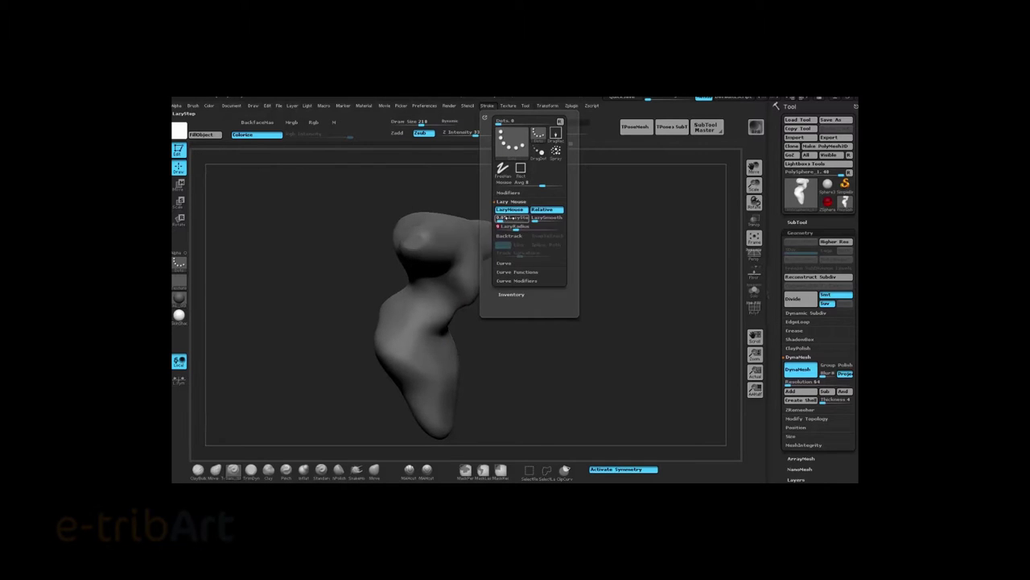
key("space")
mouse_move(568, 309)
left_mouse_down()
mouse_move(598, 273)
mouse_move(464, 298)
mouse_move(559, 290)
mouse_move(468, 287)
mouse_move(575, 276)
mouse_move(515, 415)
left_mouse_up()
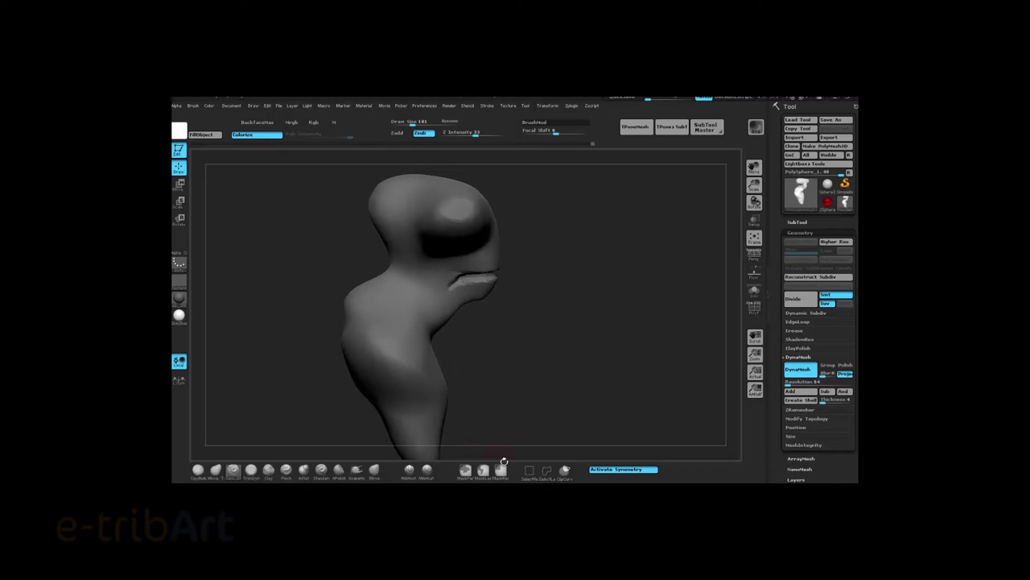
- Switch to lasso masking and reduce the brush size to 223 from a side view
left_click(483, 469)
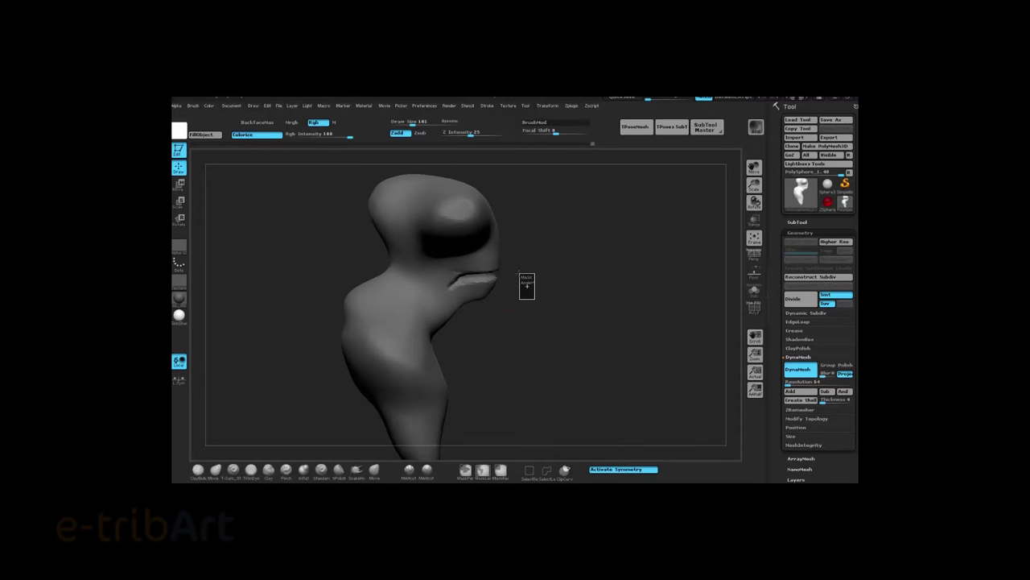
mouse_move(554, 304)
left_mouse_down()
mouse_move(568, 297)
mouse_move(570, 263)
mouse_move(580, 269)
left_mouse_up()
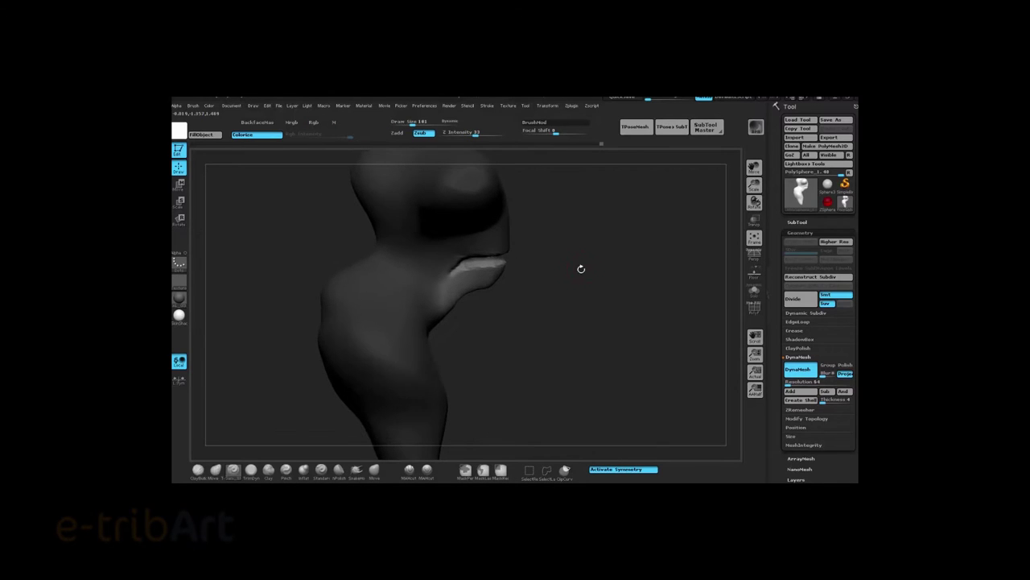
key("space")
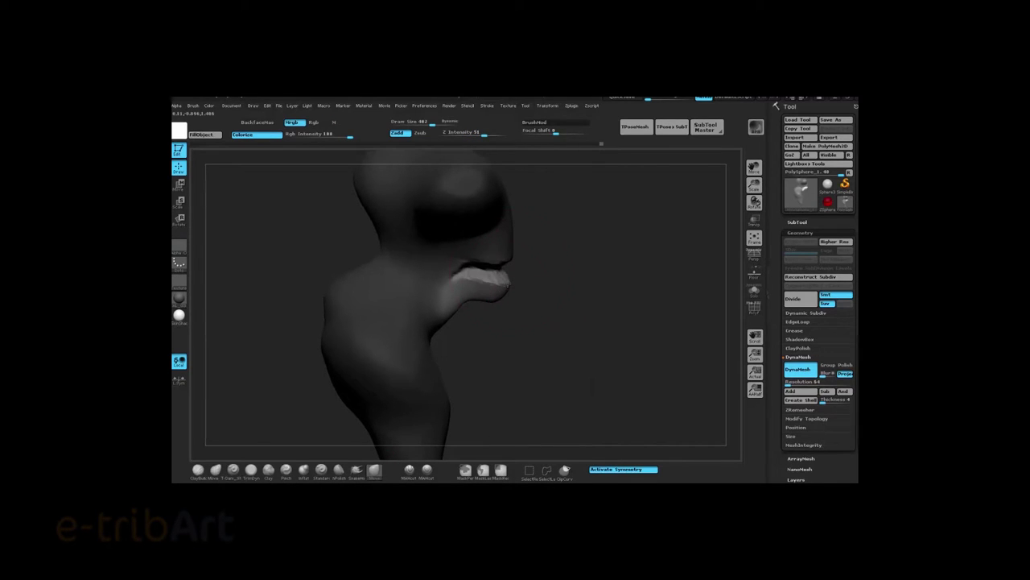
left_click_drag(520, 269, 598, 292)
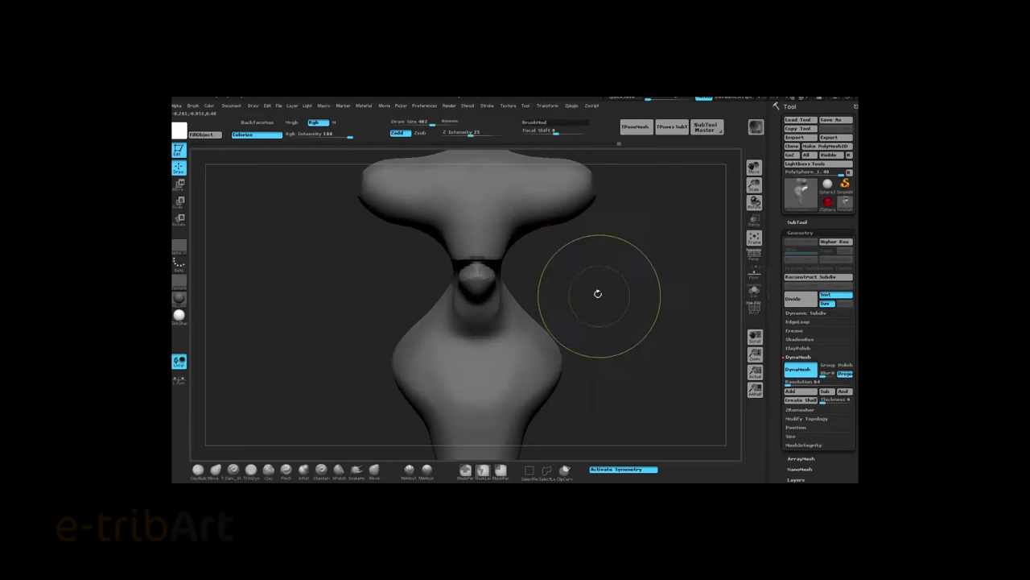
left_click_drag(516, 262, 437, 364)
key("space")
mouse_move(617, 322)
left_mouse_down()
mouse_move(563, 344)
mouse_move(590, 274)
left_mouse_up()
- Bulge the lower lip outward below the mouth, then enlarge the brush to 668
left_click_drag(487, 273, 495, 278)
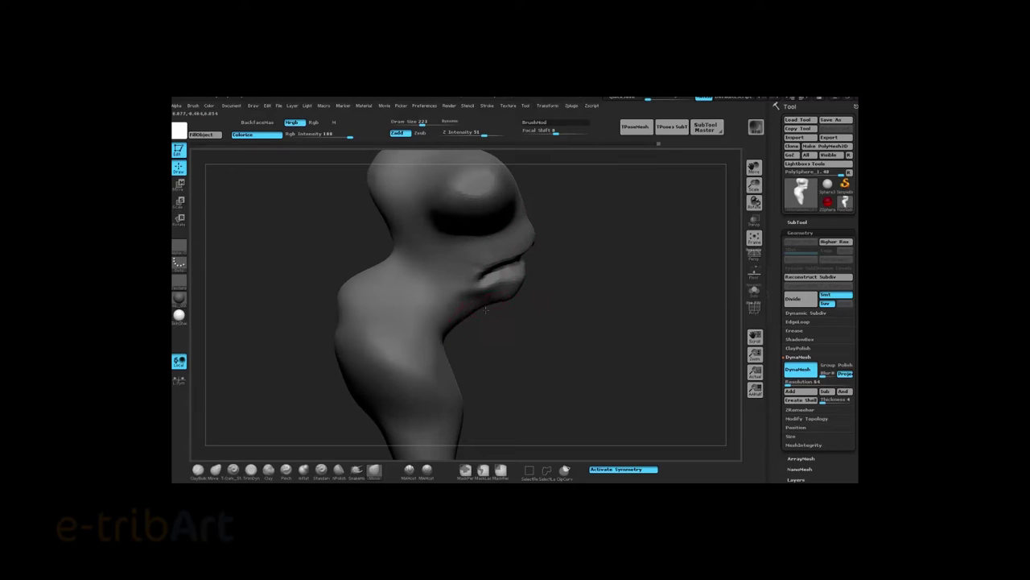
mouse_move(497, 334)
left_mouse_down("alt")
mouse_move(545, 301)
mouse_move(462, 340)
left_mouse_up("alt")
mouse_move(456, 391)
left_mouse_down()
mouse_move(391, 318)
mouse_move(378, 326)
left_mouse_up()
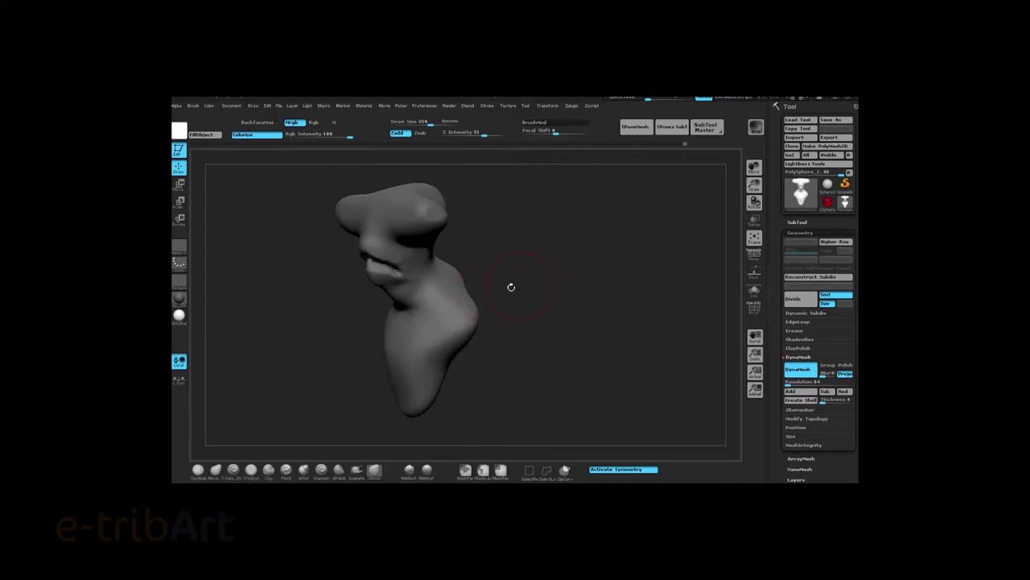
mouse_move(499, 269)
left_mouse_down()
mouse_move(437, 287)
mouse_move(497, 244)
left_mouse_up()
mouse_move(327, 242)
left_mouse_down()
mouse_move(469, 210)
mouse_move(396, 228)
mouse_move(413, 232)
left_mouse_up()
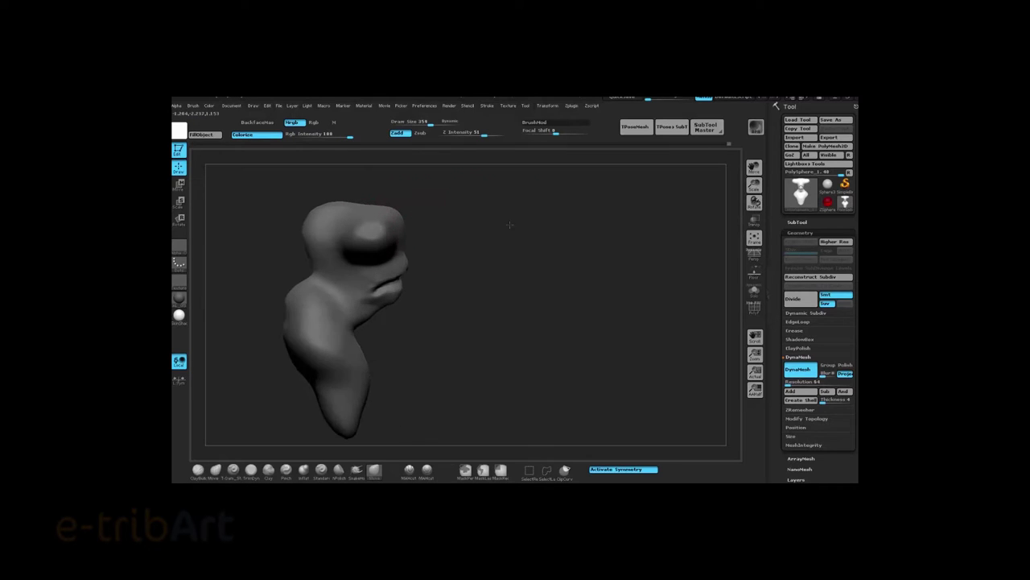
left_click_drag(528, 237, 368, 218)
- Refine the jaw at brush sizes 208, 438 and 265, framing the head front-on
mouse_move(551, 262)
left_mouse_down()
mouse_move(543, 225)
mouse_move(451, 266)
left_mouse_up()
mouse_move(534, 246)
left_mouse_down()
mouse_move(403, 282)
mouse_move(415, 289)
left_mouse_up()
key("s")
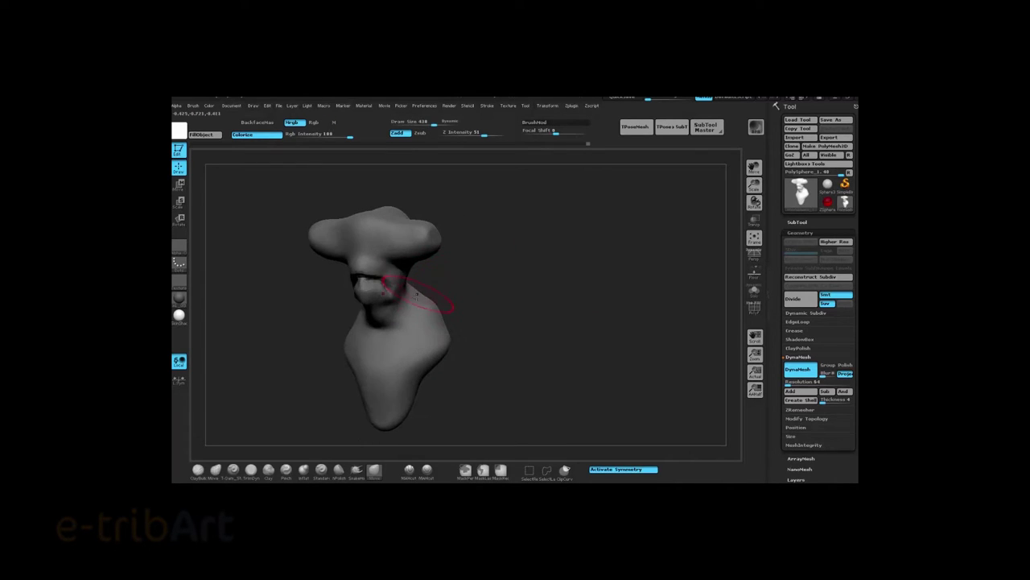
mouse_move(499, 276)
left_mouse_down()
mouse_move(478, 294)
mouse_move(413, 282)
mouse_move(469, 221)
mouse_move(520, 295)
mouse_move(560, 269)
mouse_move(586, 281)
mouse_move(484, 247)
mouse_move(457, 259)
left_mouse_up()
key("space")
key("space")
mouse_move(559, 281)
left_mouse_down()
mouse_move(600, 258)
mouse_move(472, 295)
mouse_move(505, 235)
mouse_move(581, 245)
mouse_move(419, 288)
left_mouse_up()
key("space")
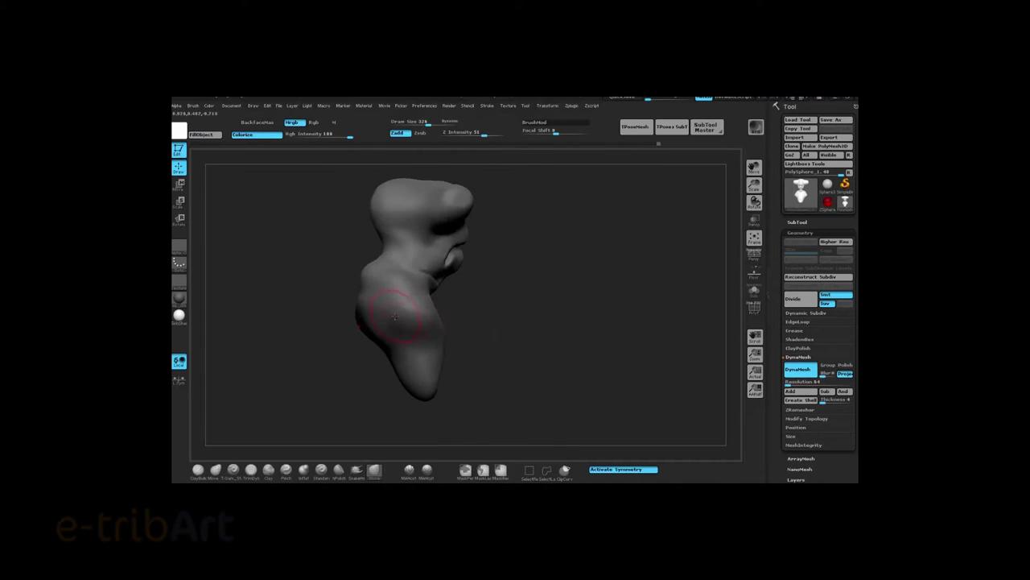
- Push the head out sideways into rimmed eye sockets, reshape the neck and chin, then shrink the brush
left_click_drag(408, 268, 505, 294)
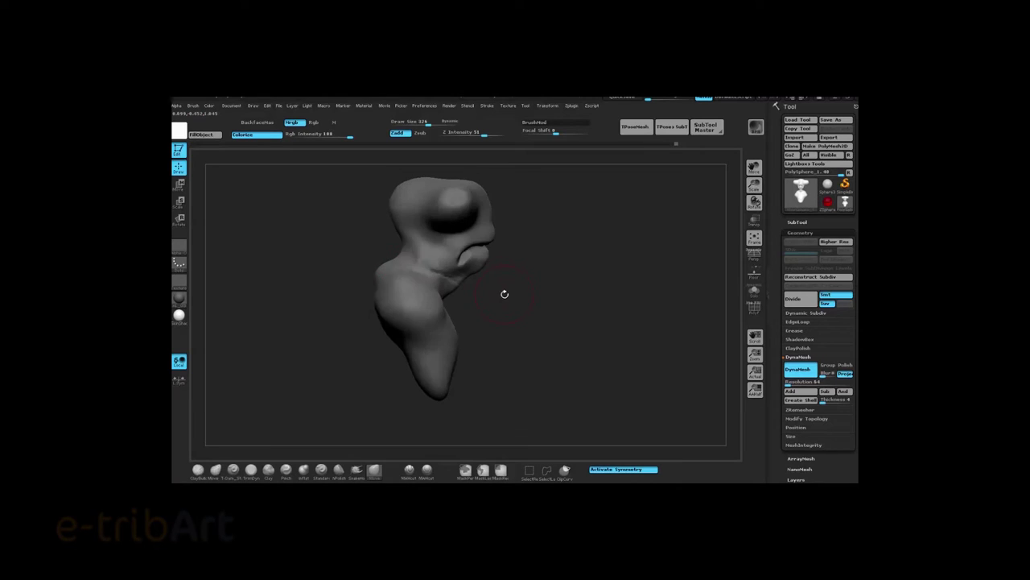
mouse_move(572, 294)
left_mouse_down()
mouse_move(519, 253)
mouse_move(210, 432)
left_mouse_up()
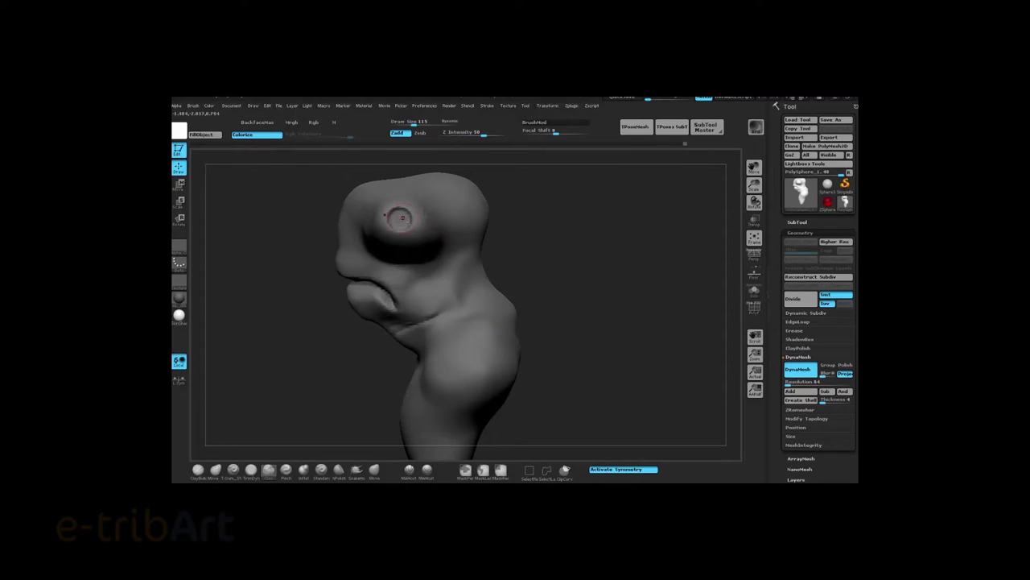
left_click_drag(400, 217, 626, 239)
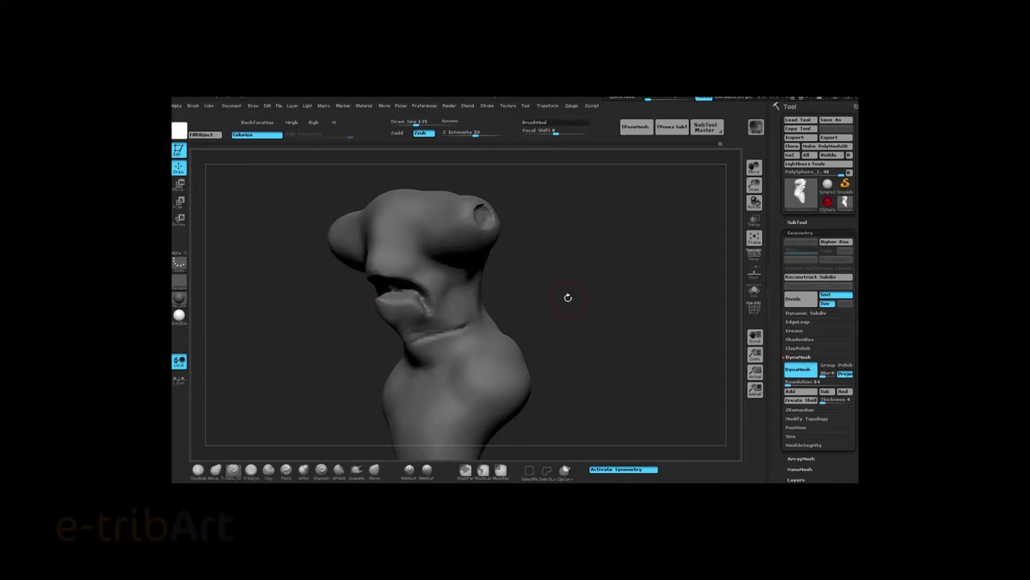
left_click_drag(568, 297, 451, 306)
left_click_drag(377, 309, 463, 323)
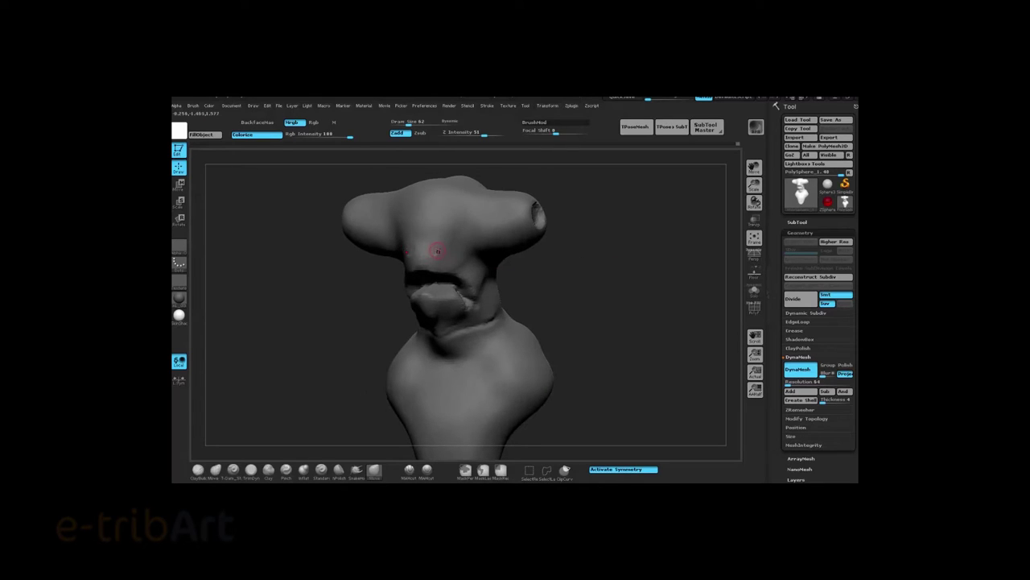
mouse_move(617, 298)
left_mouse_down()
mouse_move(644, 300)
mouse_move(610, 308)
left_mouse_up()
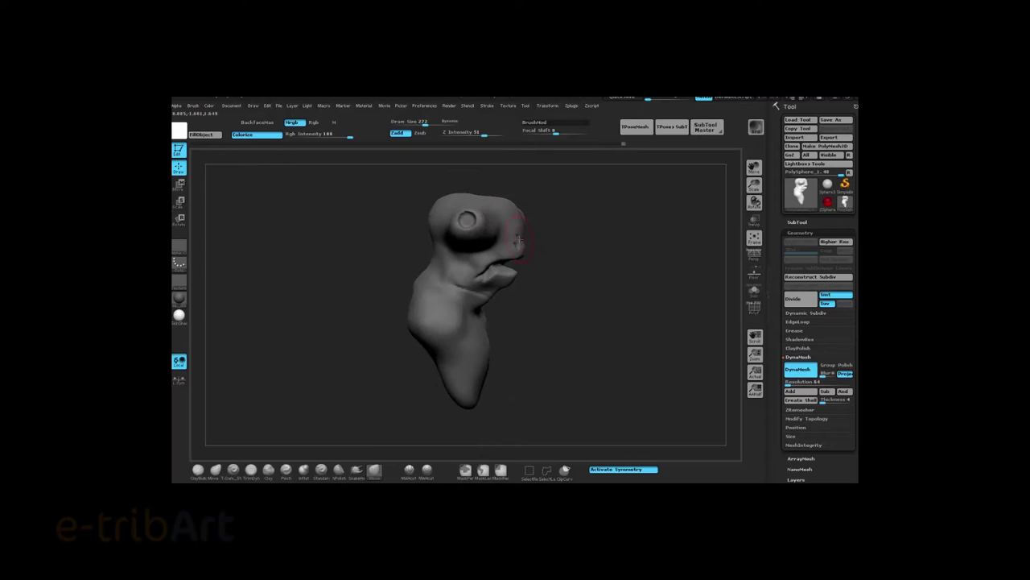
mouse_move(589, 224)
left_mouse_down()
mouse_move(410, 276)
mouse_move(451, 270)
left_mouse_up()
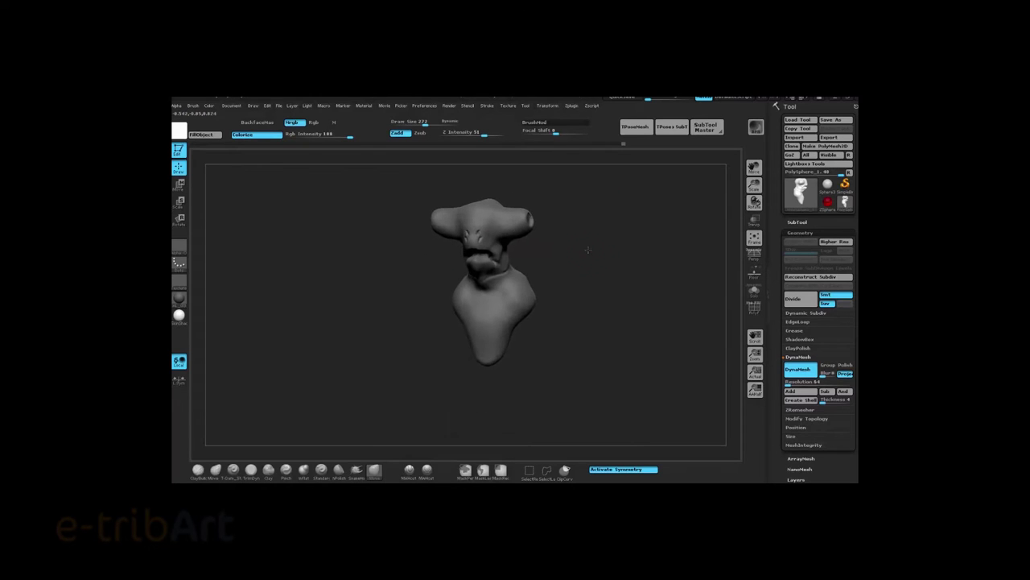
mouse_move(515, 274)
left_mouse_down()
mouse_move(594, 278)
mouse_move(531, 282)
left_mouse_up()
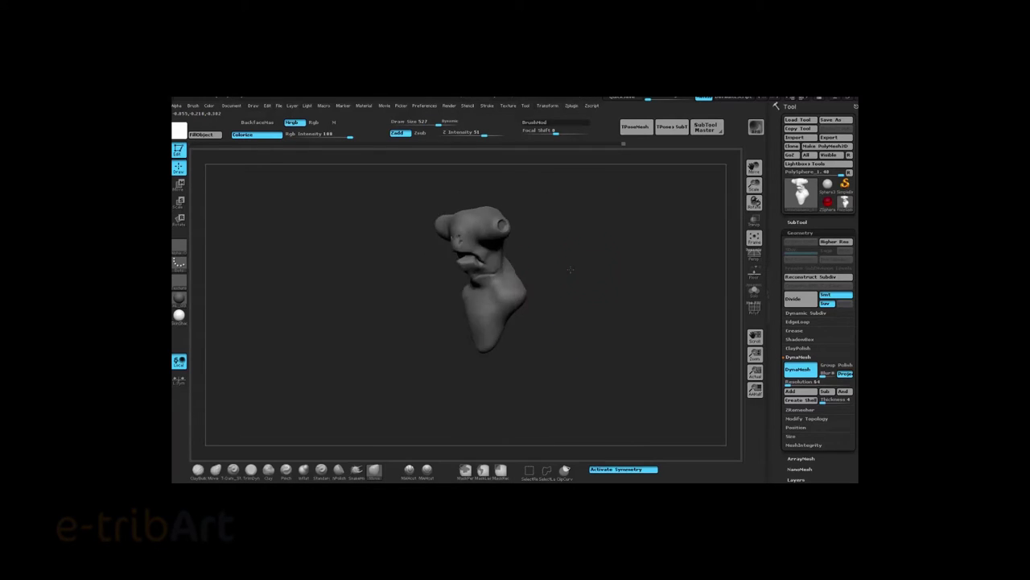
key("space")
mouse_move(462, 320)
left_mouse_down()
mouse_move(442, 319)
mouse_move(477, 314)
mouse_move(435, 293)
left_mouse_up()
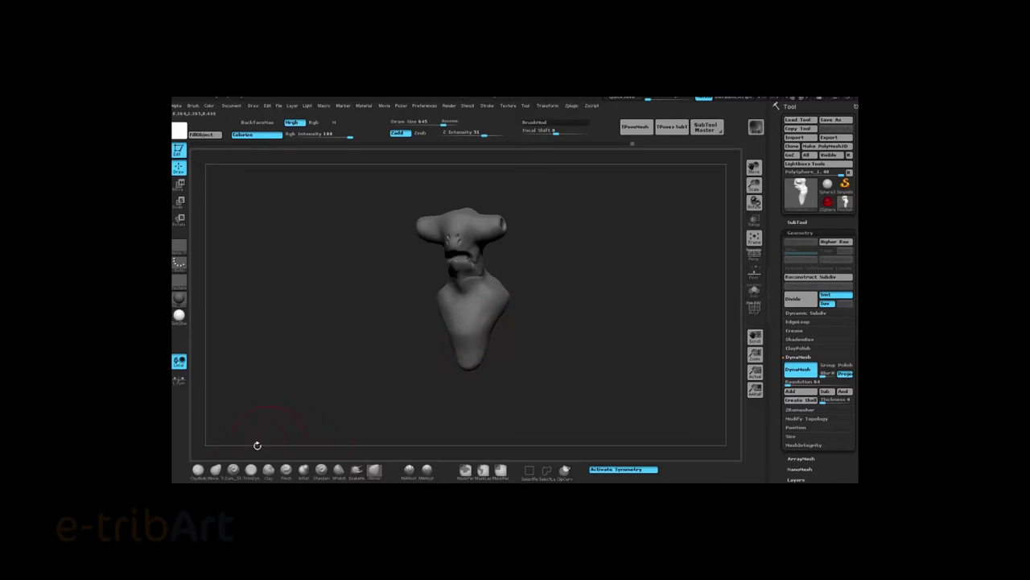
- Smooth the chest and shoulders all around with a smaller, gentler Smooth brush
left_click(251, 469)
mouse_move(487, 294)
left_mouse_down()
mouse_move(510, 336)
mouse_move(445, 361)
mouse_move(545, 306)
mouse_move(515, 346)
mouse_move(437, 276)
mouse_move(455, 308)
left_mouse_up()
key("space")
key("space")
key("space")
mouse_move(449, 287)
left_mouse_down()
mouse_move(563, 269)
mouse_move(483, 302)
mouse_move(531, 273)
left_mouse_up()
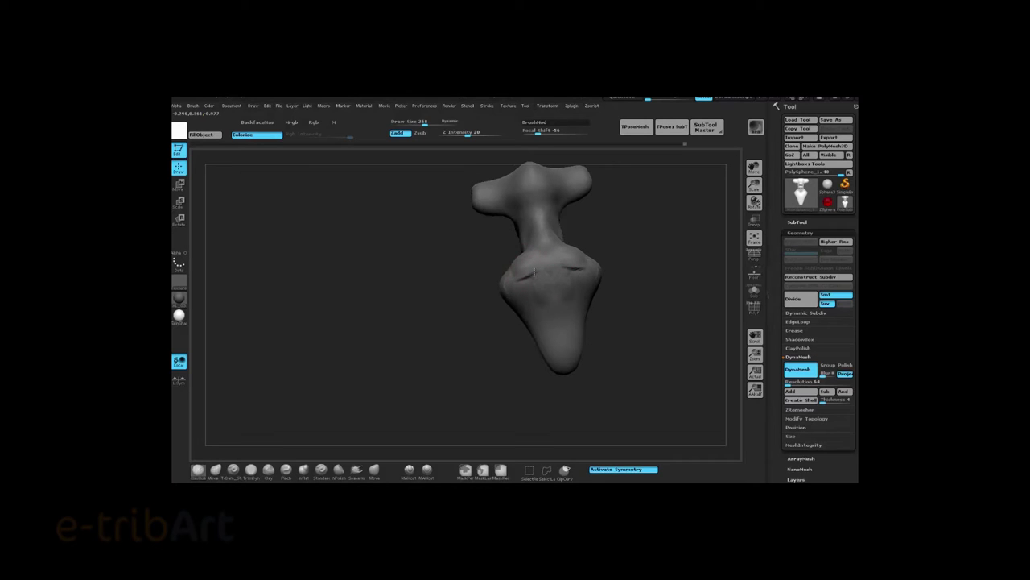
mouse_move(583, 264)
left_mouse_down()
mouse_move(590, 295)
mouse_move(623, 257)
mouse_move(593, 258)
mouse_move(557, 222)
mouse_move(542, 270)
left_mouse_up()
mouse_move(607, 219)
left_mouse_down()
mouse_move(568, 225)
mouse_move(604, 313)
mouse_move(636, 233)
mouse_move(666, 244)
mouse_move(558, 248)
left_mouse_up()
mouse_move(480, 295)
left_mouse_down()
mouse_move(593, 274)
mouse_move(609, 258)
mouse_move(519, 301)
left_mouse_up()
key("space")
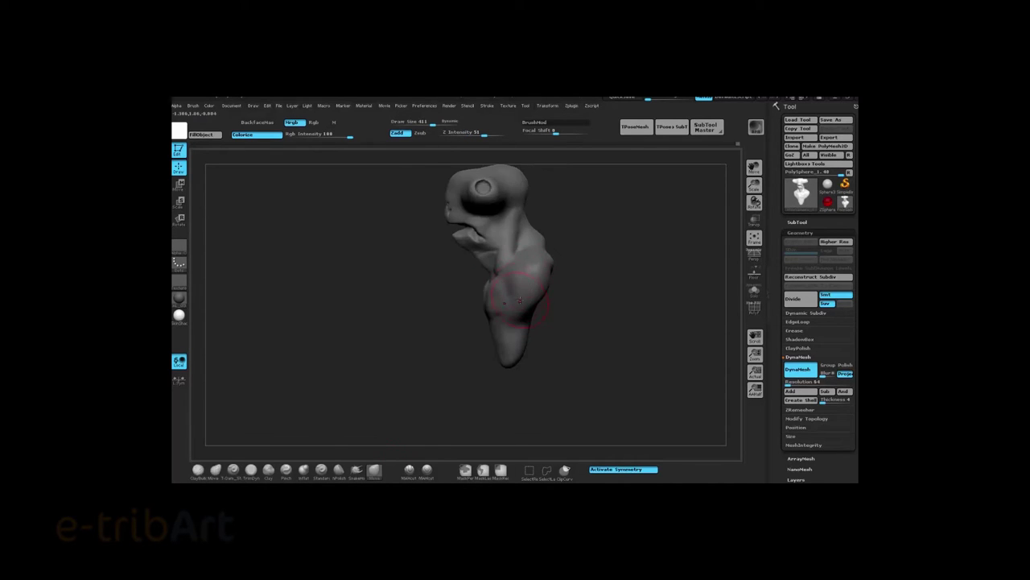
left_click_drag(566, 341, 549, 299)
left_click_drag(585, 260, 539, 322)
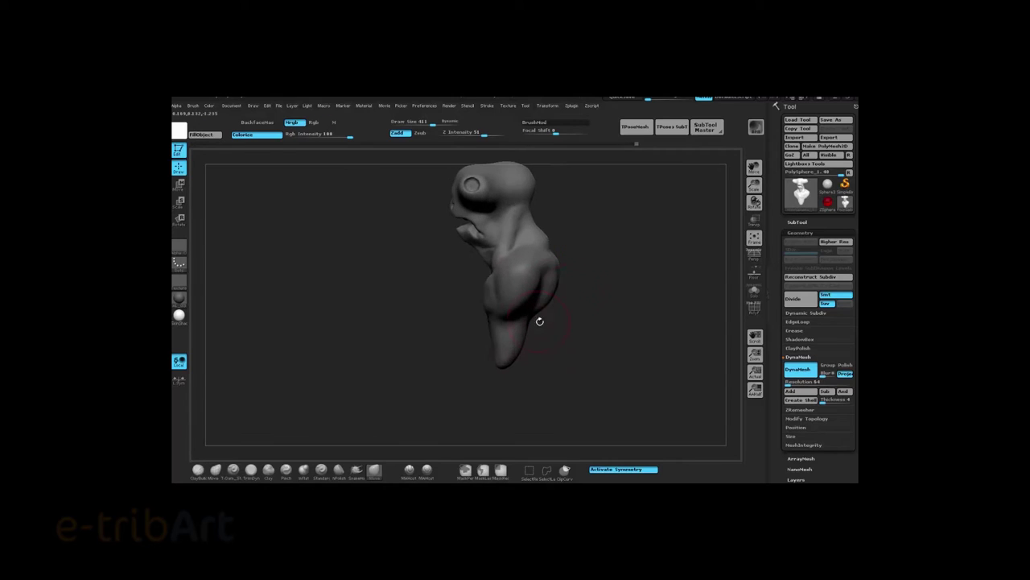
left_click_drag(517, 355, 508, 373)
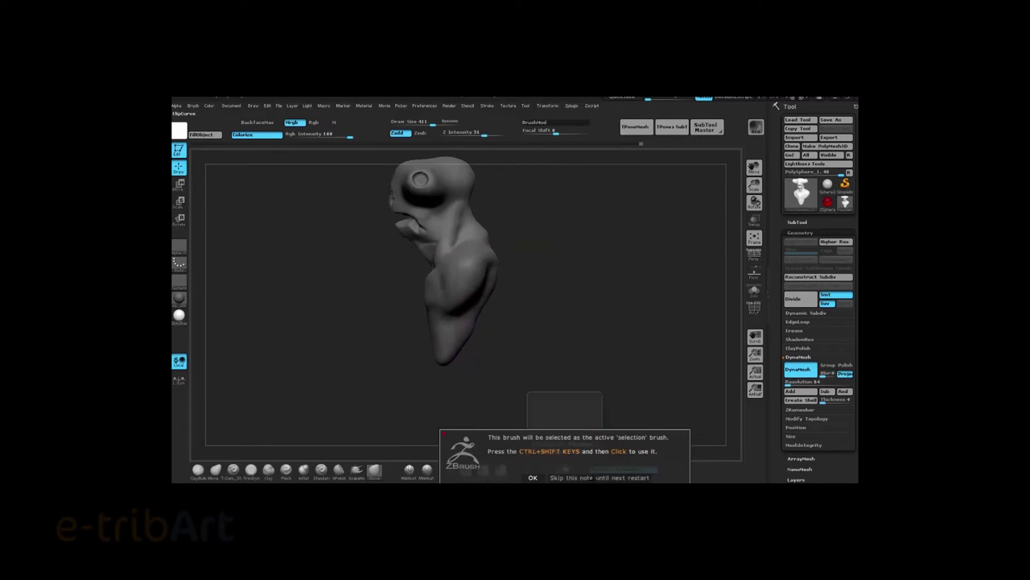
- Slice a flat plane across the back of the torso with ClipCurve
left_click(566, 477)
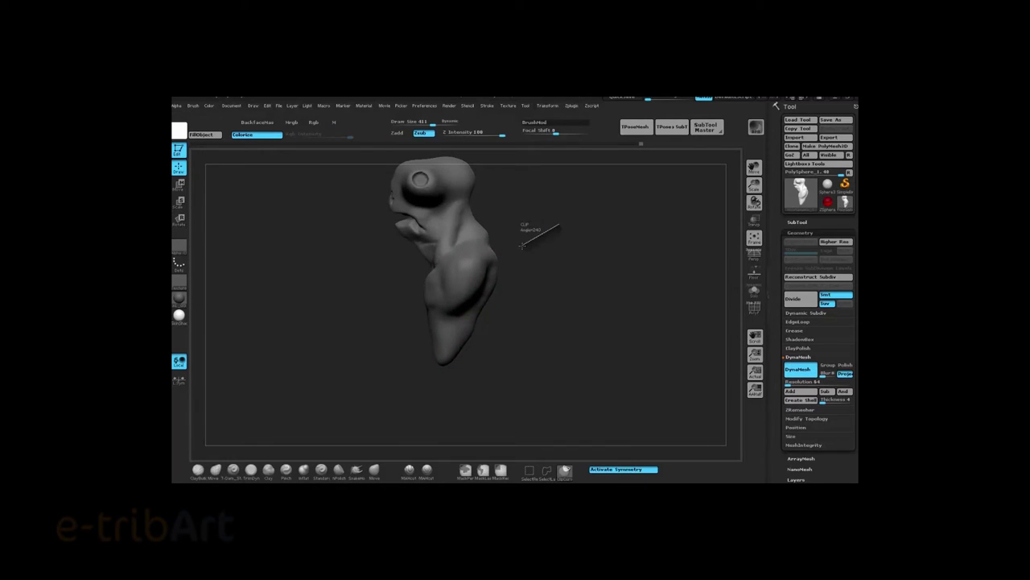
left_click_drag(464, 318, 455, 377, "ctrl+shift")
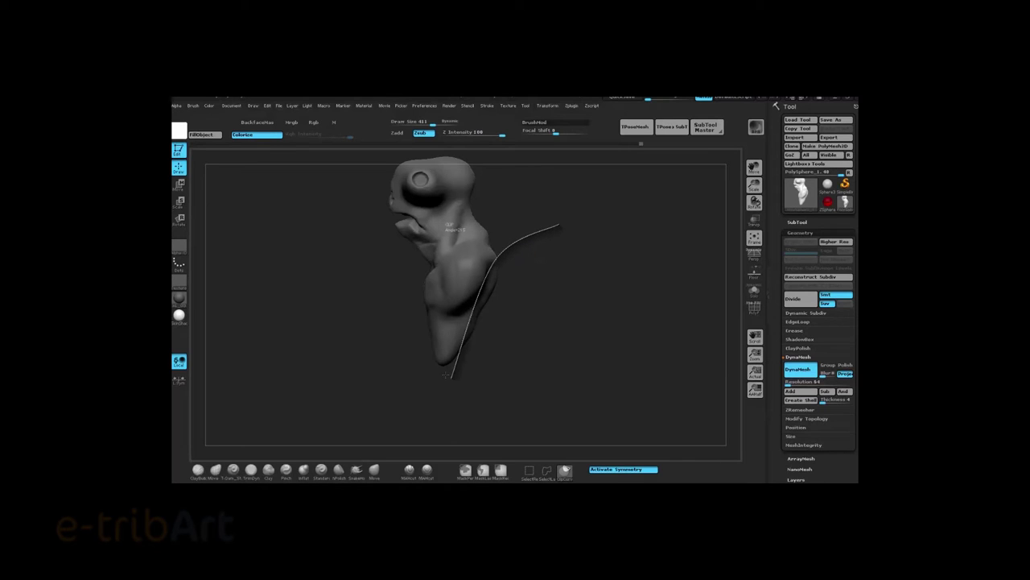
left_click_drag(554, 232, 493, 258, "ctrl+shift")
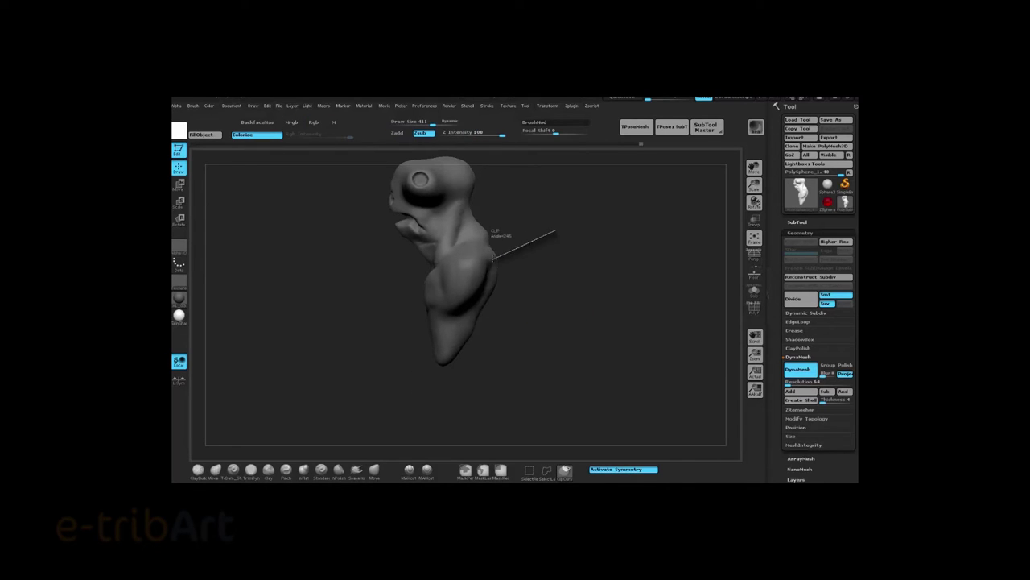
left_click_drag(467, 319, 444, 386, "ctrl+shift")
mouse_move(563, 338)
left_mouse_down()
mouse_move(598, 306)
mouse_move(523, 288)
left_mouse_up()
- Sculpt definition into both sides of the chest, then switch to another sculpting brush
key("space")
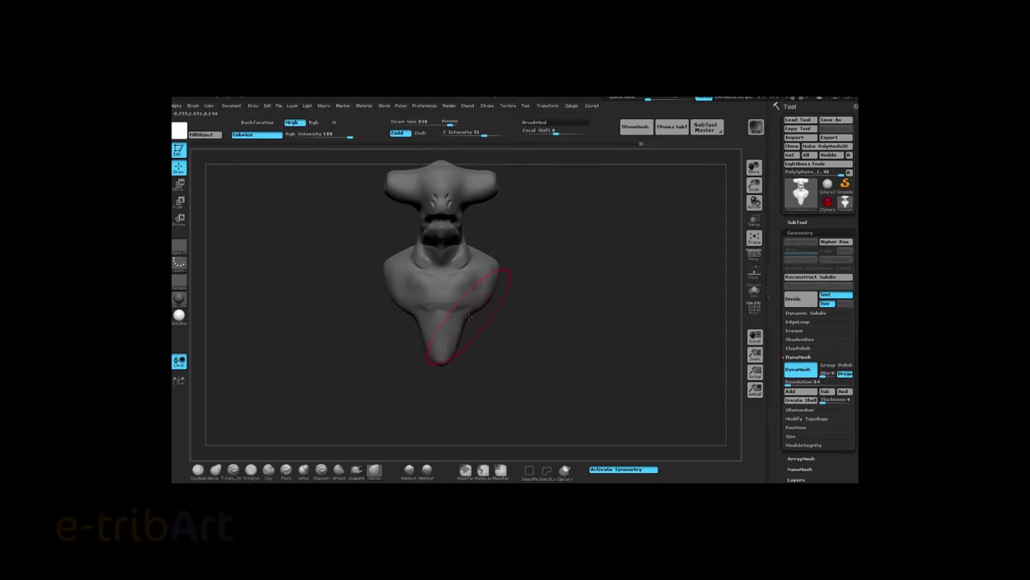
left_click_drag(402, 312, 386, 266)
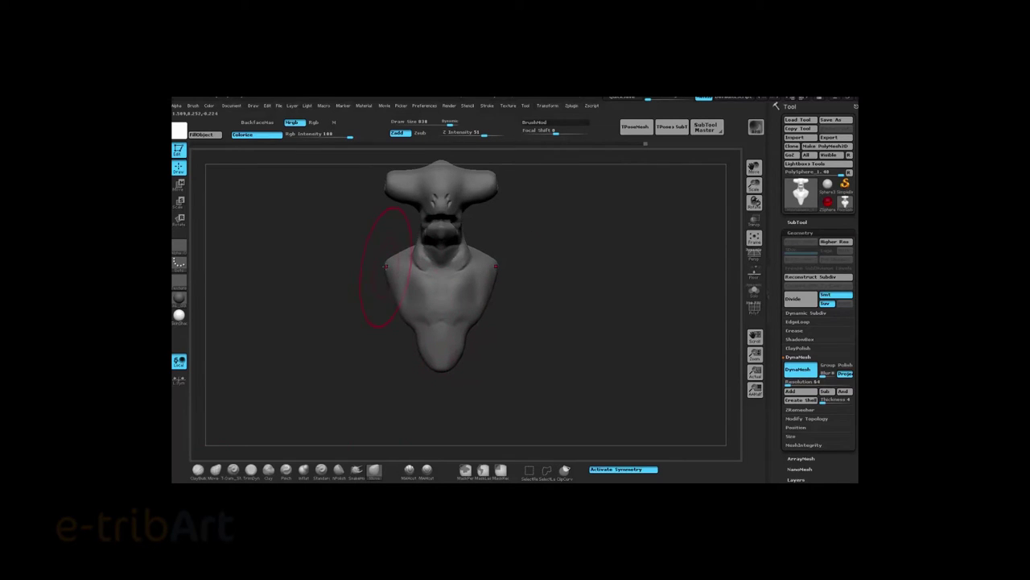
key("space")
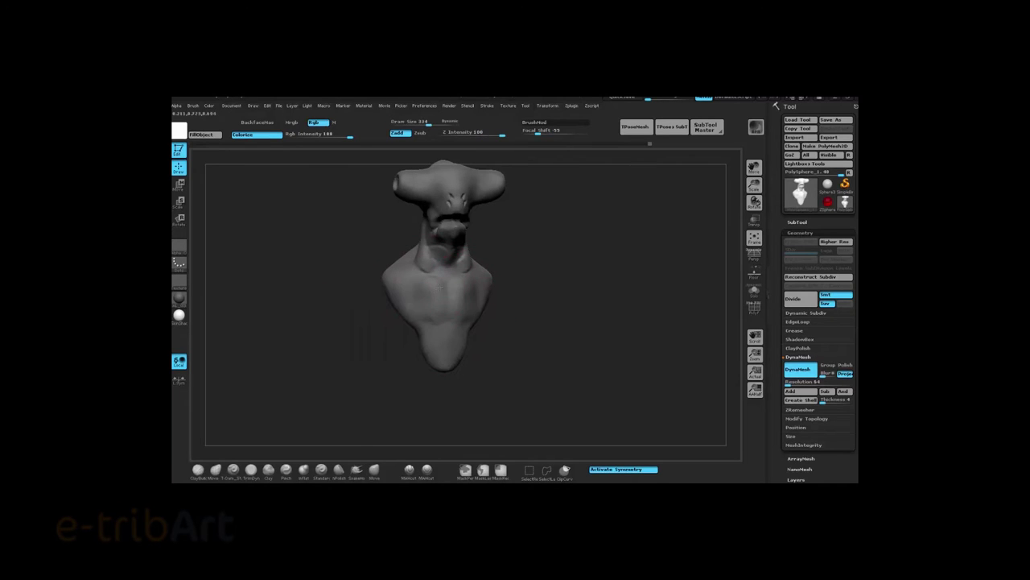
left_click(339, 469)
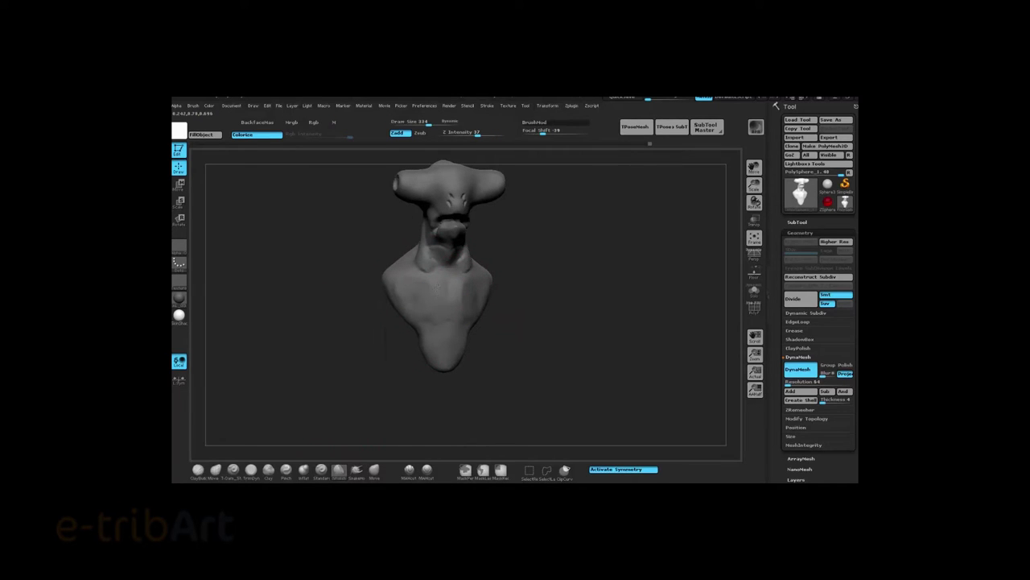
mouse_move(563, 249)
left_mouse_down()
mouse_move(489, 244)
mouse_move(421, 267)
mouse_move(594, 314)
left_mouse_up()
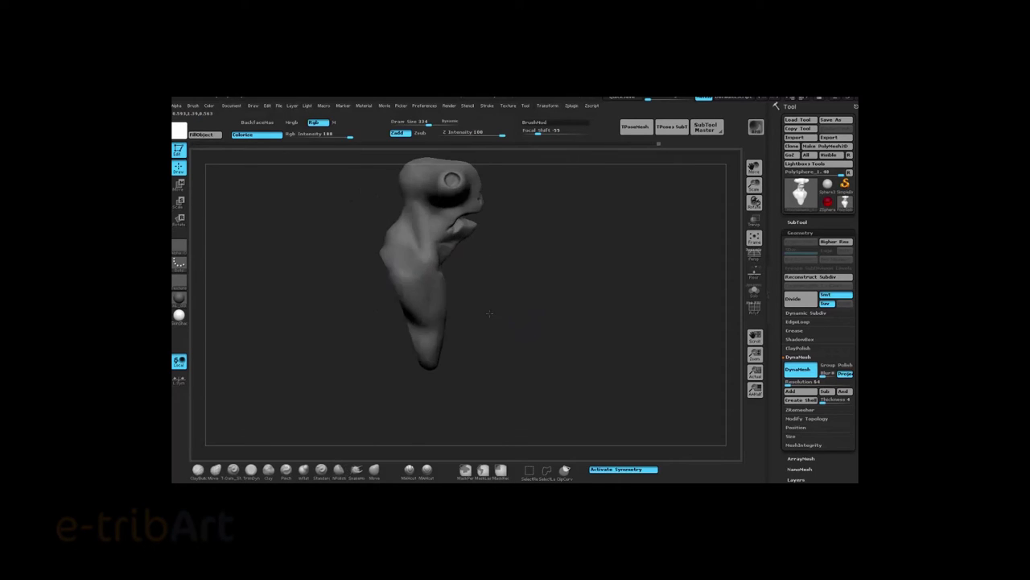
- Append a Sphere3D subtool and move it off-centre with X symmetry on
left_click(797, 221)
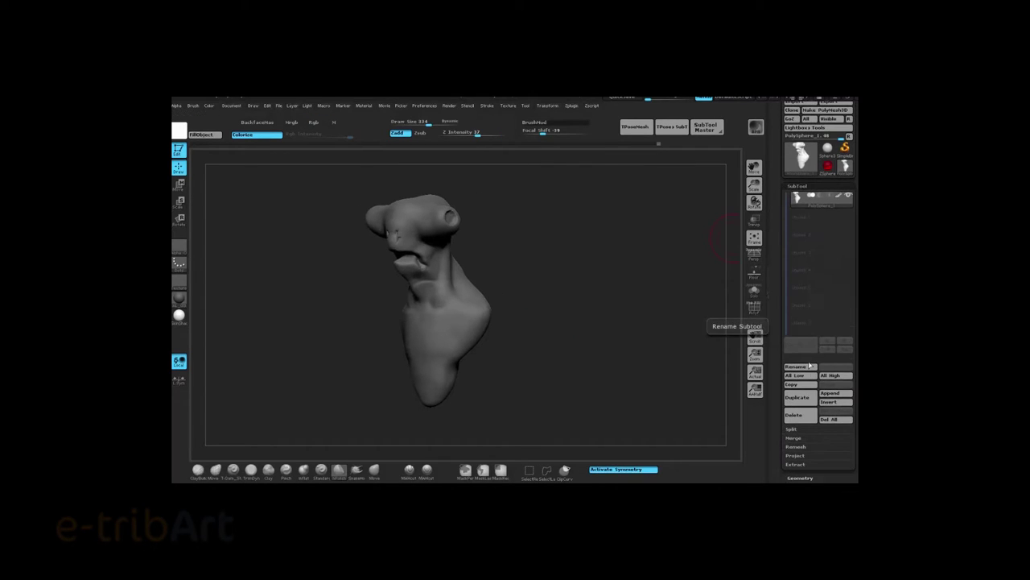
left_click(833, 396)
left_click(617, 343)
left_click_drag(617, 344, 376, 289, "shift")
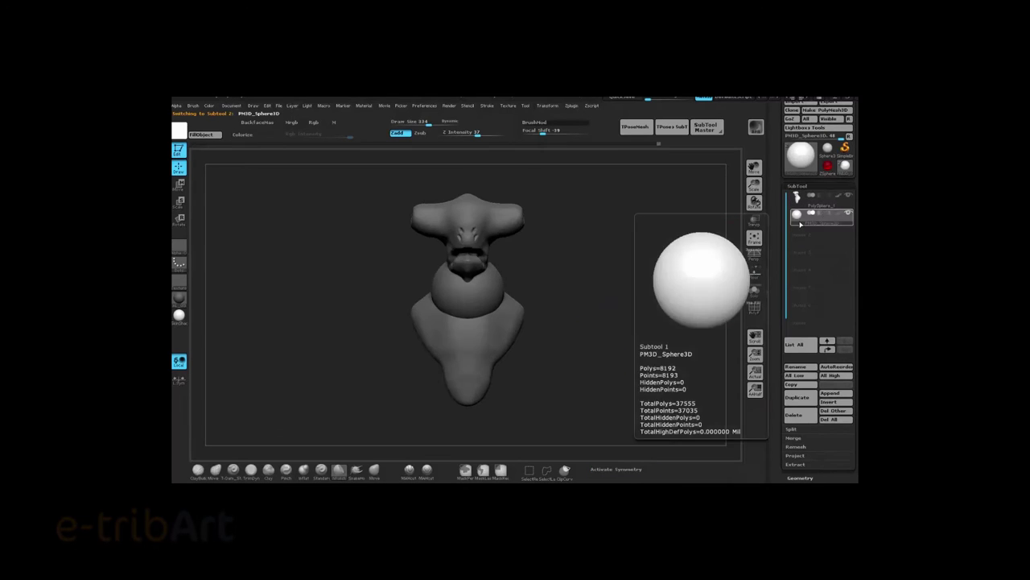
key("w")
mouse_move(467, 290)
left_mouse_down()
mouse_move(639, 291)
mouse_move(483, 291)
left_mouse_up()
key("x")
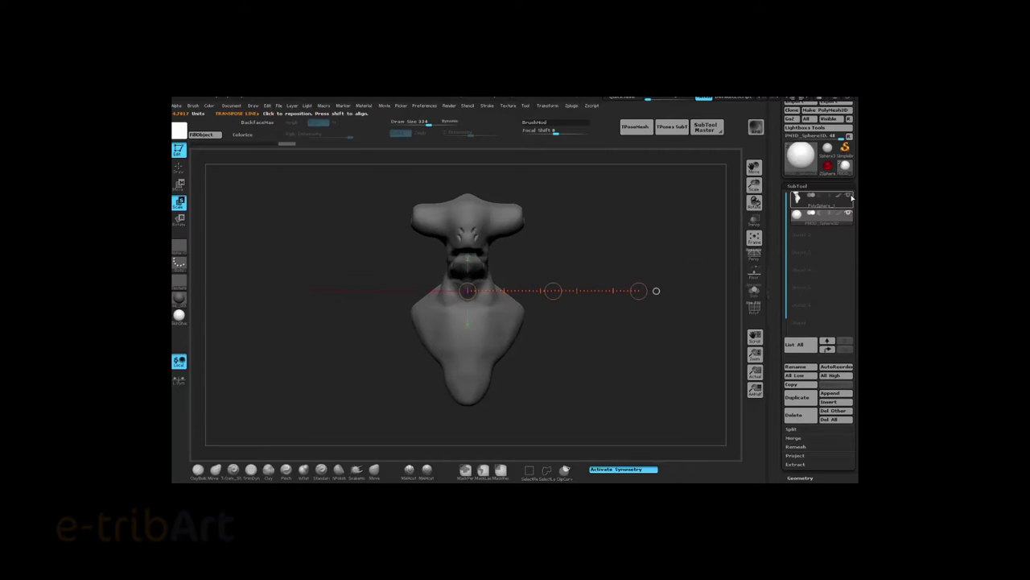
- Move and scale the sphere into the eye socket, then return to sculpting
left_click(849, 196)
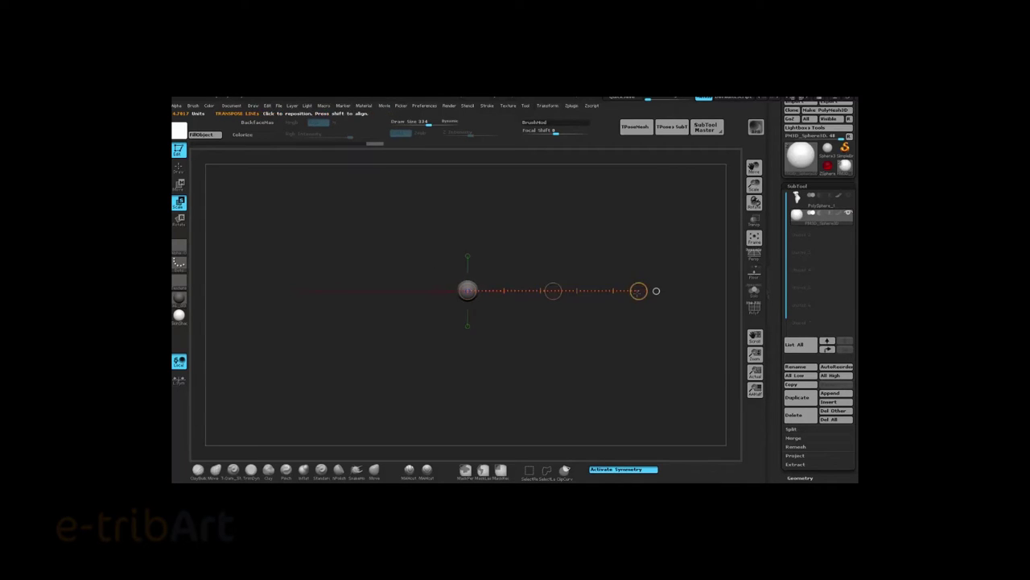
left_click(849, 197)
key("w")
left_click_drag(516, 291, 328, 290)
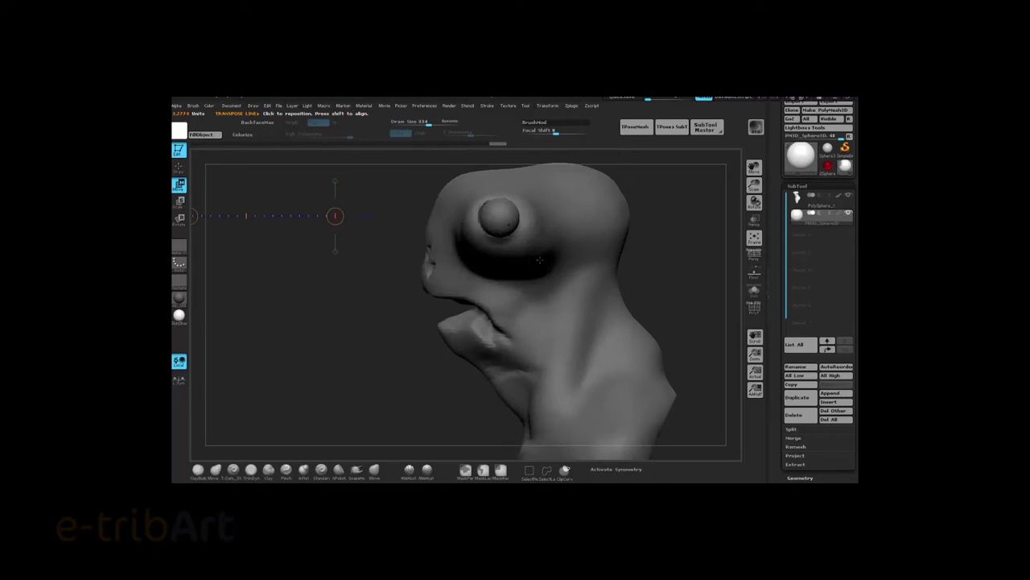
key("e")
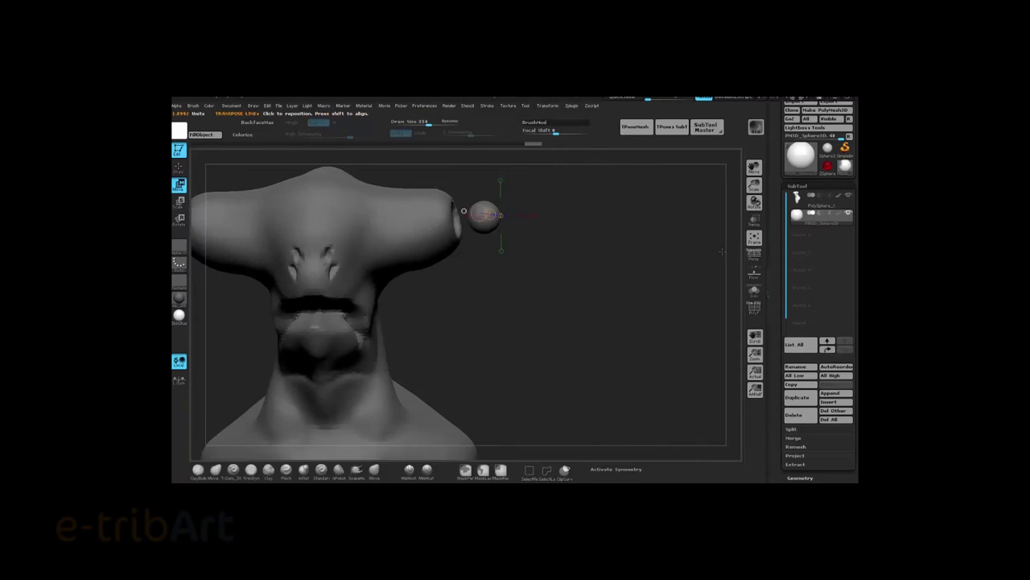
key("q")
mouse_move(554, 287)
left_mouse_down()
mouse_move(542, 307)
mouse_move(612, 290)
left_mouse_up()
- Mirror the eyeball subtool to the other side of the head
left_click(715, 128)
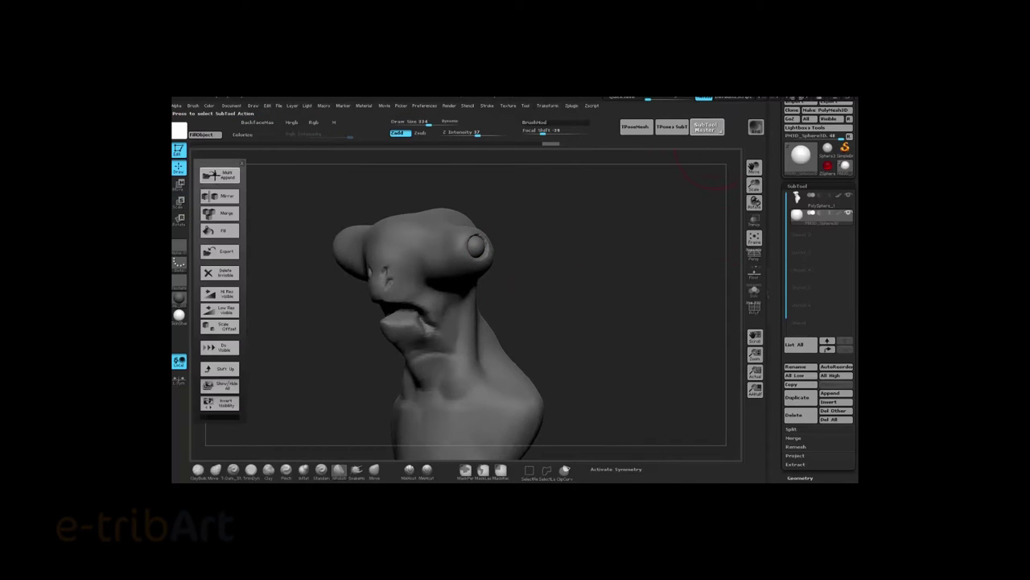
left_click(221, 198)
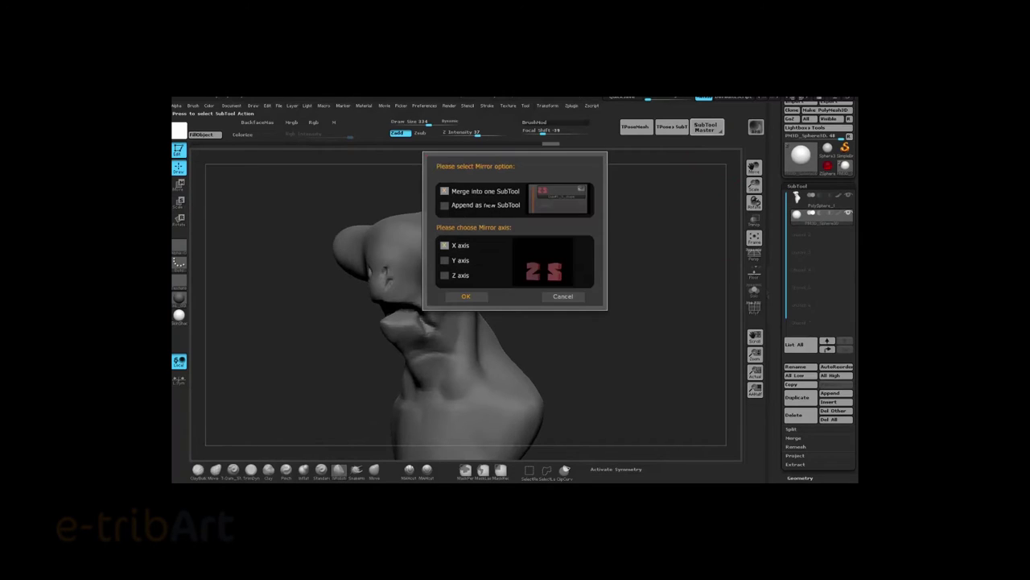
left_click(479, 300)
left_click_drag(479, 300, 462, 233)
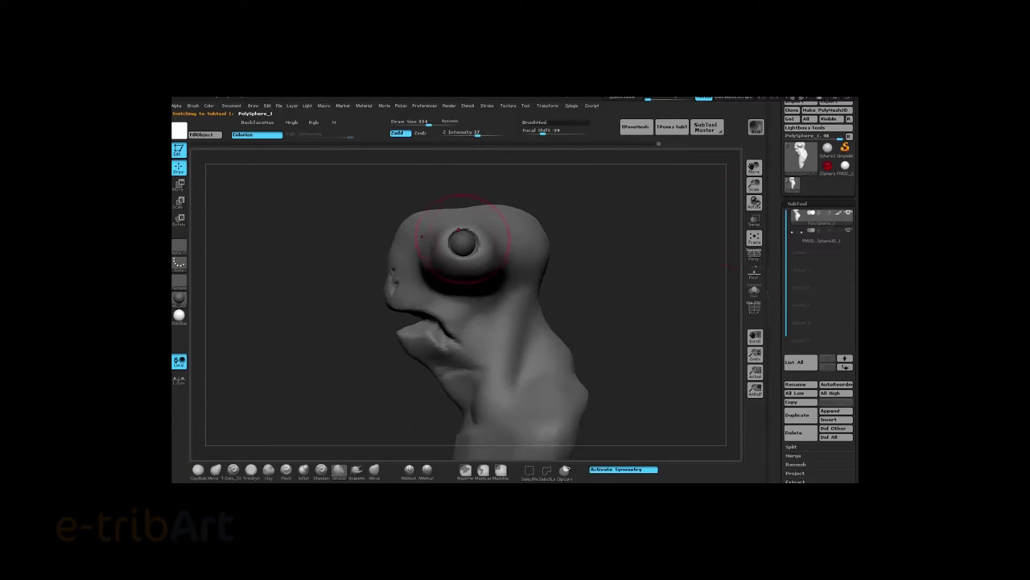
- Touch up the head with a surface-pushing brush and then a smaller, gentler brush
left_click(375, 469)
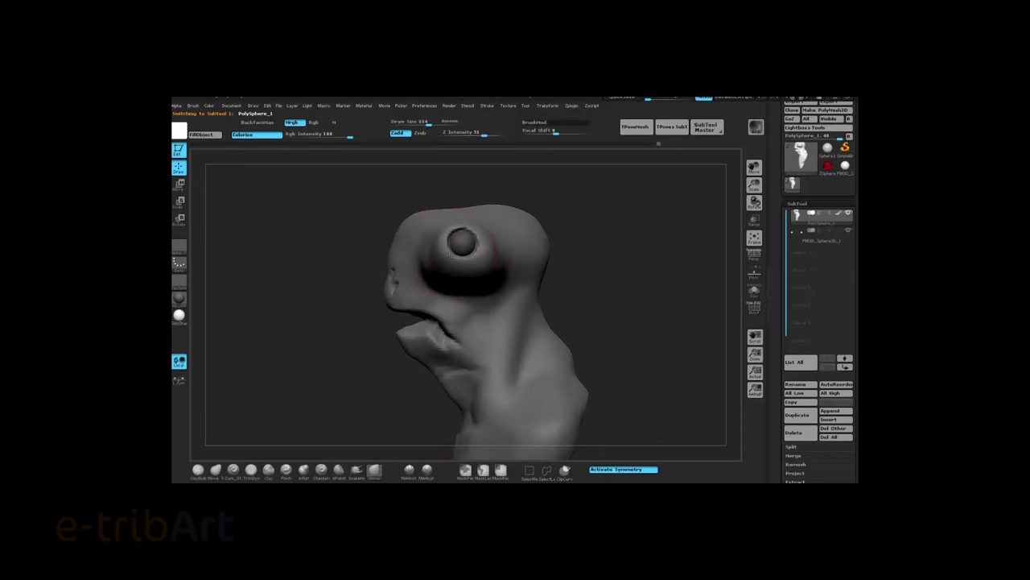
left_click_drag(474, 228, 493, 231)
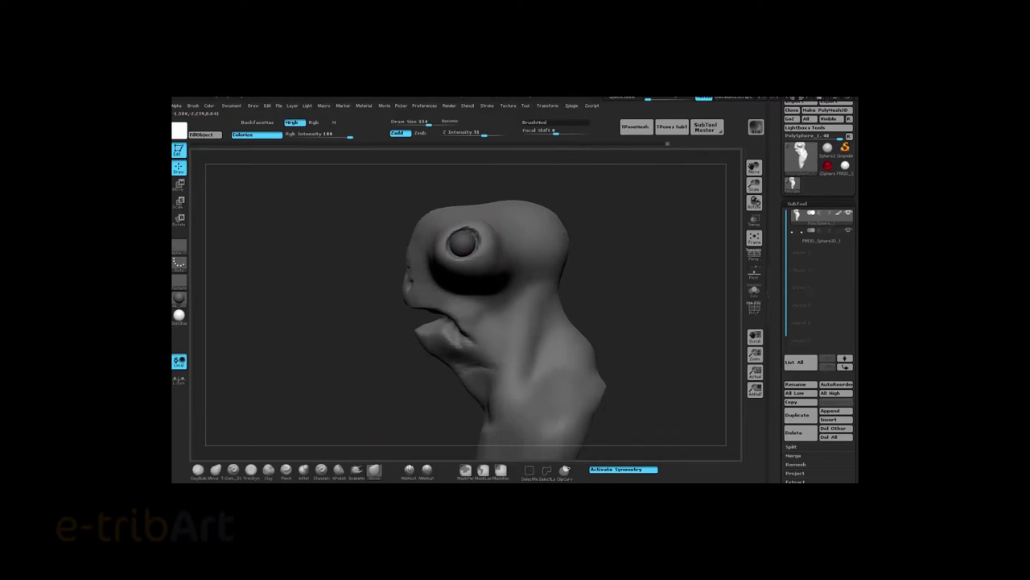
left_click(198, 469)
left_click_drag(563, 258, 453, 235)
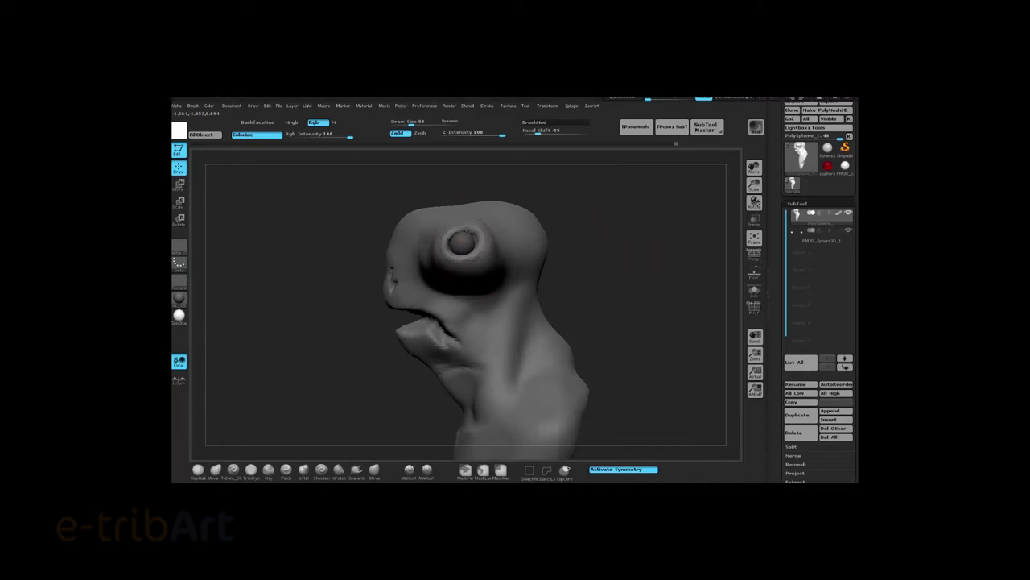
mouse_move(627, 241)
left_mouse_down()
mouse_move(563, 338)
mouse_move(499, 266)
left_mouse_up()
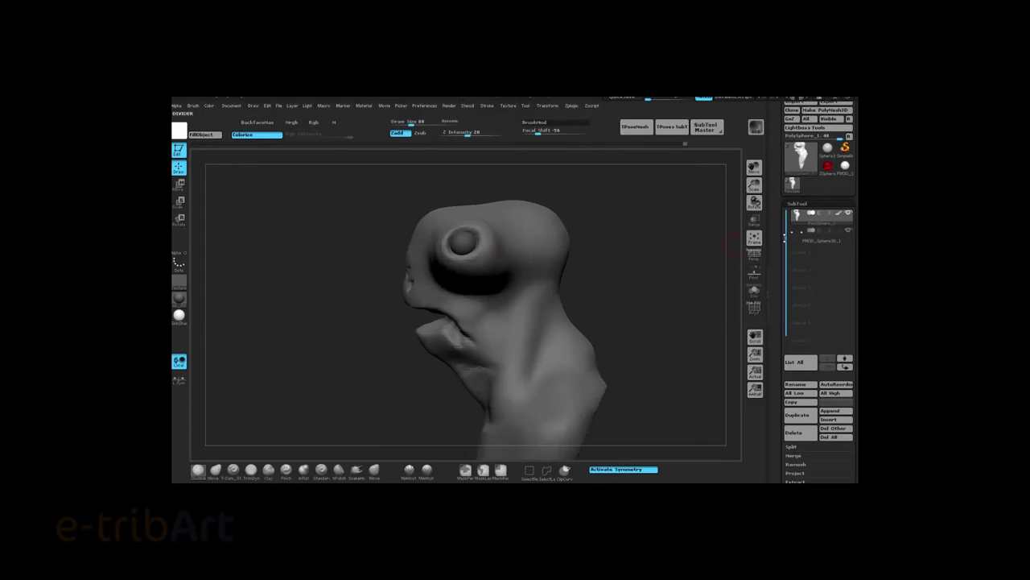
- Select the eye sphere subtool, turn on mirrored symmetry, and open the material list
left_click(463, 242, "alt")
left_click_drag(665, 234, 585, 409)
left_click(617, 469)
left_click_drag(644, 362, 523, 354)
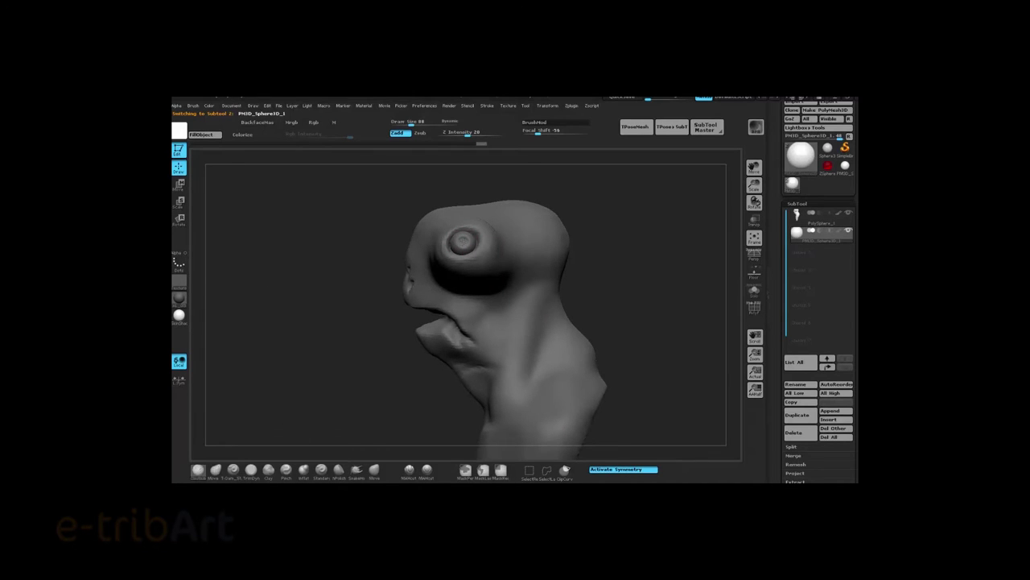
left_click_drag(633, 228, 455, 242)
left_click_drag(565, 238, 193, 239)
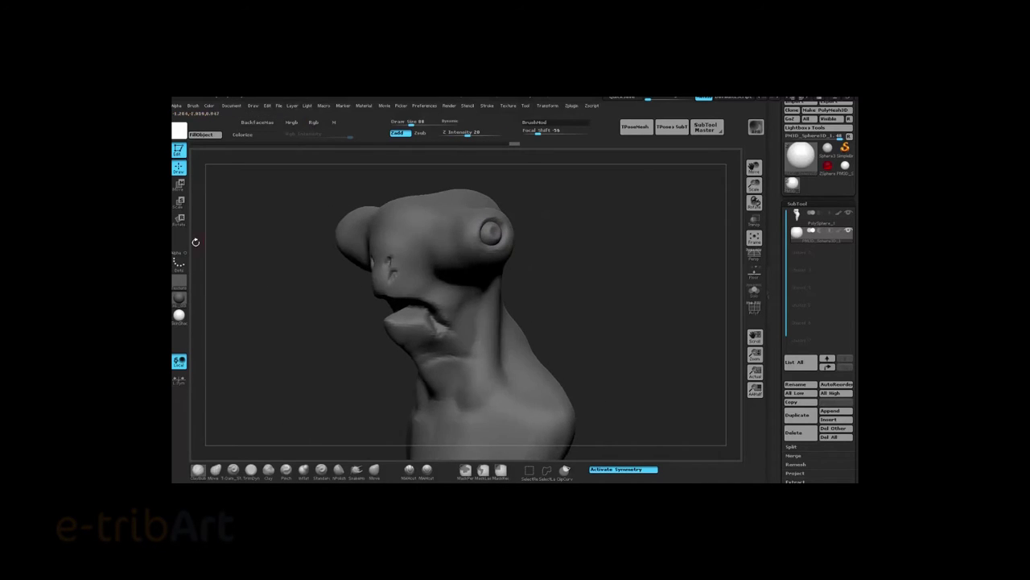
left_click(179, 316)
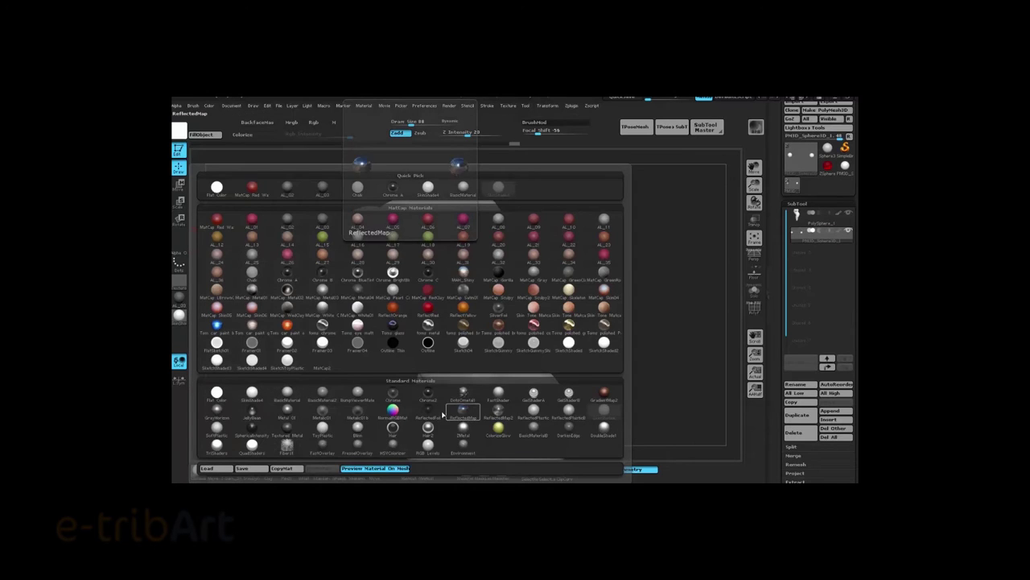
- Paint the eye black from the colour picker
left_click(178, 131)
left_click(216, 207)
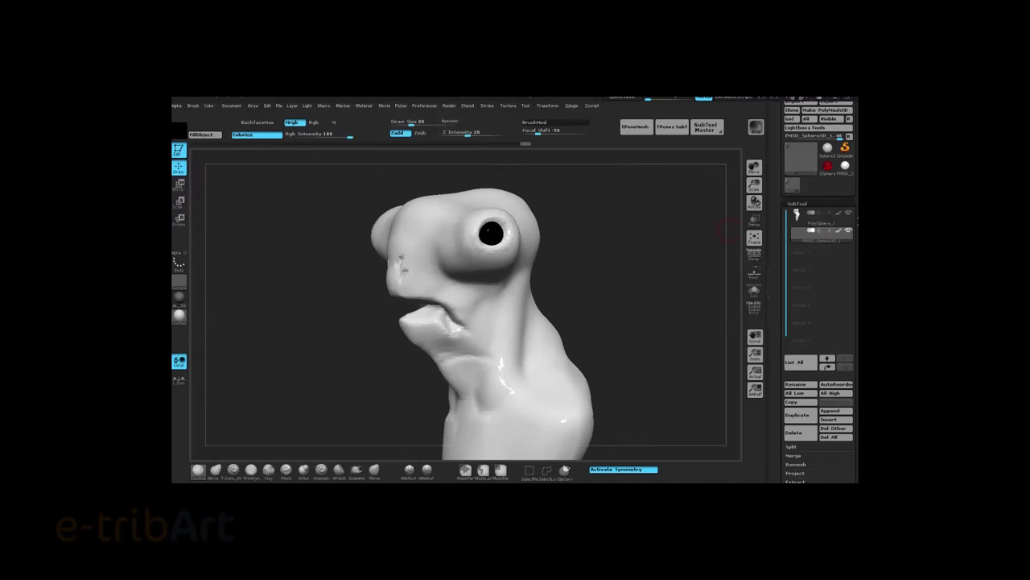
left_click(174, 133)
left_click(259, 155)
- Reset the paint colour to white and put the head on a matte grey material
left_click(178, 131)
left_click(191, 120)
left_click(201, 134)
mouse_move(311, 262)
left_mouse_down()
mouse_move(587, 281)
mouse_move(615, 345)
mouse_move(697, 287)
mouse_move(633, 287)
mouse_move(587, 259)
mouse_move(648, 280)
mouse_move(612, 288)
left_mouse_up()
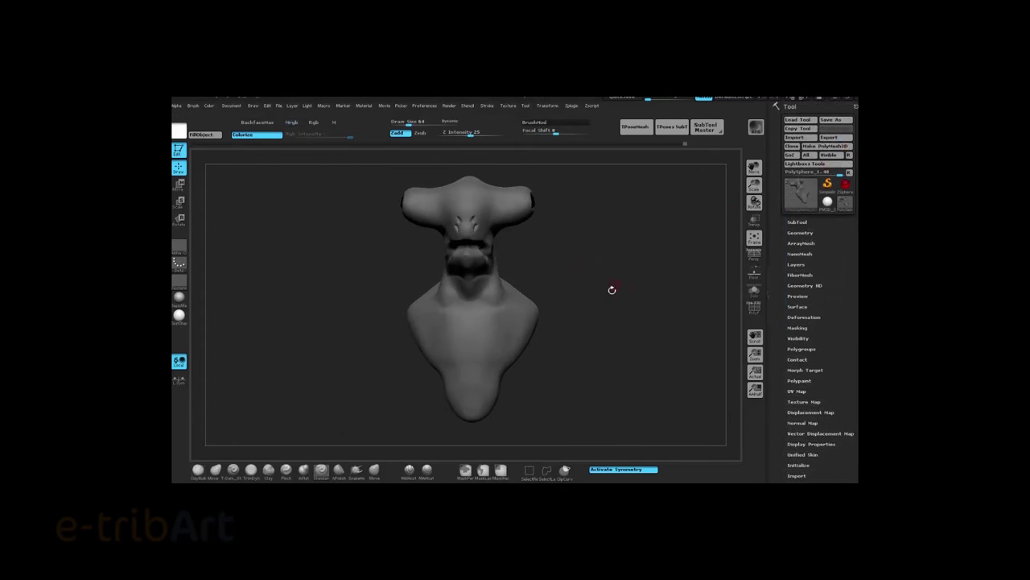
- Sculpt muscle forms into the neck and chest with Clay and Standard brushes
mouse_move(338, 387)
left_mouse_down()
mouse_move(489, 260)
mouse_move(585, 223)
mouse_move(547, 322)
left_mouse_up()
left_click(198, 469)
mouse_move(552, 242)
left_mouse_down()
mouse_move(579, 246)
mouse_move(499, 238)
left_mouse_up()
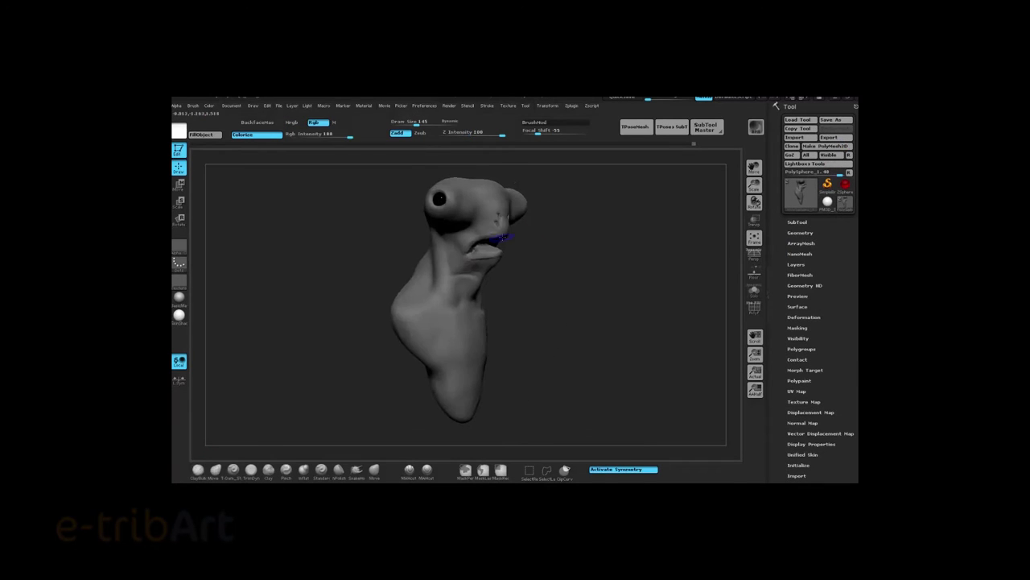
left_click_drag(354, 364, 338, 375, "shift")
left_click_drag(275, 454, 386, 378)
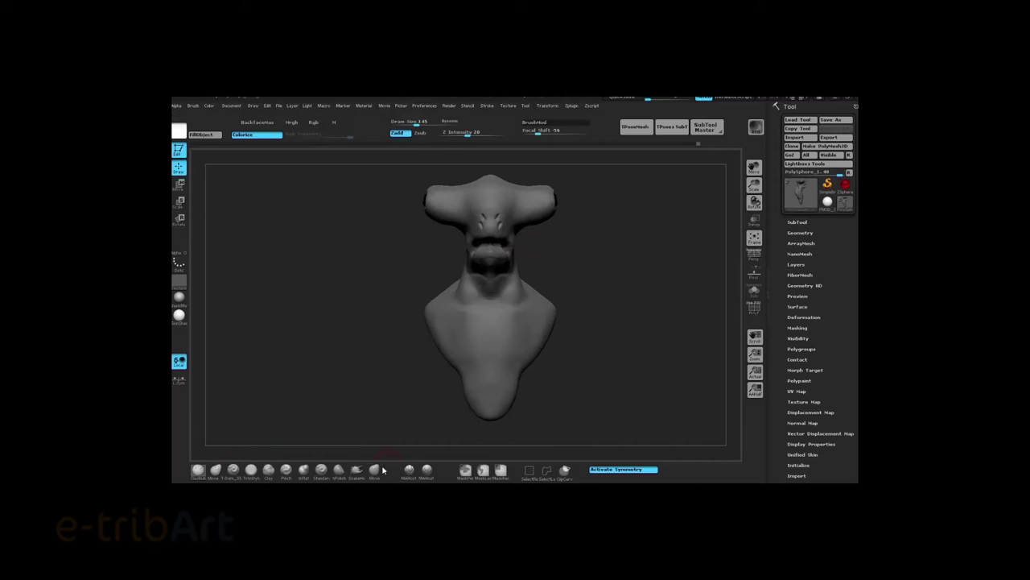
key("space")
mouse_move(452, 351)
left_mouse_down()
mouse_move(423, 299)
mouse_move(456, 241)
mouse_move(483, 252)
left_mouse_up()
key("space")
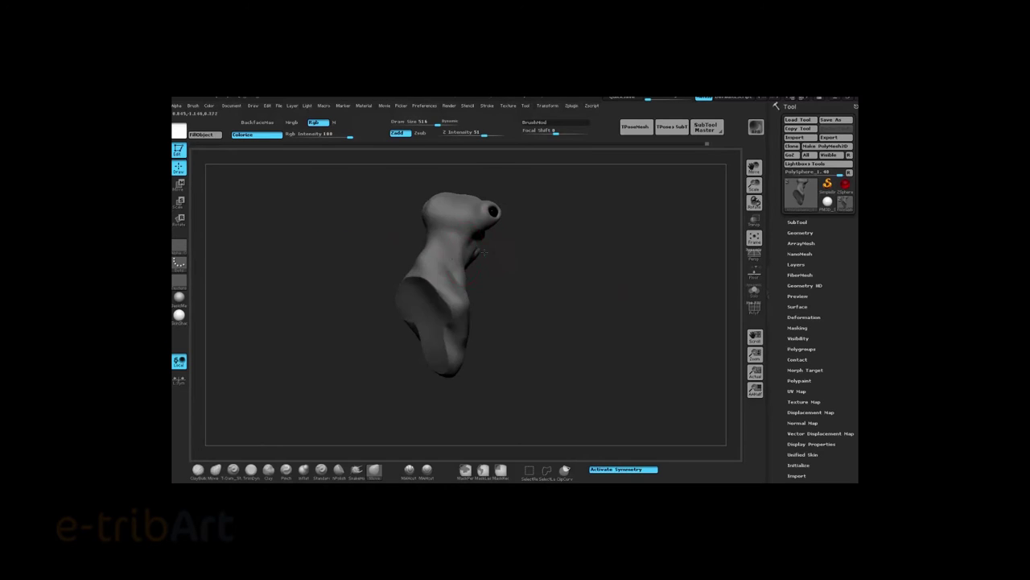
mouse_move(359, 264)
left_mouse_down()
mouse_move(508, 263)
mouse_move(475, 274)
mouse_move(513, 248)
mouse_move(488, 327)
left_mouse_up()
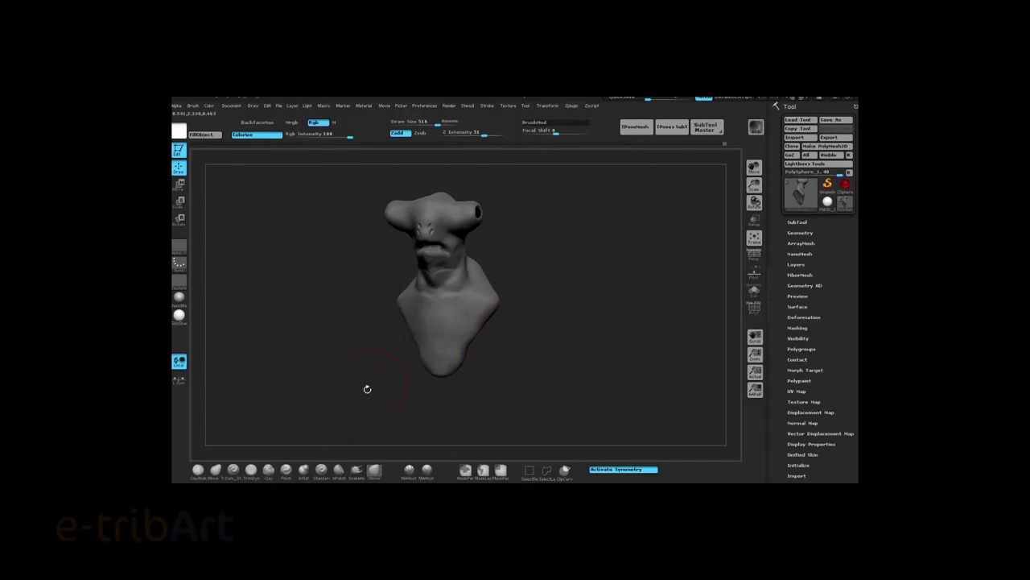
mouse_move(367, 388)
left_mouse_down()
mouse_move(461, 364)
mouse_move(483, 296)
mouse_move(495, 318)
mouse_move(564, 283)
mouse_move(543, 290)
left_mouse_up()
- Refine the neck folds with a smaller, gentler brush at lower strength
left_click(198, 471)
key("space")
mouse_move(483, 338)
left_mouse_down()
mouse_move(455, 299)
mouse_move(483, 229)
left_mouse_up()
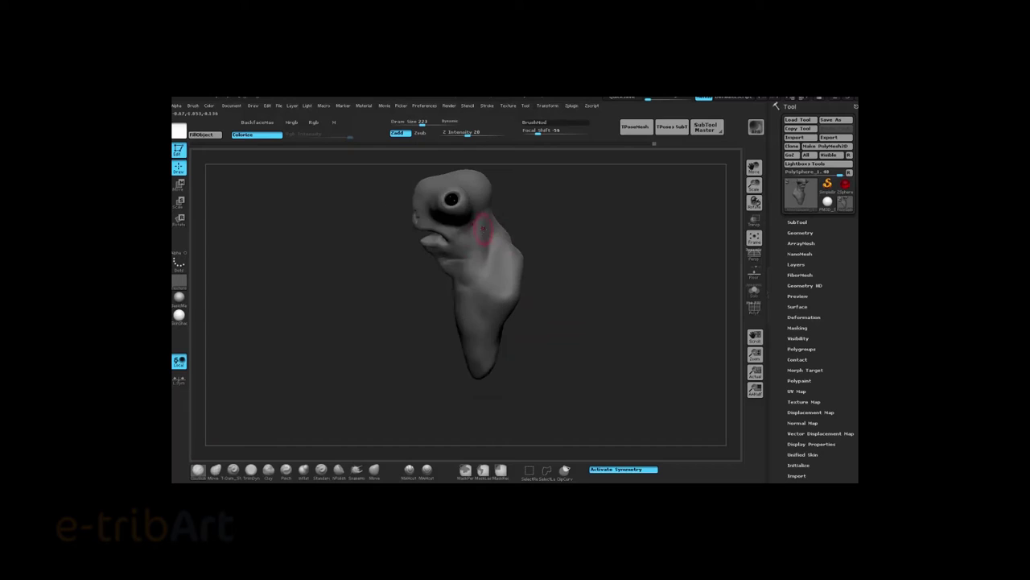
left_click_drag(481, 266, 512, 256)
left_click_drag(477, 296, 495, 301)
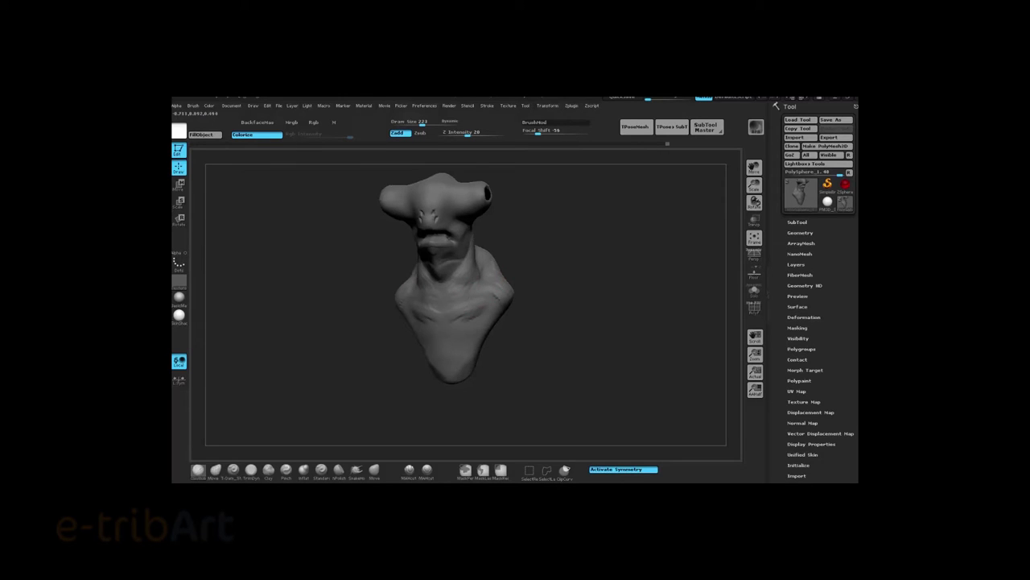
mouse_move(454, 399)
left_mouse_down()
mouse_move(455, 338)
mouse_move(496, 340)
left_mouse_up()
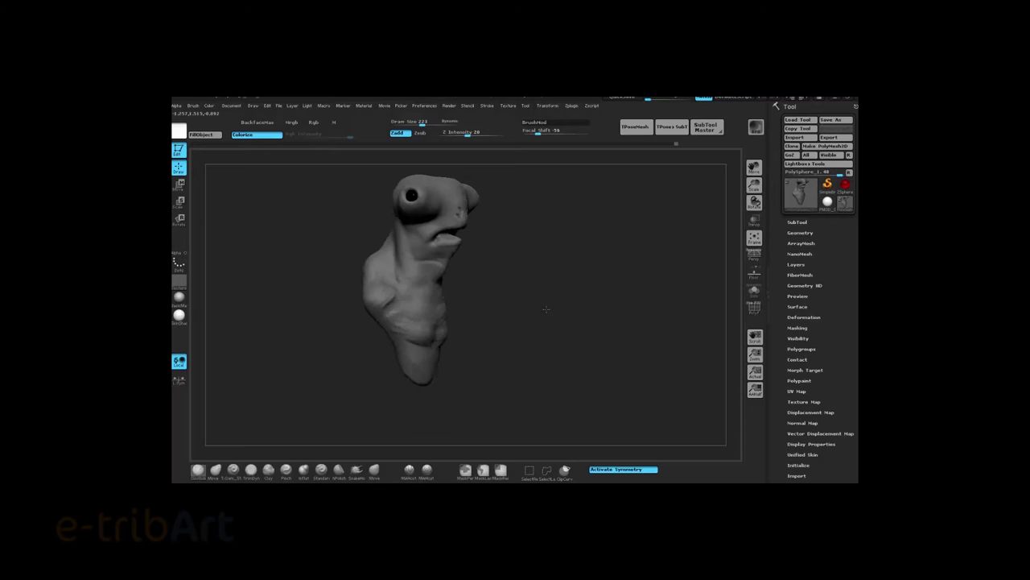
mouse_move(419, 378)
left_mouse_down()
mouse_move(412, 370)
mouse_move(427, 374)
mouse_move(510, 322)
mouse_move(497, 287)
mouse_move(472, 276)
mouse_move(538, 265)
mouse_move(467, 298)
mouse_move(460, 349)
mouse_move(559, 321)
mouse_move(621, 269)
mouse_move(449, 239)
mouse_move(368, 242)
mouse_move(493, 263)
mouse_move(518, 281)
mouse_move(392, 271)
mouse_move(473, 269)
mouse_move(402, 306)
mouse_move(448, 306)
left_mouse_up()
- Select MaskPen as the masking brush and shrink its size
key("b")
key("c")
key("b")
key("b")
key("m")
key("v")
key("space")
key("space")
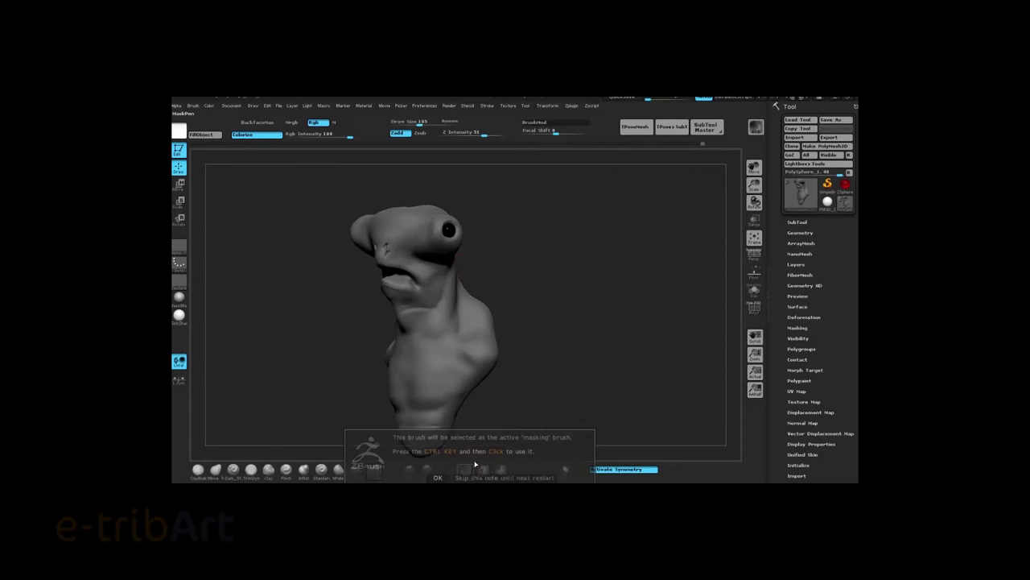
- Mask the model and build curving tusks from the mouth with Clay and curve strokes
mouse_move(453, 262)
left_mouse_down()
mouse_move(486, 247)
mouse_move(371, 474)
left_mouse_up()
left_click(482, 259, "ctrl")
key("space")
mouse_move(531, 322)
left_mouse_down()
mouse_move(447, 314)
mouse_move(568, 265)
mouse_move(582, 278)
mouse_move(533, 262)
mouse_move(575, 275)
mouse_move(499, 265)
mouse_move(563, 266)
mouse_move(515, 265)
mouse_move(563, 265)
mouse_move(515, 266)
mouse_move(453, 317)
mouse_move(585, 258)
mouse_move(525, 289)
mouse_move(483, 338)
left_mouse_up()
left_click(232, 468)
left_click(487, 106)
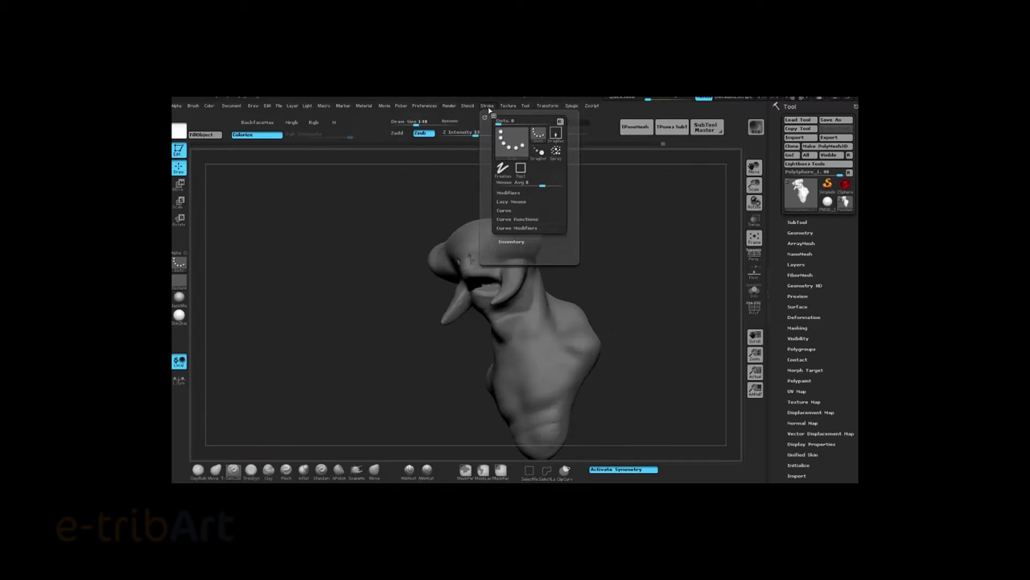
left_click(504, 210)
left_click(514, 218)
key("space")
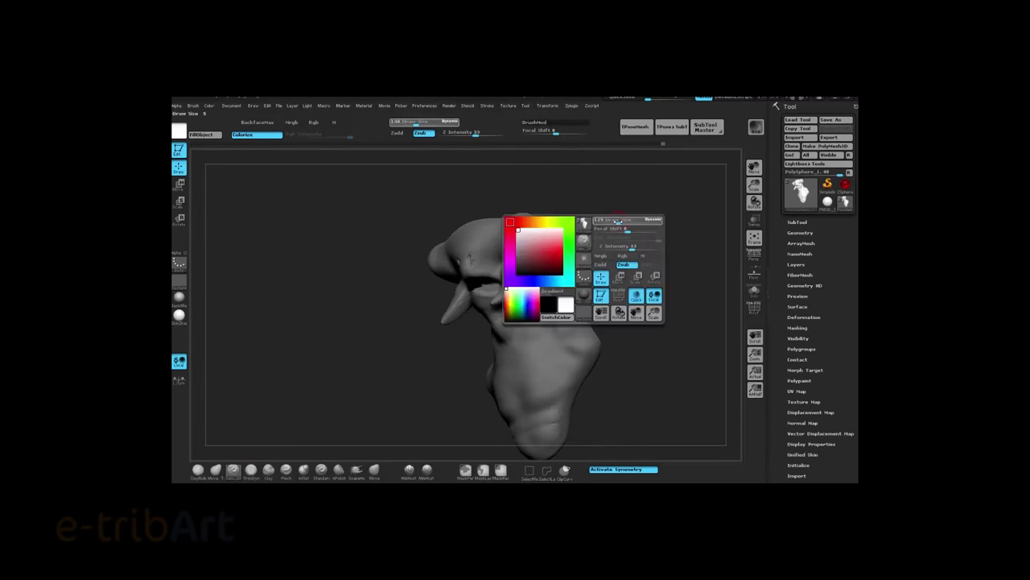
left_click_drag(625, 227, 435, 286)
mouse_move(502, 270)
left_mouse_down()
mouse_move(554, 250)
mouse_move(516, 274)
mouse_move(491, 307)
mouse_move(481, 278)
left_mouse_up()
- Sharpen the tusk edges with Pinch and smooth them with hPolish/Smooth
left_click(285, 470)
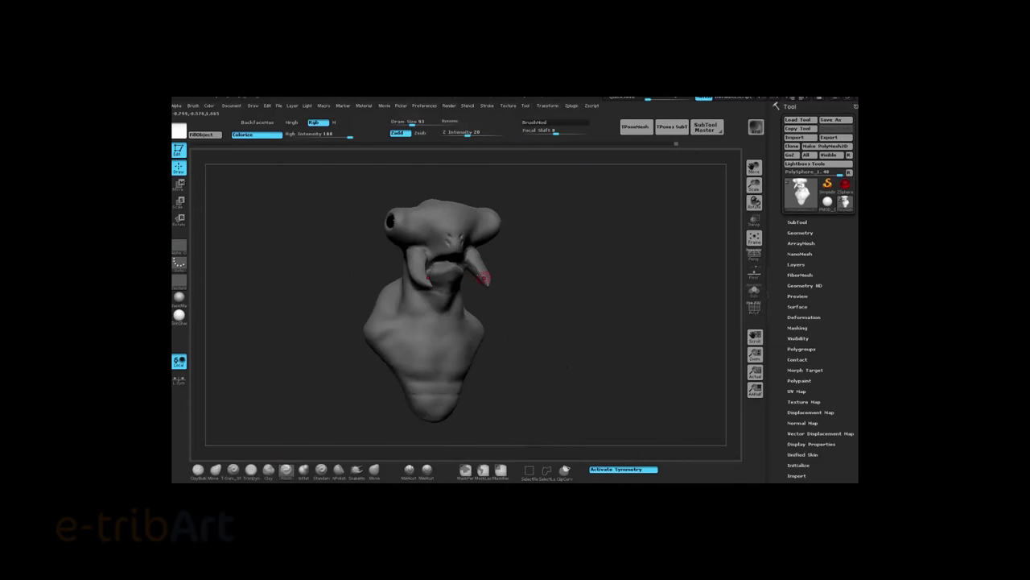
left_click(339, 469)
mouse_move(564, 278)
left_mouse_down()
mouse_move(504, 266)
mouse_move(539, 258)
left_mouse_up()
mouse_move(439, 313)
left_mouse_down()
mouse_move(445, 290)
mouse_move(519, 297)
left_mouse_up()
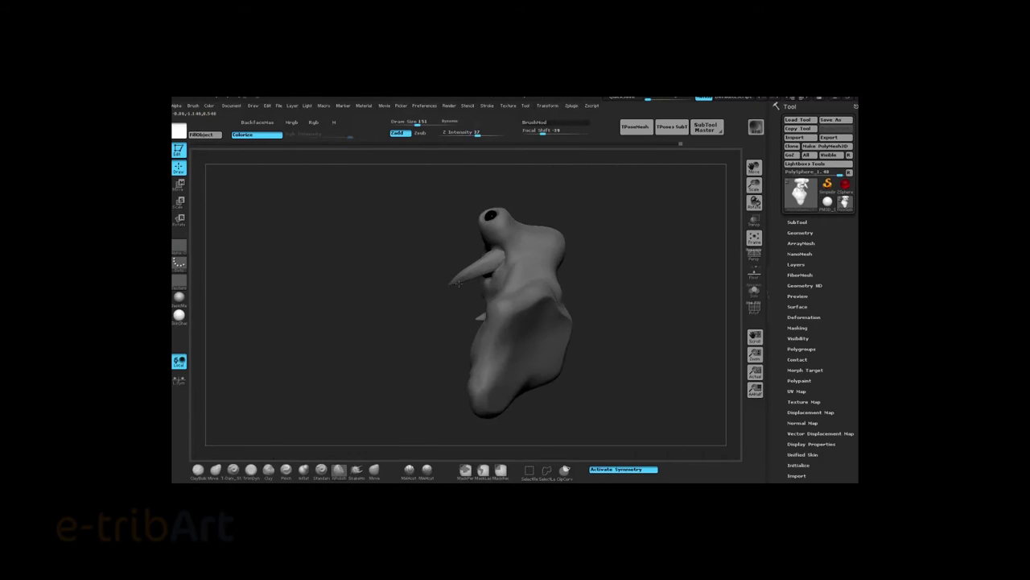
key("shift")
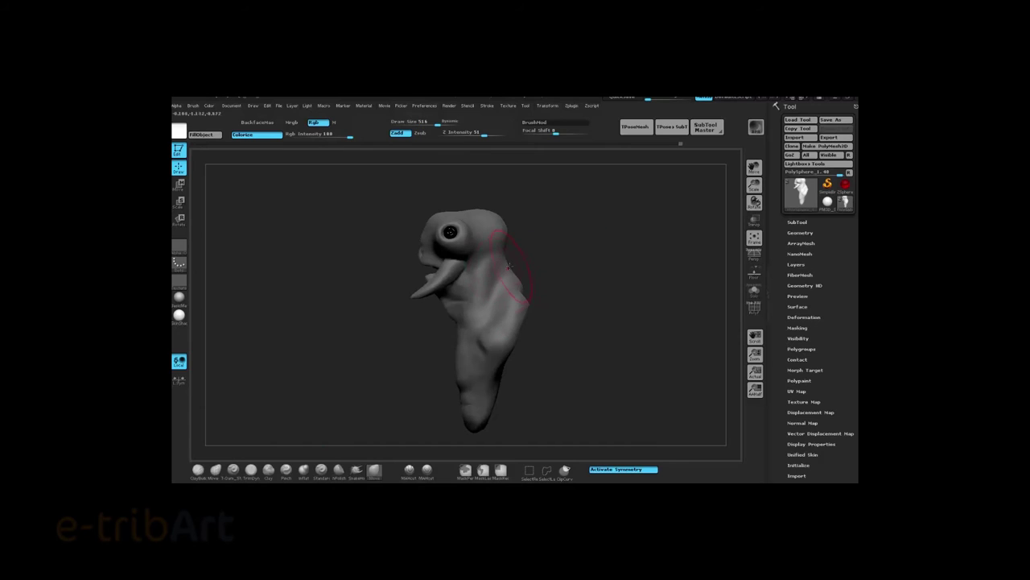
mouse_move(509, 232)
left_mouse_down()
mouse_move(399, 278)
mouse_move(465, 234)
mouse_move(390, 256)
left_mouse_up()
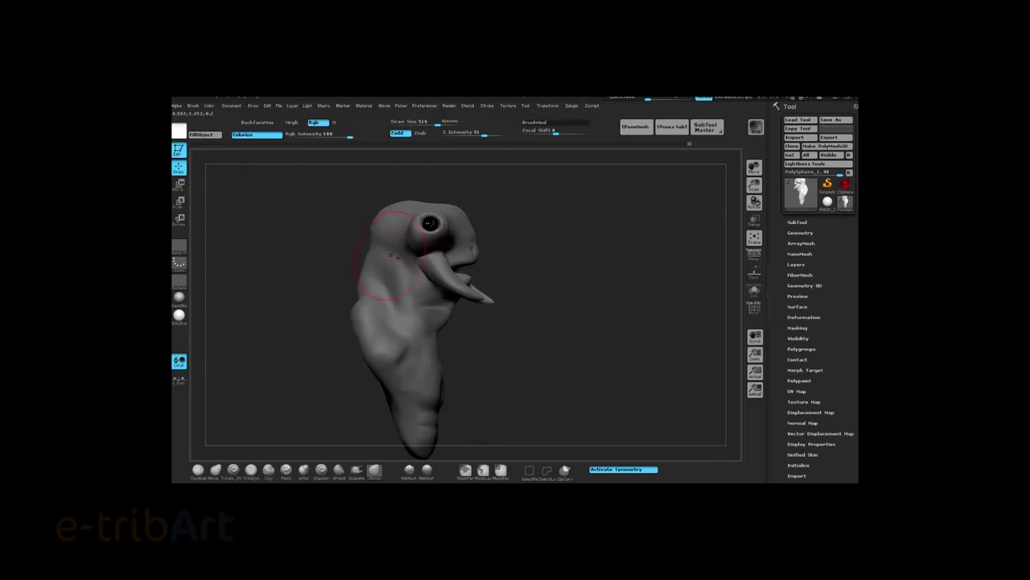
mouse_move(545, 239)
left_mouse_down()
mouse_move(539, 233)
mouse_move(562, 235)
mouse_move(435, 299)
left_mouse_up()
- Carve horizontal creases across the neck with Dam_Standard
left_click(233, 469)
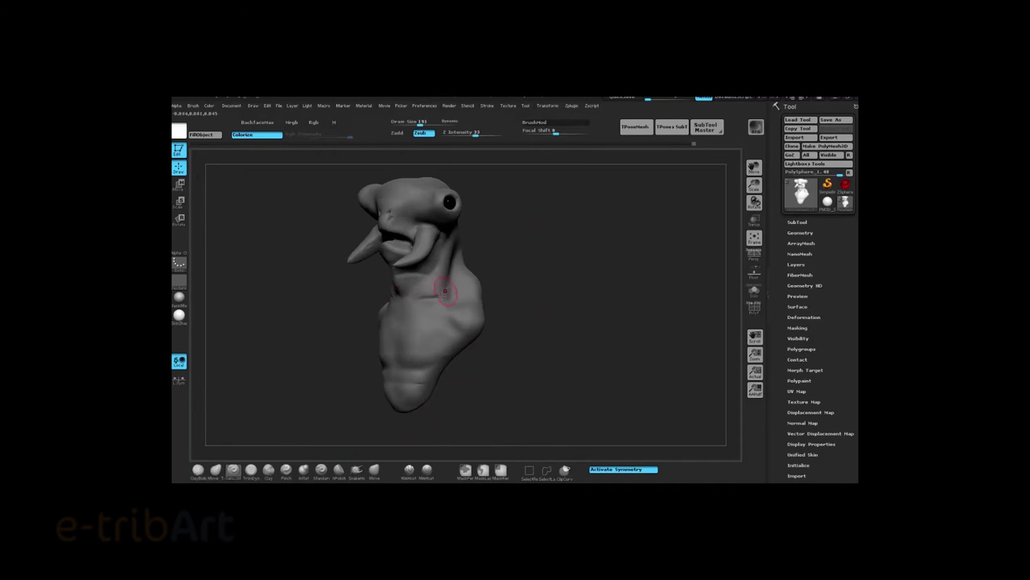
mouse_move(579, 266)
left_mouse_down()
mouse_move(540, 226)
mouse_move(476, 222)
mouse_move(554, 261)
mouse_move(391, 279)
mouse_move(392, 259)
mouse_move(348, 294)
left_mouse_up()
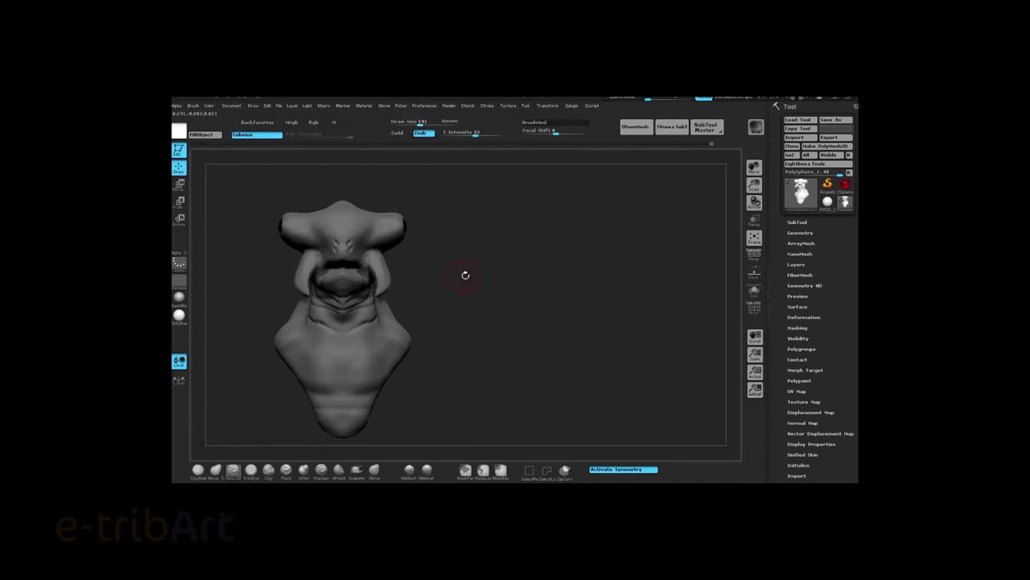
mouse_move(396, 294)
left_mouse_down()
mouse_move(372, 283)
mouse_move(434, 273)
mouse_move(382, 286)
mouse_move(511, 241)
mouse_move(512, 268)
mouse_move(588, 270)
mouse_move(515, 278)
left_mouse_up()
- Divide the head geometry and start sculpting the chest with the Standard brush
left_click(800, 232)
left_click(799, 297)
mouse_move(612, 306)
left_mouse_down()
mouse_move(564, 290)
mouse_move(595, 298)
mouse_move(607, 246)
mouse_move(483, 215)
left_mouse_up()
left_click(321, 470)
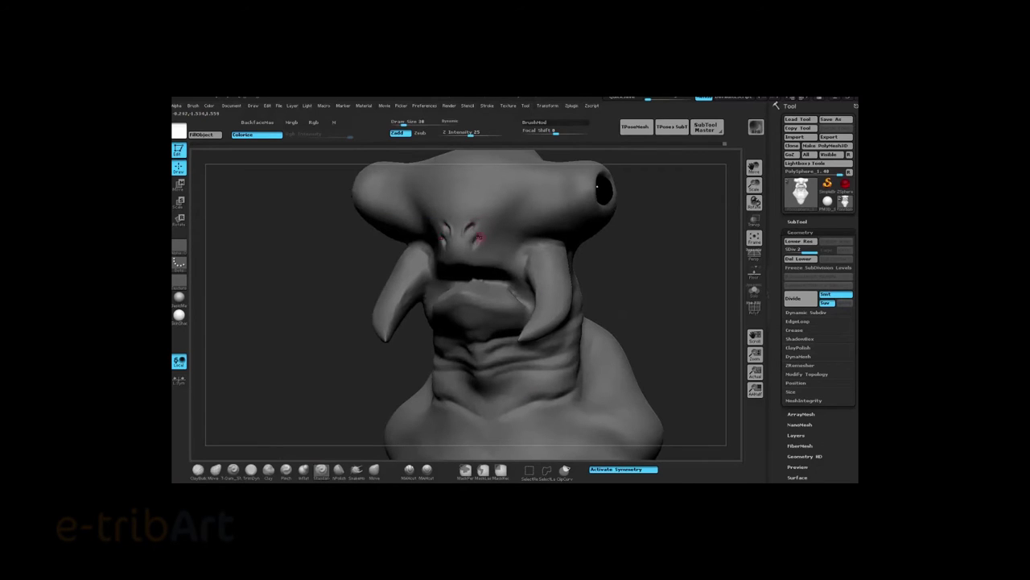
mouse_move(658, 226)
left_mouse_down("alt")
mouse_move(657, 196)
mouse_move(653, 222)
mouse_move(502, 247)
left_mouse_up("alt")
key("s")
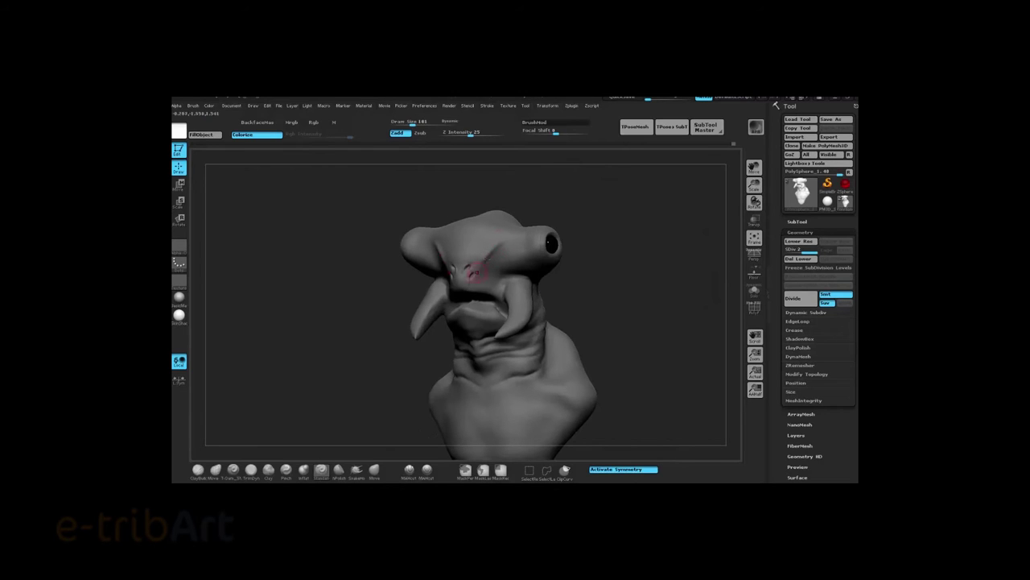
mouse_move(612, 265)
left_mouse_down()
mouse_move(512, 272)
mouse_move(683, 230)
mouse_move(588, 270)
mouse_move(605, 237)
mouse_move(616, 237)
mouse_move(503, 281)
mouse_move(660, 253)
mouse_move(660, 230)
mouse_move(581, 283)
mouse_move(596, 298)
mouse_move(555, 322)
mouse_move(552, 356)
mouse_move(505, 404)
left_mouse_up()
key("s")
key("space")
- Build up pectoral and abdominal muscle forms with symmetry, adjusting brush size and strength
mouse_move(628, 363)
left_mouse_down()
mouse_move(425, 384)
mouse_move(513, 309)
left_mouse_up()
left_click_drag(564, 338, 637, 307)
key("space")
mouse_move(522, 302)
left_mouse_down()
mouse_move(470, 320)
mouse_move(460, 287)
left_mouse_up()
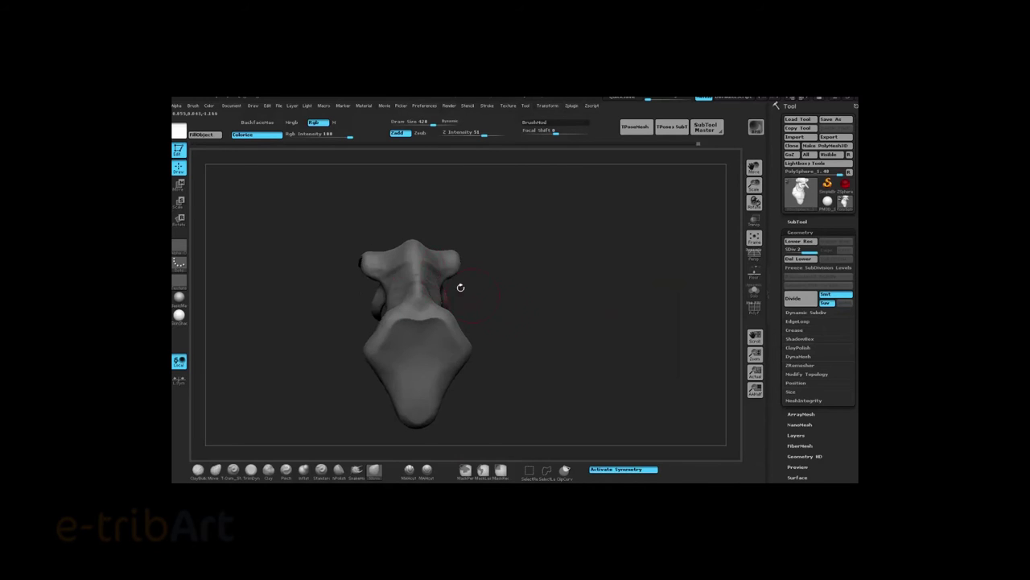
left_click_drag(435, 254, 582, 242)
key("space")
mouse_move(552, 299)
left_mouse_down()
mouse_move(361, 435)
mouse_move(435, 259)
mouse_move(521, 281)
mouse_move(597, 269)
mouse_move(582, 276)
mouse_move(621, 239)
mouse_move(486, 234)
left_mouse_up()
key("space")
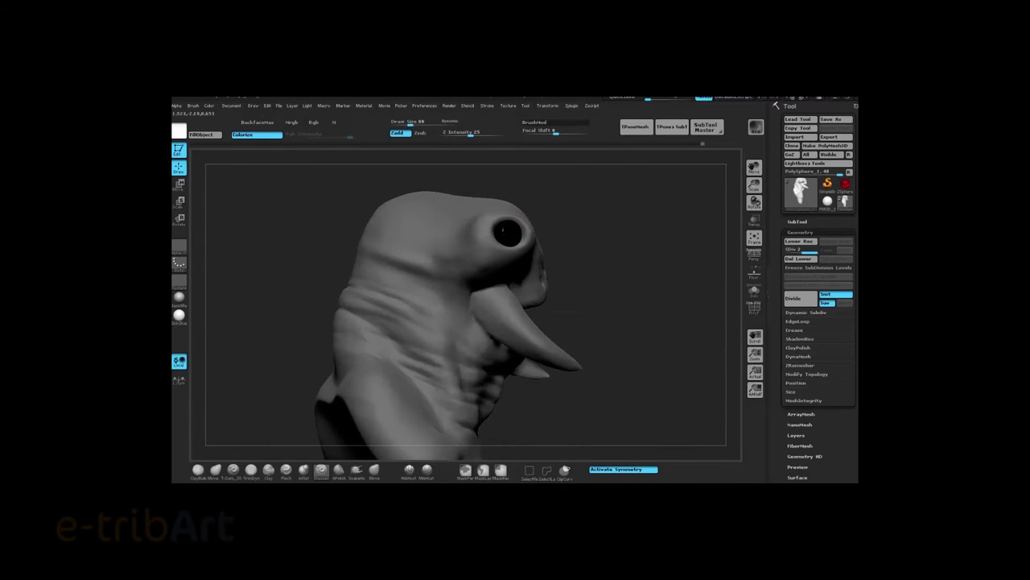
left_click_drag(619, 220, 539, 217)
mouse_move(438, 252)
left_mouse_down()
mouse_move(535, 218)
mouse_move(502, 212)
mouse_move(501, 175)
mouse_move(499, 183)
mouse_move(580, 185)
mouse_move(488, 190)
left_mouse_up()
mouse_move(596, 192)
left_mouse_down()
mouse_move(577, 263)
mouse_move(606, 228)
mouse_move(654, 239)
left_mouse_up()
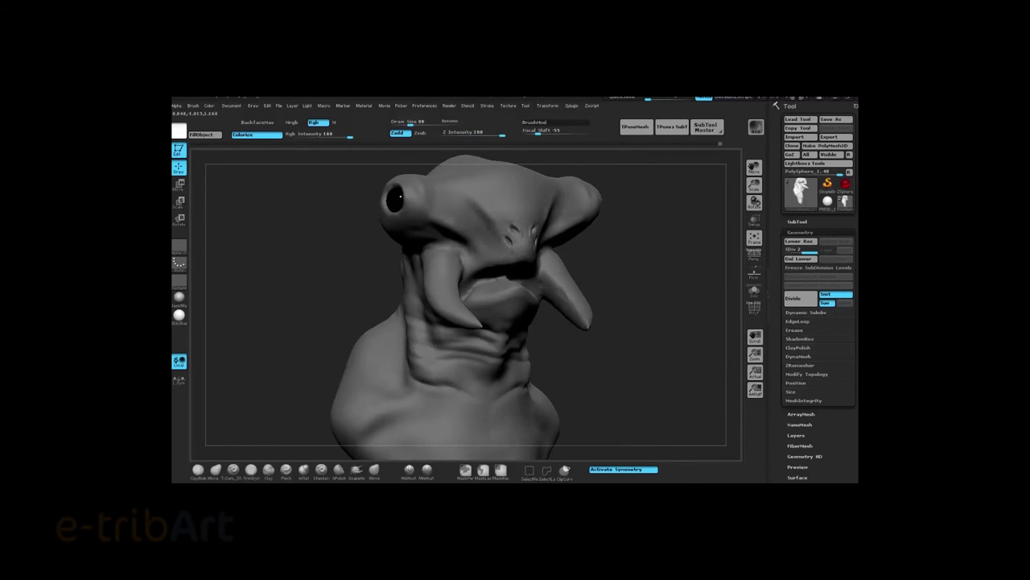
left_click_drag(257, 383, 488, 265)
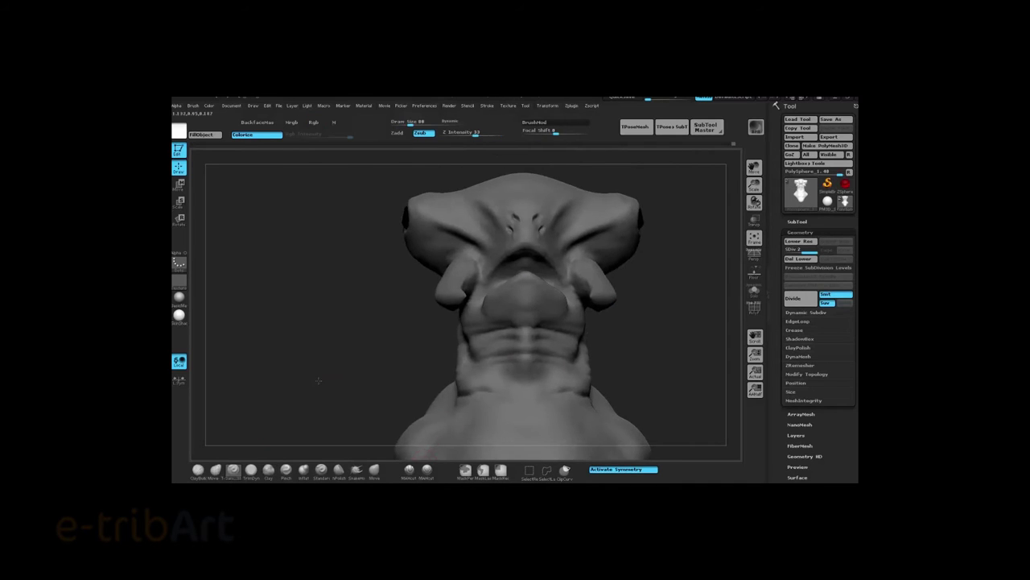
mouse_move(587, 299)
right_mouse_down()
mouse_move(528, 290)
mouse_move(537, 279)
mouse_move(685, 287)
right_mouse_up()
- Shape the broad torso forms with a large Move brush at the lower subdivision level
left_click(374, 470)
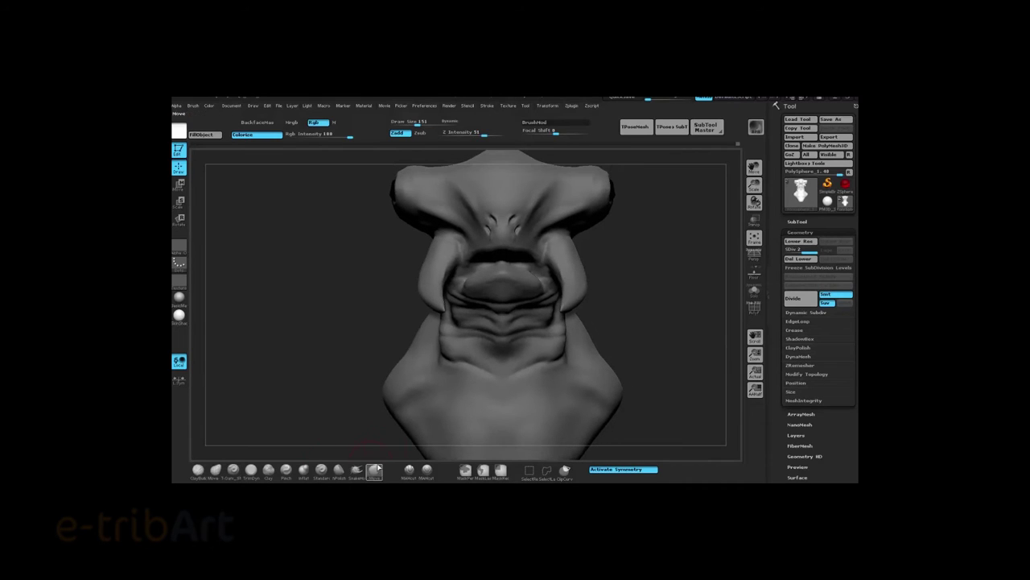
key("shift+d")
key("space")
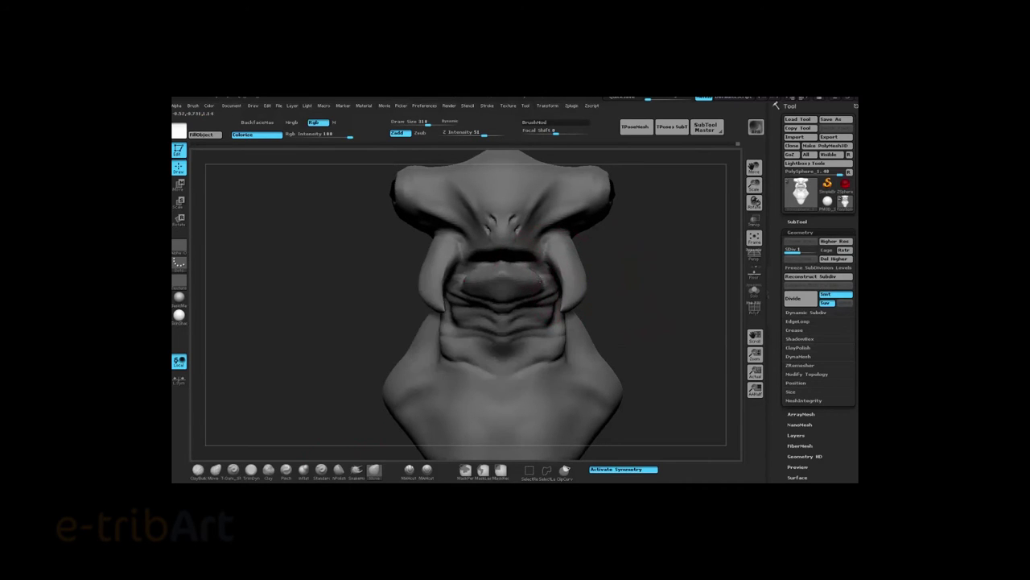
mouse_move(564, 246)
right_mouse_down()
mouse_move(667, 244)
mouse_move(504, 296)
right_mouse_up()
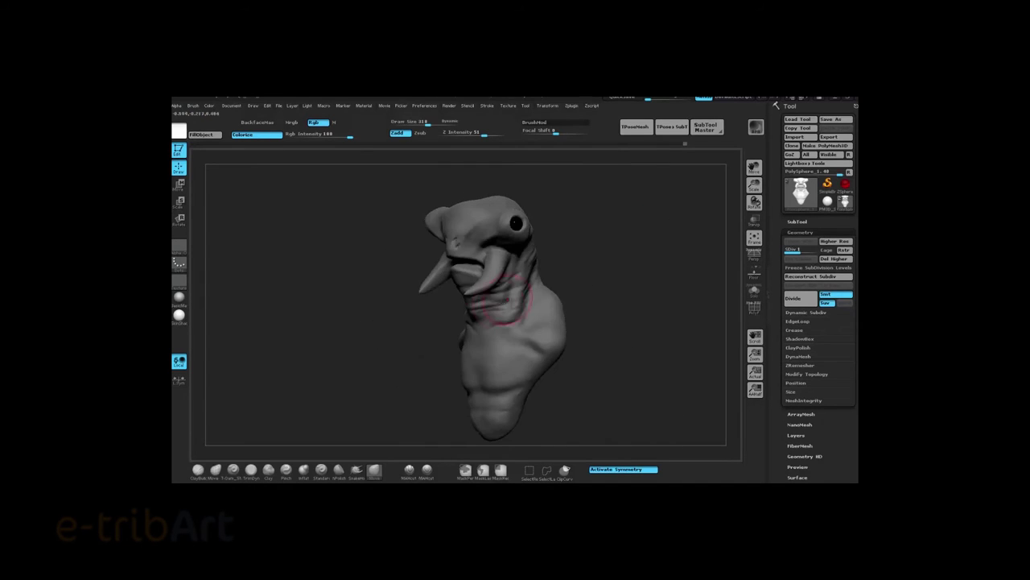
right_click_drag(408, 326, 480, 325)
key("space")
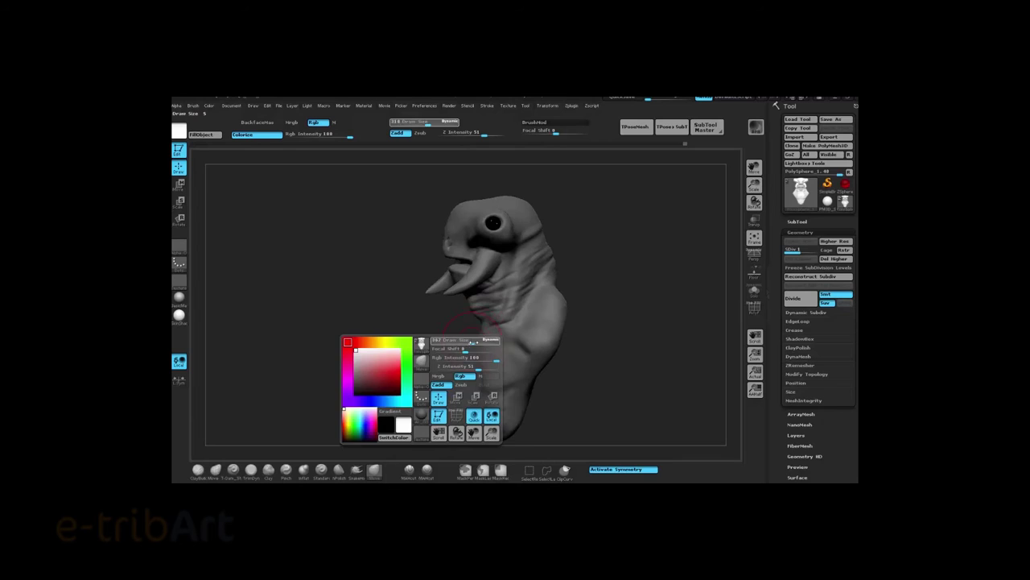
mouse_move(428, 357)
right_mouse_down()
mouse_move(605, 338)
mouse_move(564, 354)
right_mouse_up()
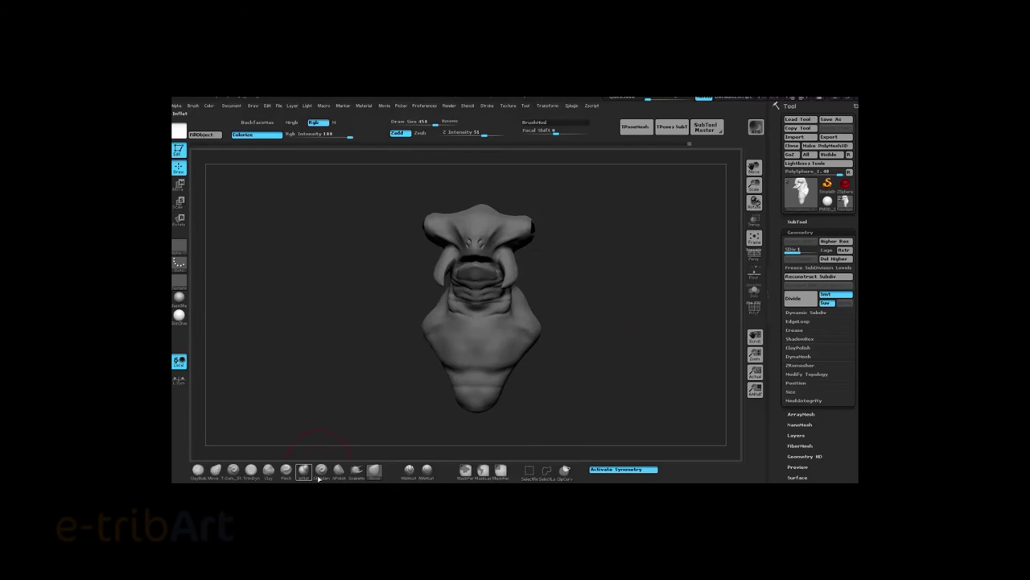
- Carve muscle grooves into the chest and abs with Dam_Standard at brush size 168
left_click(233, 469)
key("space")
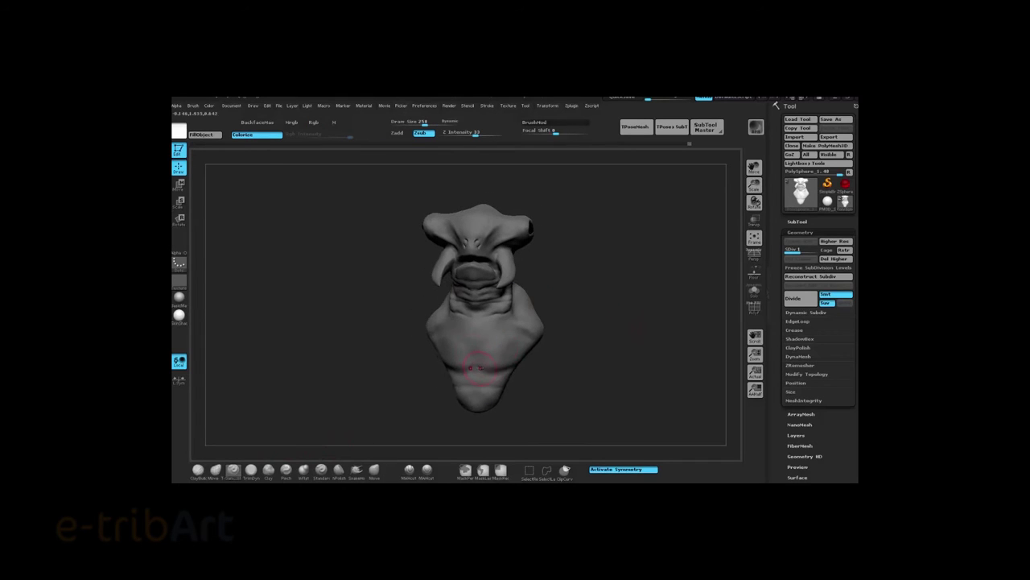
mouse_move(496, 370)
right_mouse_down()
mouse_move(595, 357)
mouse_move(582, 301)
mouse_move(528, 330)
right_mouse_up()
key("space")
left_click_drag(528, 347, 493, 388)
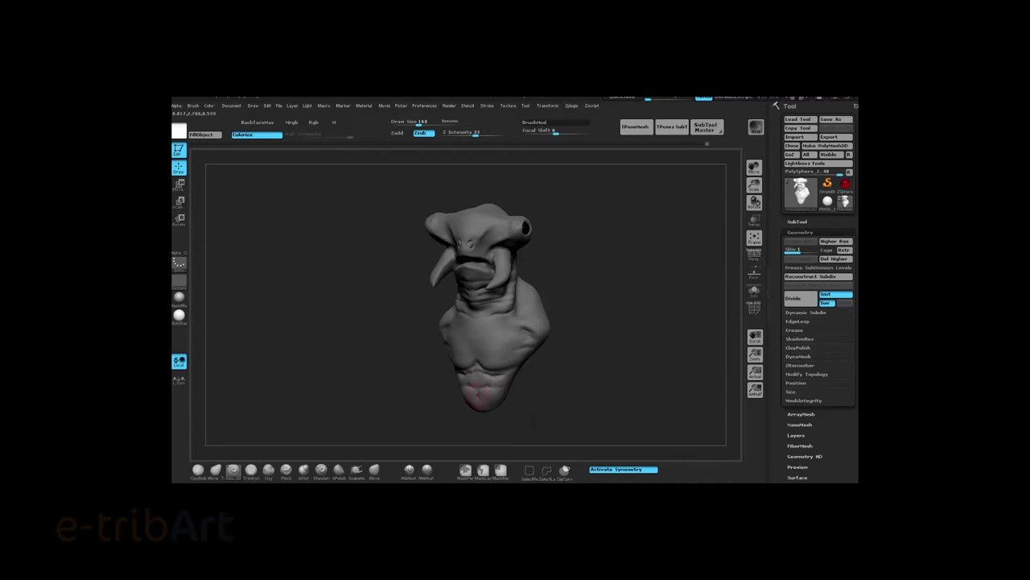
right_click_drag(706, 144, 711, 143)
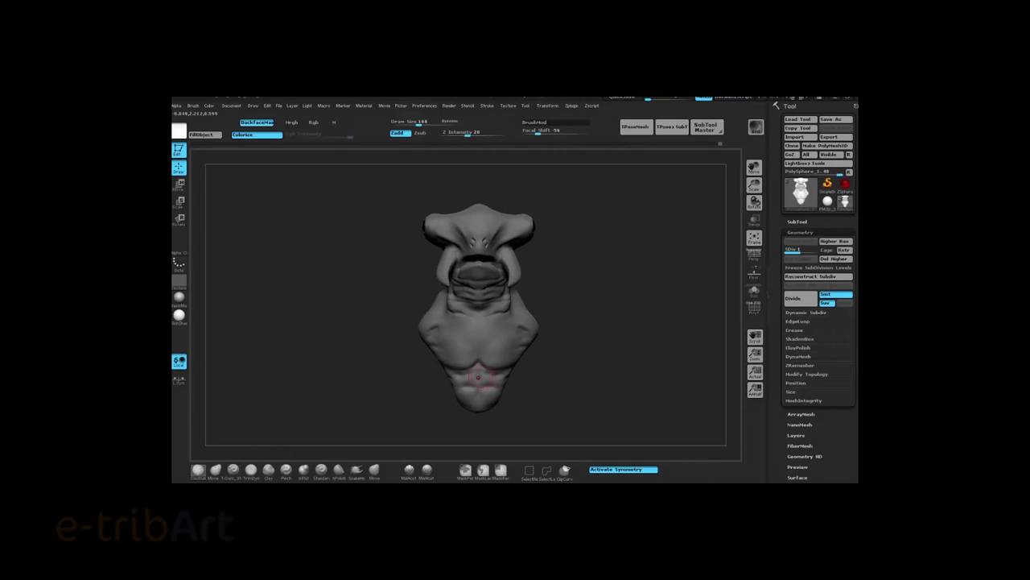
mouse_move(487, 390)
right_mouse_down()
mouse_move(473, 391)
mouse_move(479, 330)
right_mouse_up()
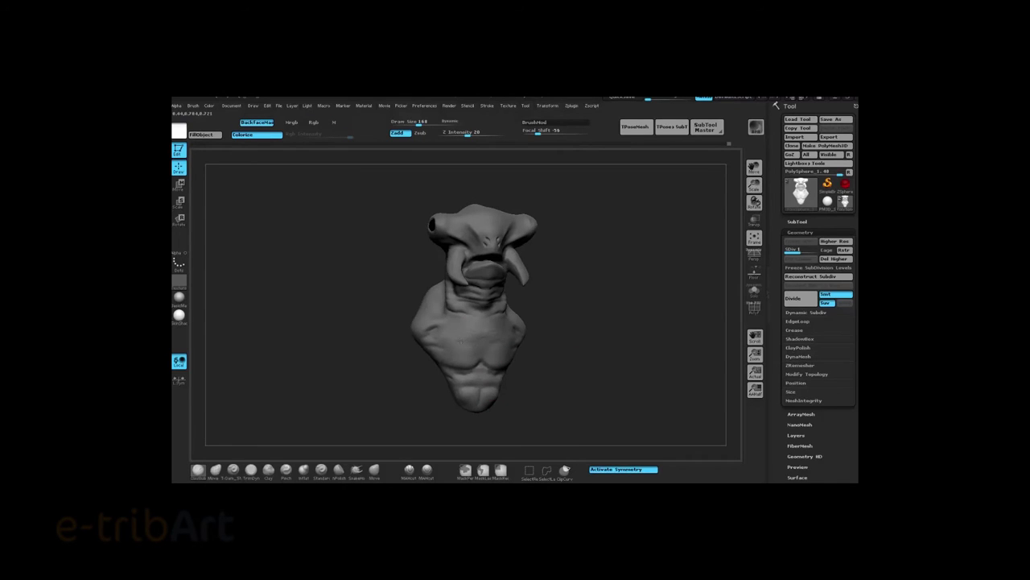
left_click(234, 469)
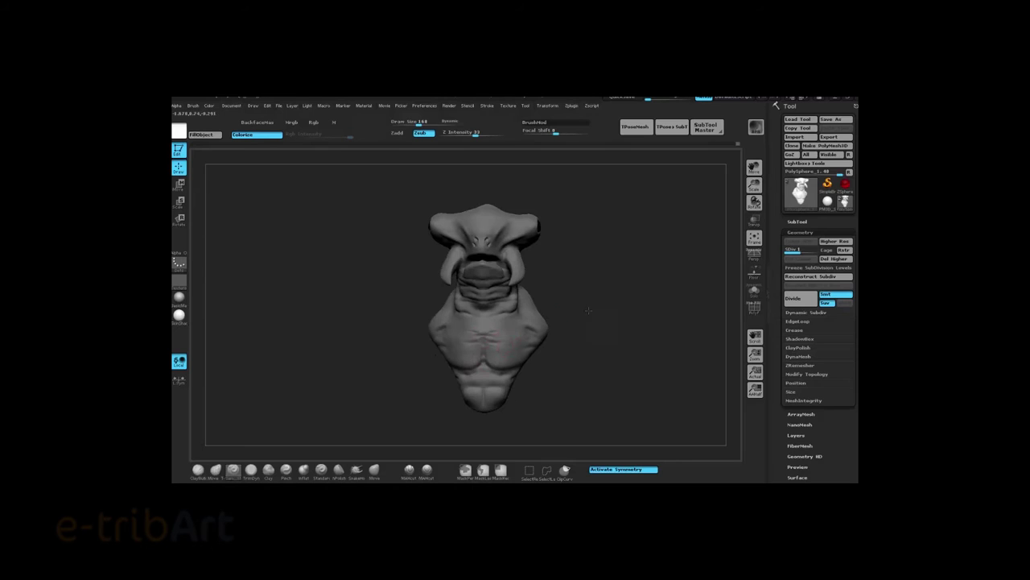
left_click_drag(588, 310, 529, 319)
right_click_drag(488, 331, 589, 311)
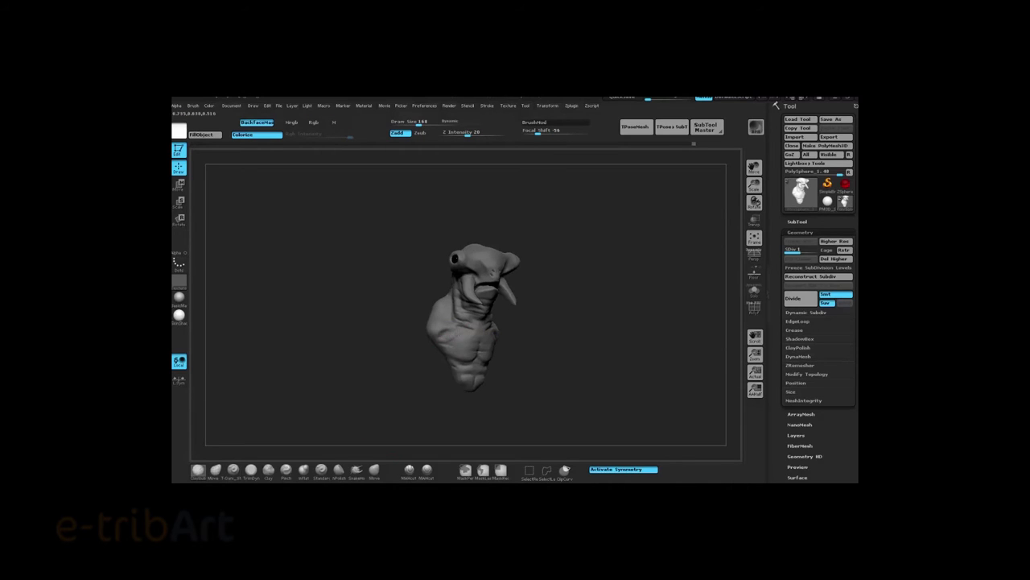
mouse_move(591, 324)
left_mouse_down("shift")
mouse_move(573, 312)
mouse_move(630, 278)
mouse_move(641, 290)
left_mouse_up("shift")
- Step up a subdivision level and refine the face with a resized Standard brush
key("d")
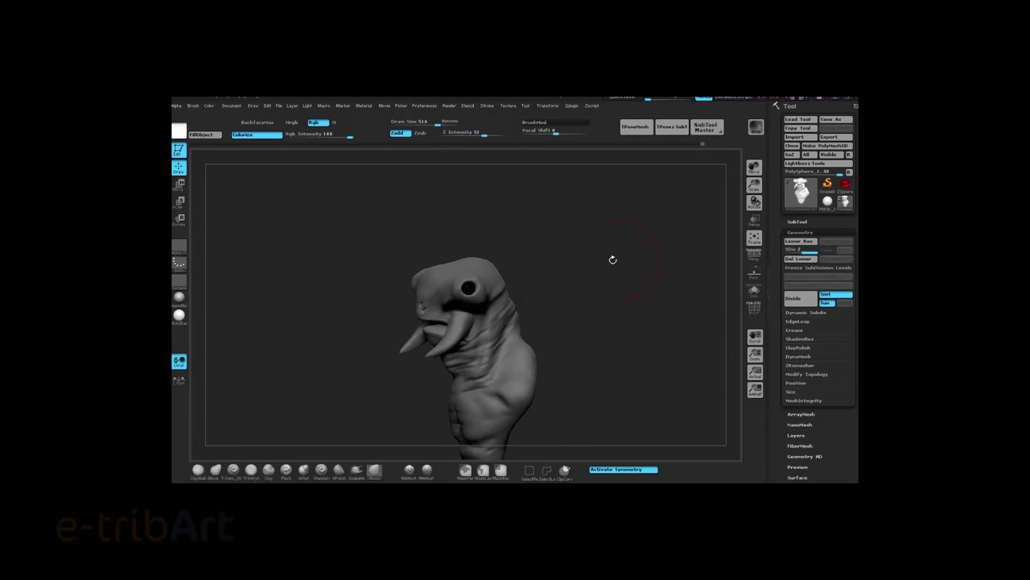
mouse_move(461, 254)
left_mouse_down()
mouse_move(507, 258)
mouse_move(427, 267)
left_mouse_up()
mouse_move(520, 239)
left_mouse_down()
mouse_move(467, 248)
mouse_move(445, 270)
mouse_move(564, 241)
mouse_move(449, 280)
left_mouse_up()
right_click(597, 240)
left_click(322, 473)
right_click(564, 242)
mouse_move(564, 242)
left_mouse_down()
mouse_move(418, 287)
mouse_move(548, 227)
mouse_move(469, 252)
left_mouse_up()
mouse_move(430, 287)
left_mouse_down()
mouse_move(483, 241)
mouse_move(451, 265)
left_mouse_up()
right_click(411, 289)
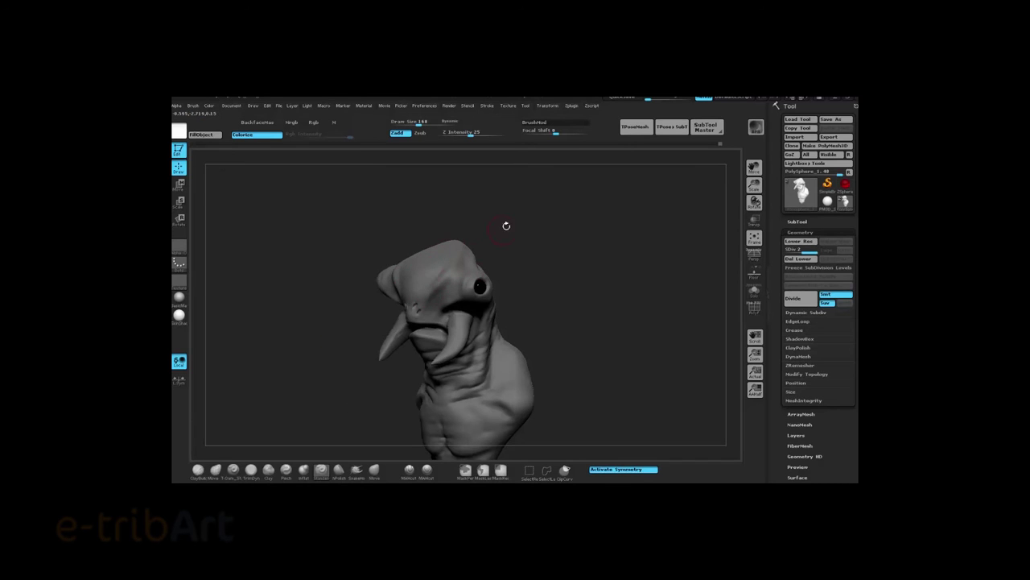
left_click_drag(506, 225, 482, 238)
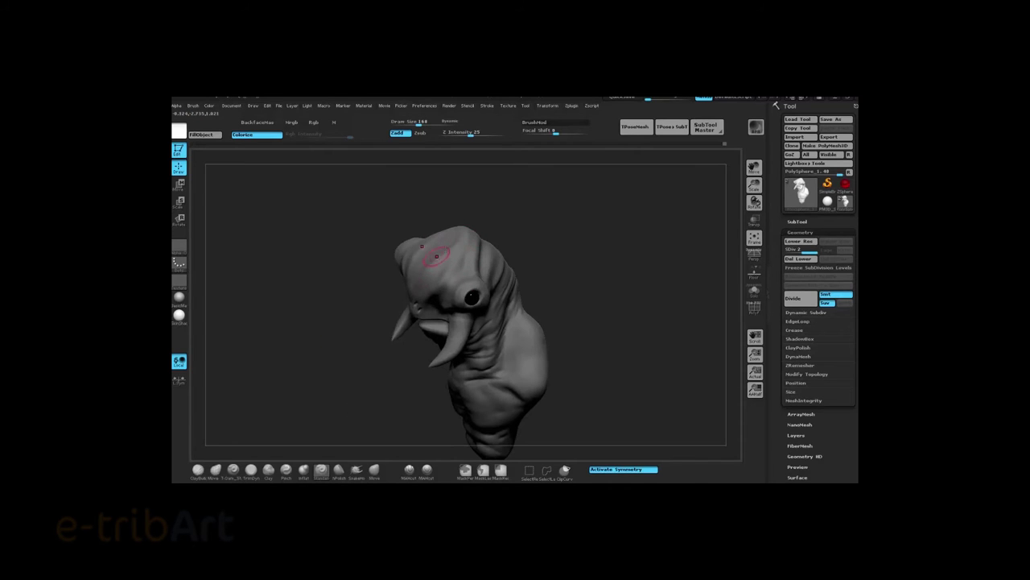
mouse_move(380, 266)
left_mouse_down()
mouse_move(520, 223)
mouse_move(423, 275)
left_mouse_up()
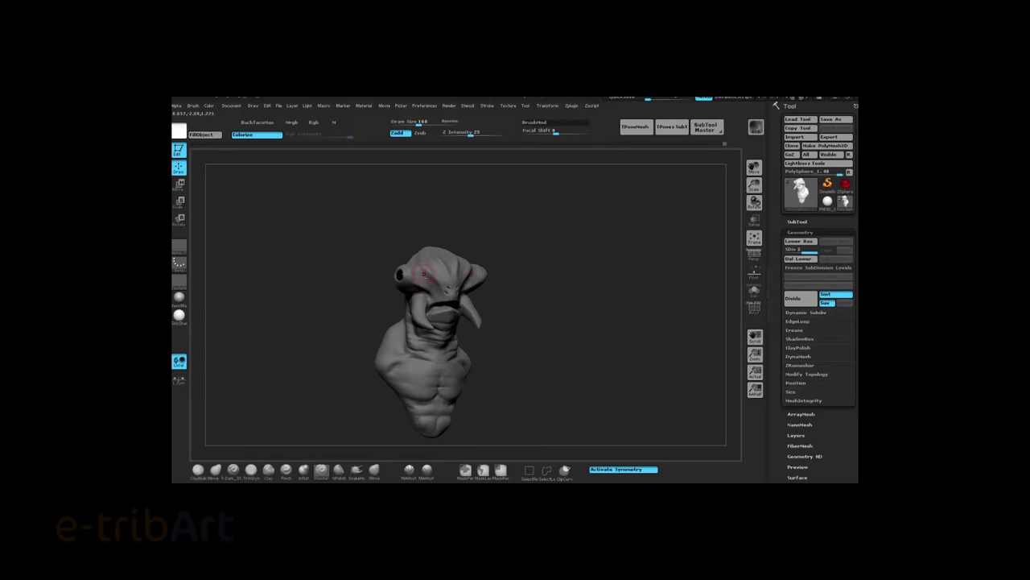
mouse_move(533, 274)
left_mouse_down()
mouse_move(552, 241)
mouse_move(337, 426)
left_mouse_up()
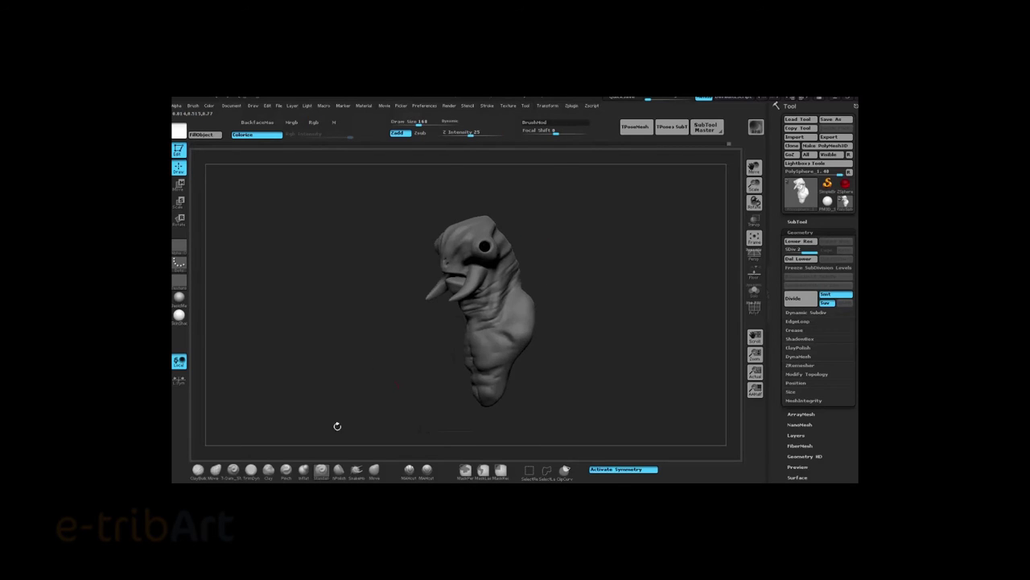
- Adjust head forms with Move, then carve a sharp crease between the eyes with Dam_Standard
left_click(375, 469)
key("space")
mouse_move(547, 274)
left_mouse_down()
mouse_move(471, 309)
mouse_move(534, 320)
left_mouse_up()
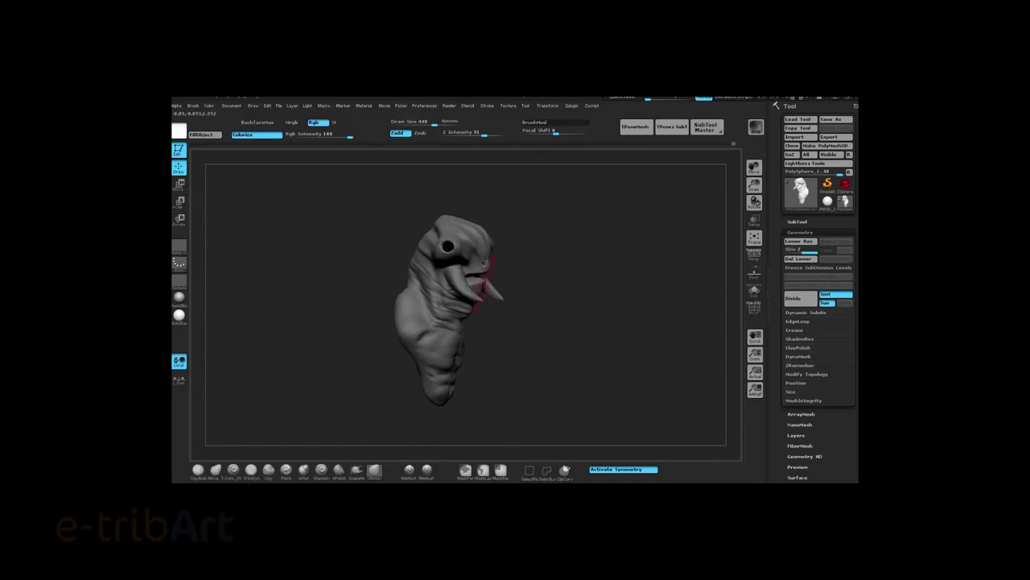
mouse_move(484, 286)
left_mouse_down()
mouse_move(533, 269)
mouse_move(484, 288)
mouse_move(499, 271)
left_mouse_up()
left_click_drag(569, 260, 494, 273)
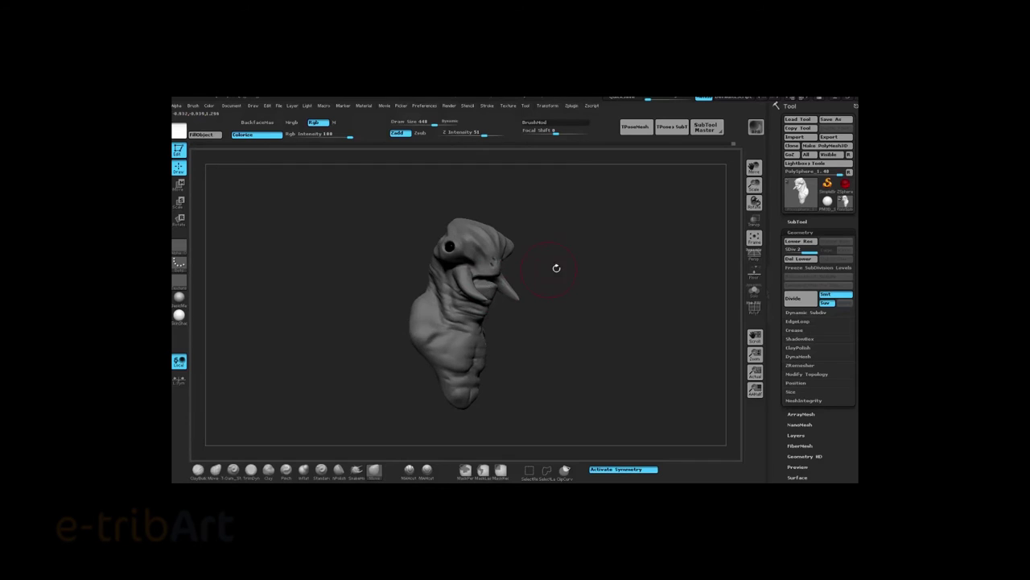
mouse_move(597, 266)
left_mouse_down()
mouse_move(495, 276)
mouse_move(483, 287)
mouse_move(617, 281)
mouse_move(357, 460)
left_mouse_up()
left_click(233, 470)
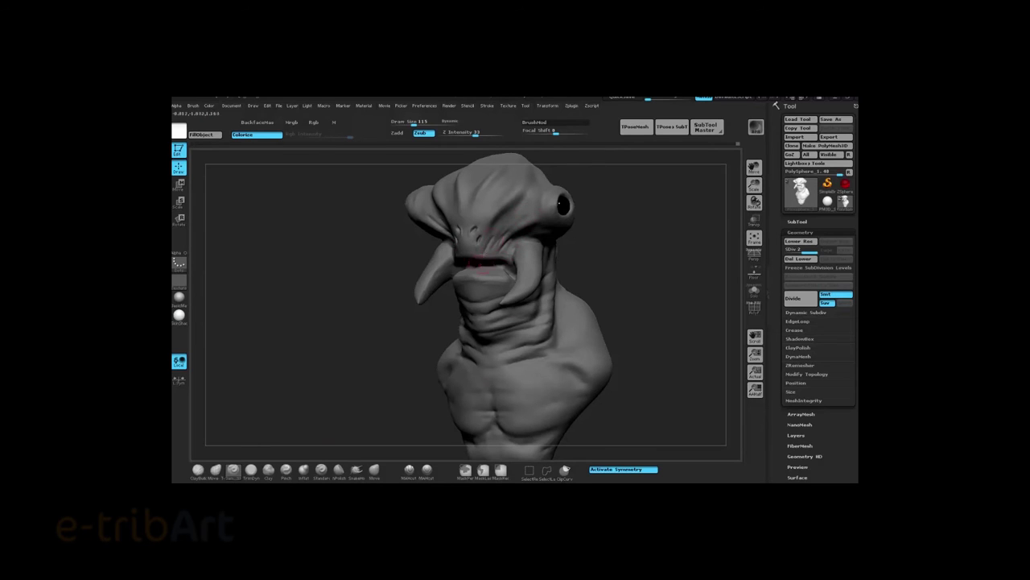
left_click_drag(536, 202, 491, 207, "alt")
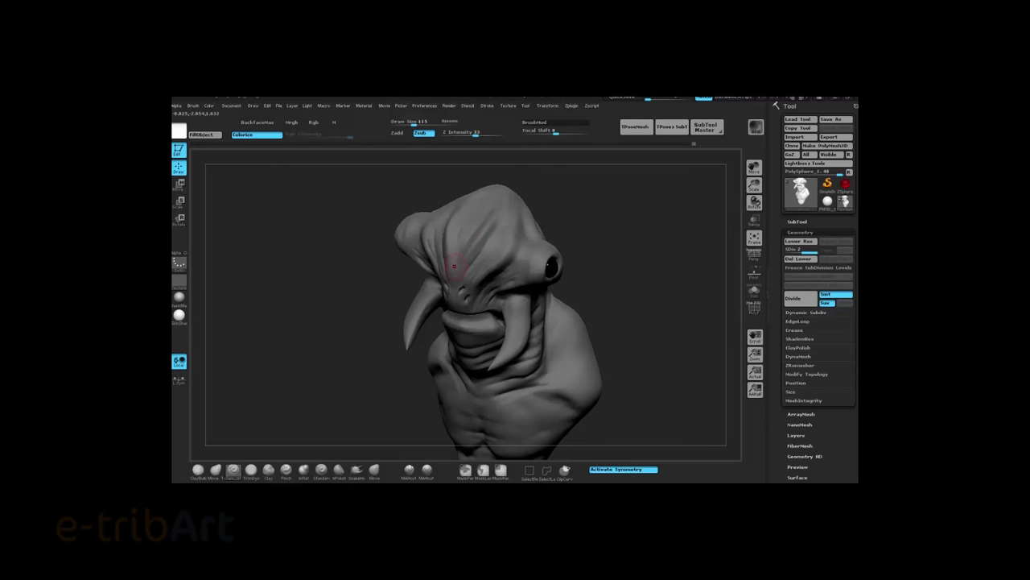
mouse_move(524, 215)
left_mouse_down()
mouse_move(529, 286)
mouse_move(620, 266)
mouse_move(494, 320)
mouse_move(462, 311)
mouse_move(563, 310)
mouse_move(607, 278)
mouse_move(582, 319)
mouse_move(609, 244)
mouse_move(537, 356)
mouse_move(616, 269)
mouse_move(635, 269)
mouse_move(639, 282)
mouse_move(625, 274)
left_mouse_up()
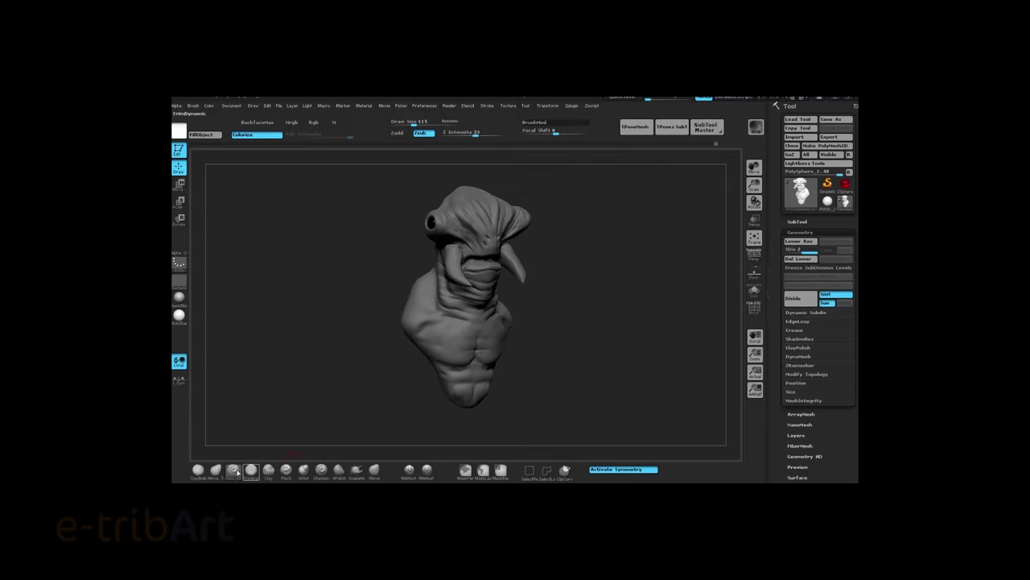
- At SDiv 1, push the bust's back outward and pull its lower end down with Move
key("space")
mouse_move(356, 303)
left_mouse_down()
mouse_move(412, 283)
mouse_move(362, 318)
left_mouse_up()
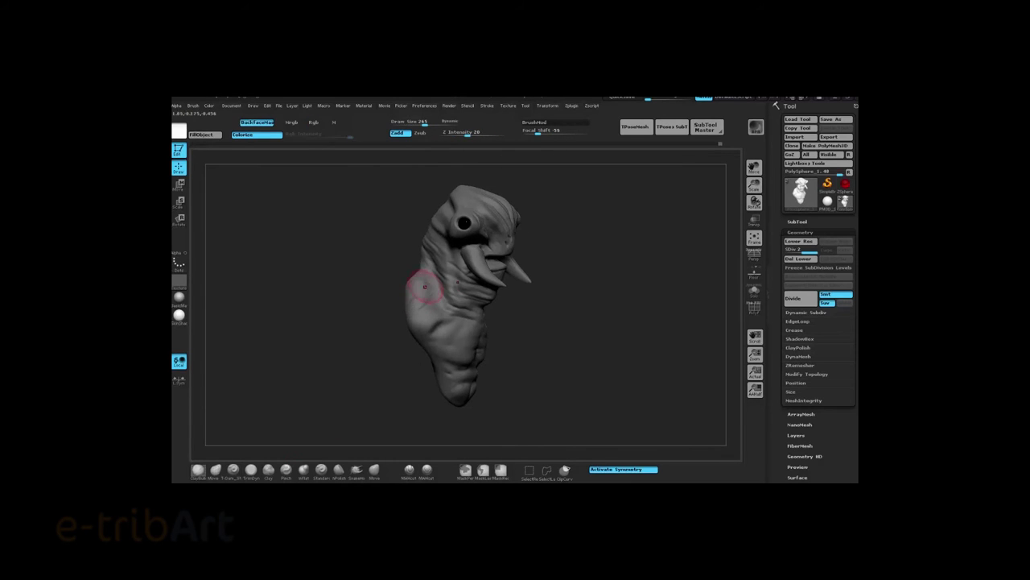
left_click_drag(398, 305, 564, 288)
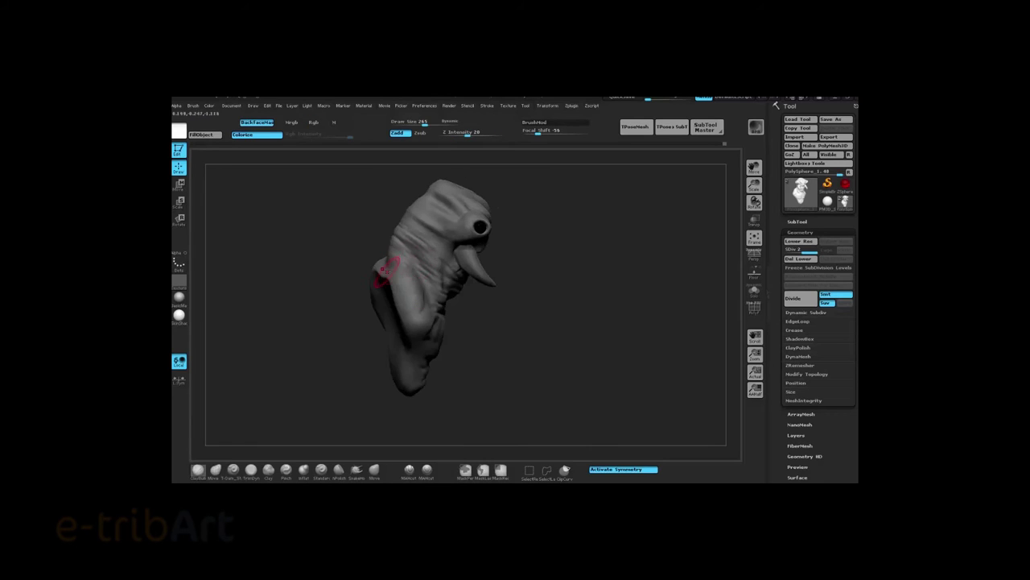
left_click(374, 470)
key("shift+d")
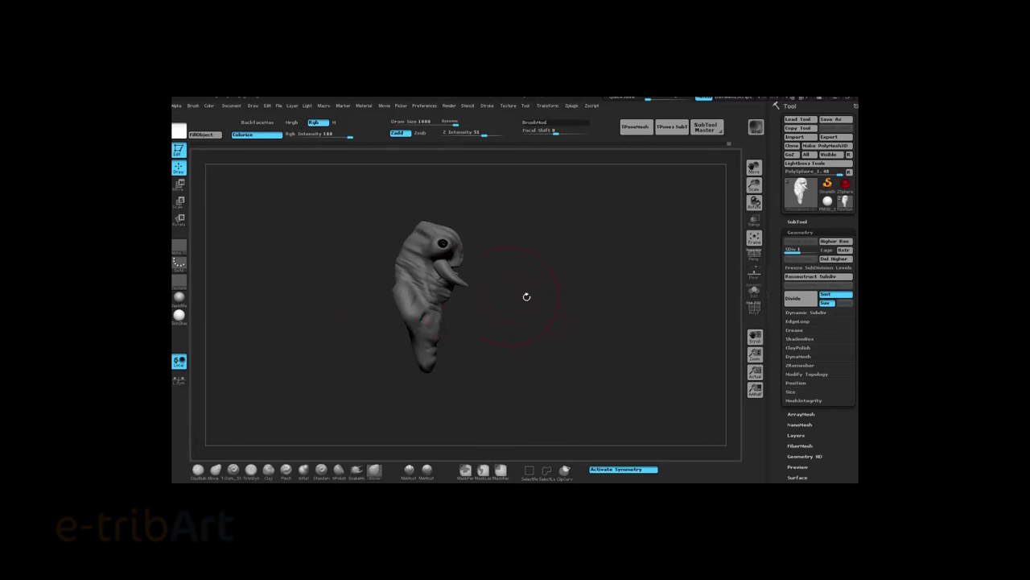
left_click_drag(385, 284, 394, 242)
key("space")
left_click_drag(430, 368, 433, 380)
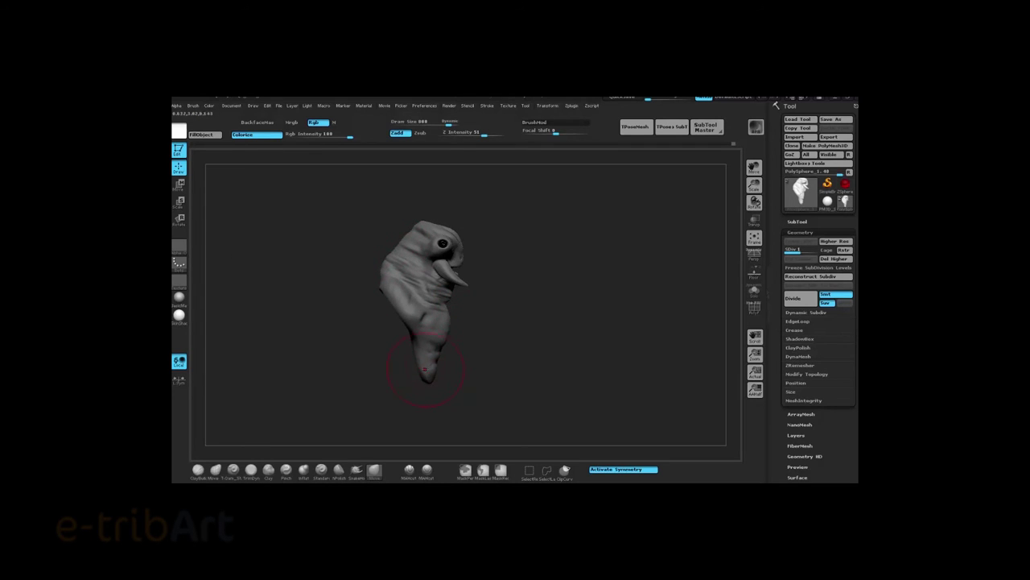
right_click_drag(425, 369, 467, 311)
- Turn the bust to the front and select the second subtool in the SubTool list
mouse_move(548, 315)
left_mouse_down("shift")
mouse_move(456, 298)
mouse_move(525, 271)
mouse_move(397, 299)
mouse_move(524, 290)
mouse_move(574, 257)
mouse_move(565, 259)
left_mouse_up("shift")
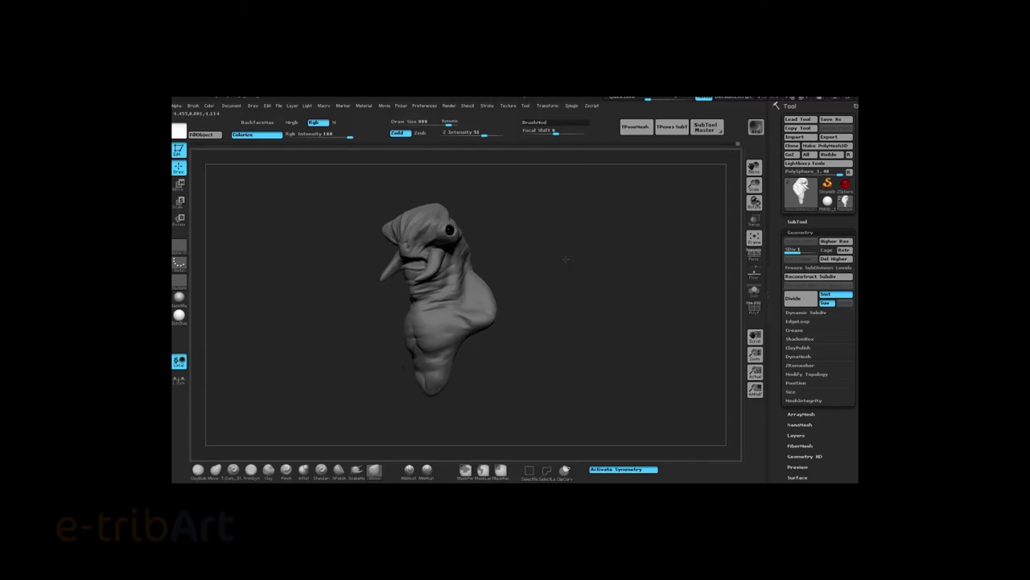
mouse_move(385, 344)
left_mouse_down()
mouse_move(533, 325)
mouse_move(581, 256)
mouse_move(708, 239)
left_mouse_up()
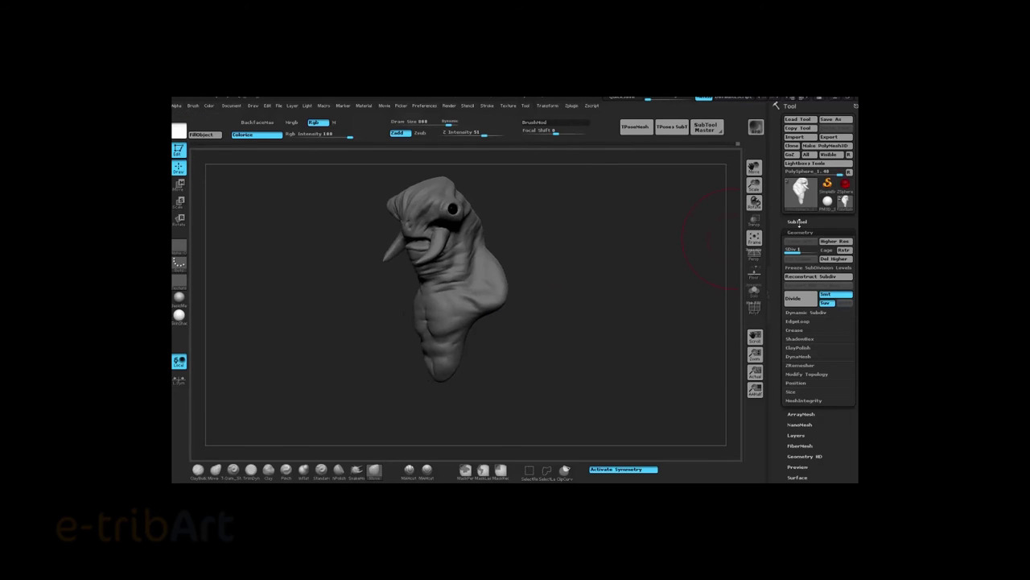
left_click(799, 224)
left_click_drag(612, 266, 668, 282)
- Append a Cube3D mesh as a new subtool
key("Down")
left_click(847, 212)
left_click(755, 306)
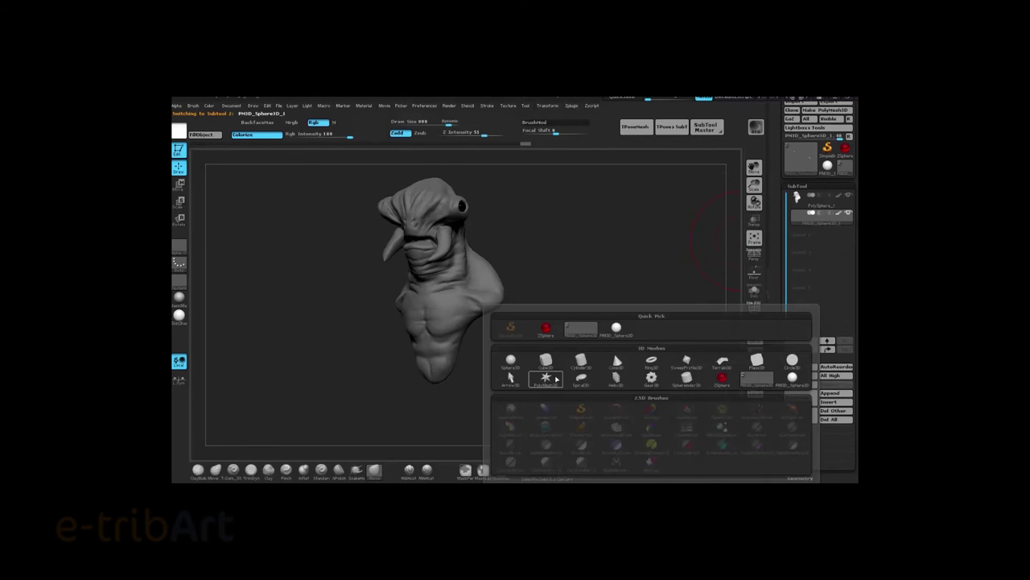
left_click(554, 379)
left_click_drag(586, 310, 603, 272, "shift")
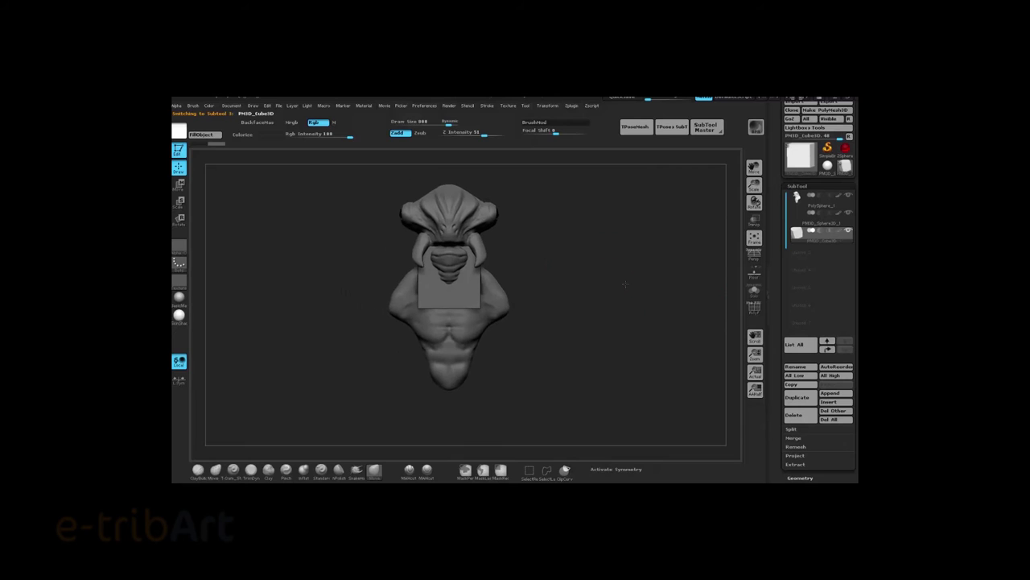
- Reposition the cube with Transpose and Solo it to hide the bust
key("w")
left_click_drag(447, 193, 448, 266)
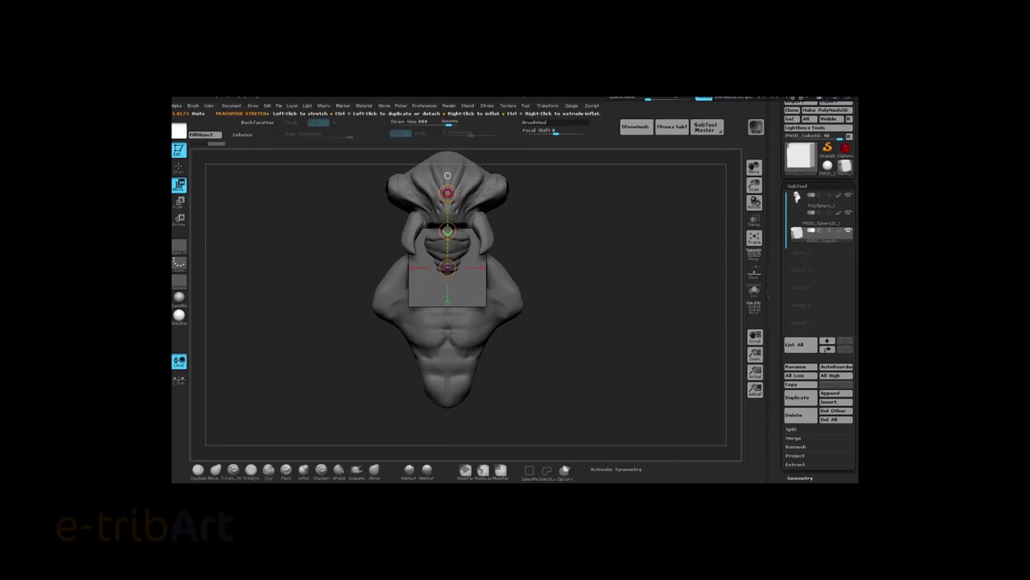
left_click_drag(628, 265, 558, 266)
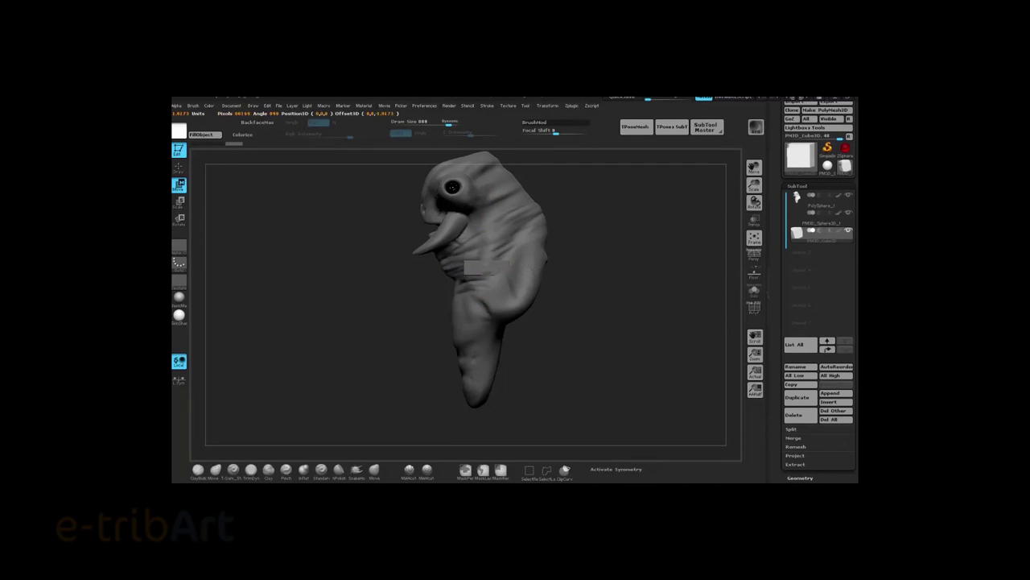
left_click(485, 270, "ctrl+shift")
key("q")
key("space")
left_click(800, 478)
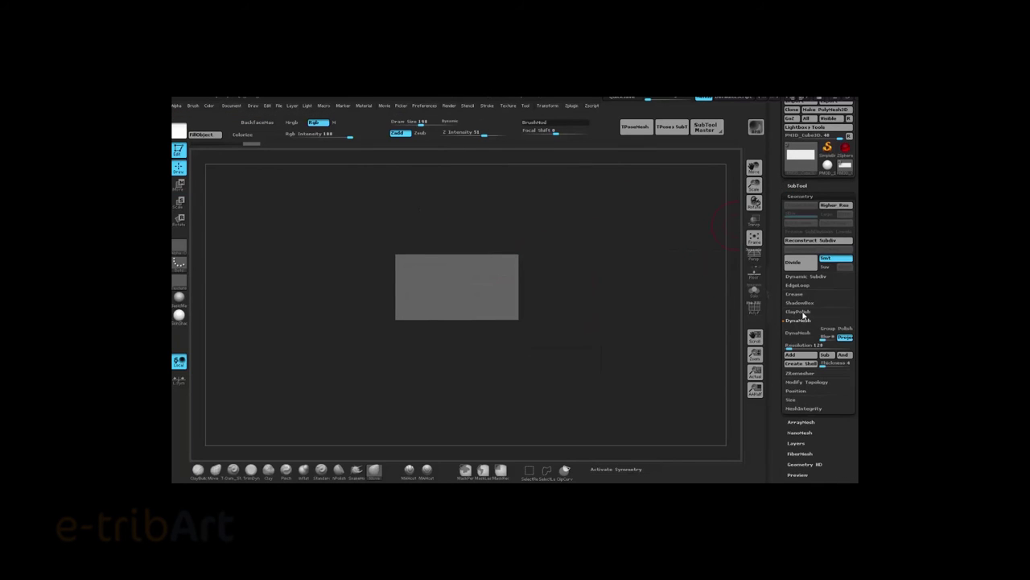
type("696")
- Remesh the cube with DynaMesh at resolution 64 and turn on symmetry
key("Return")
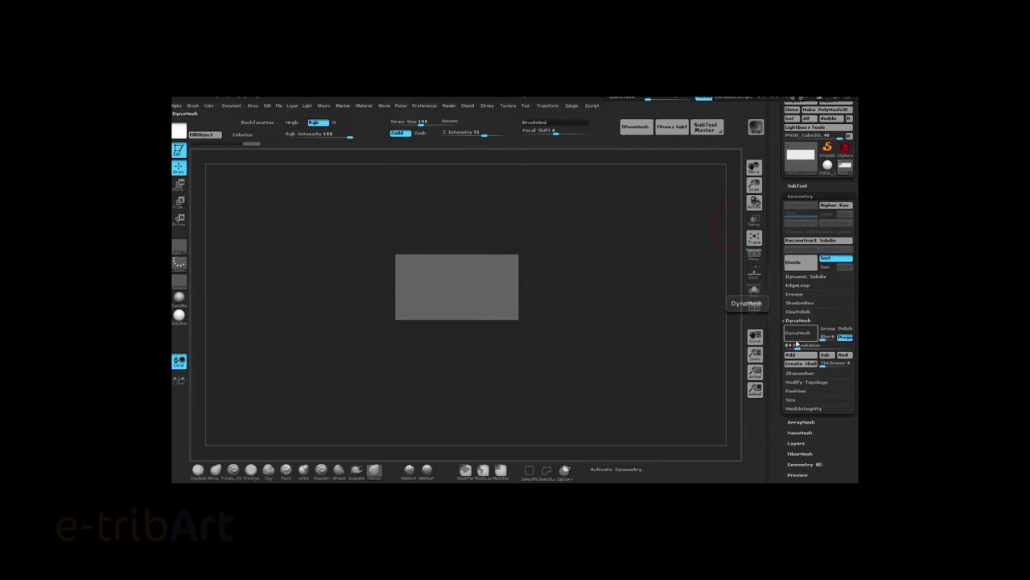
left_click(801, 337)
key("space")
left_click(621, 469)
- Bend the mesh into a curved V-shaped bar and stretch it slightly taller with Transpose
left_click_drag(455, 257, 454, 278)
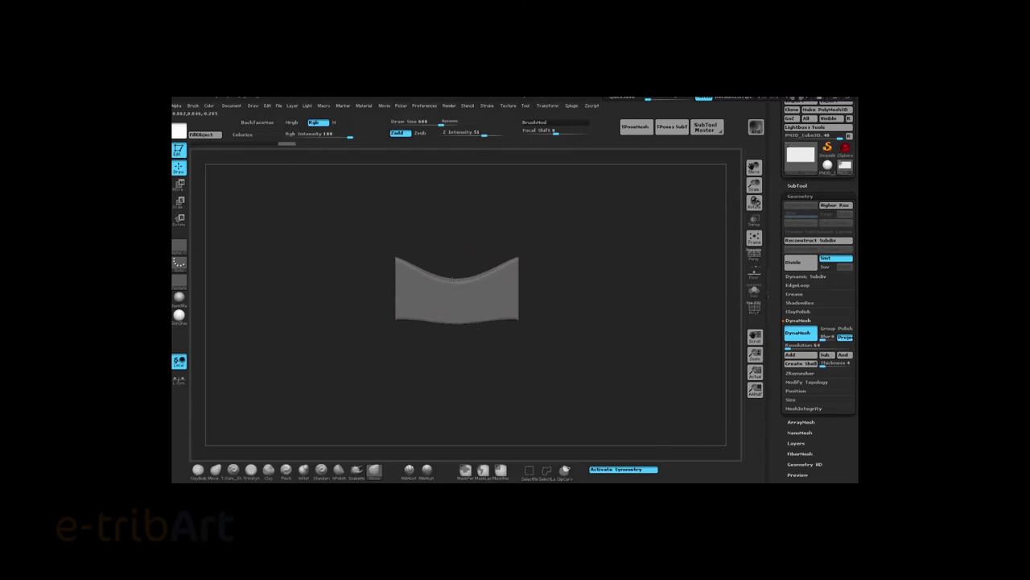
left_click_drag(456, 320, 456, 332)
mouse_move(620, 278)
left_mouse_down("ctrl")
mouse_move(635, 284)
mouse_move(601, 269)
left_mouse_up("ctrl")
key("w")
left_click_drag(474, 253, 534, 275)
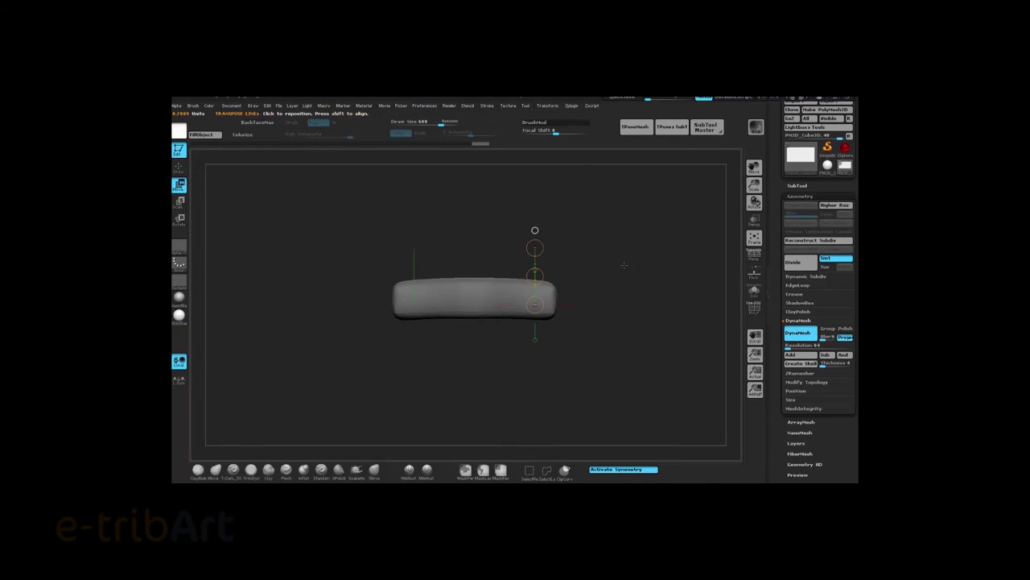
key("q")
key("space")
left_click_drag(620, 265, 555, 266)
mouse_move(501, 320)
left_mouse_down()
mouse_move(609, 247)
mouse_move(502, 295)
mouse_move(495, 271)
mouse_move(588, 285)
mouse_move(592, 265)
mouse_move(641, 263)
left_mouse_up()
- Divide the bar and switch to the Clay brush to start sculpting teeth
left_click(799, 264)
left_click(268, 470)
key("space")
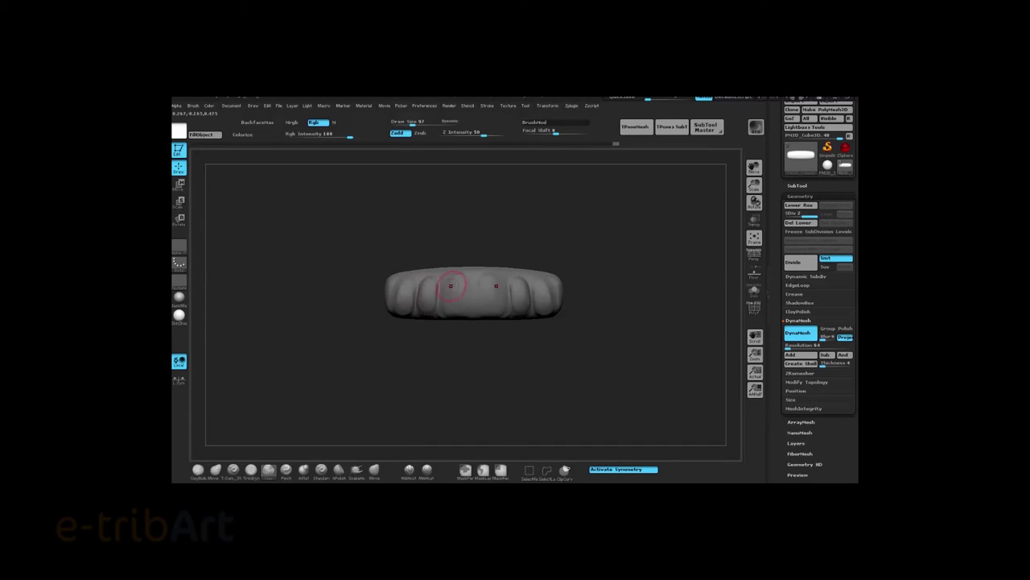
- Inspect the teeth arch while trying carving brushes to separate the teeth
left_click_drag(403, 304, 384, 292)
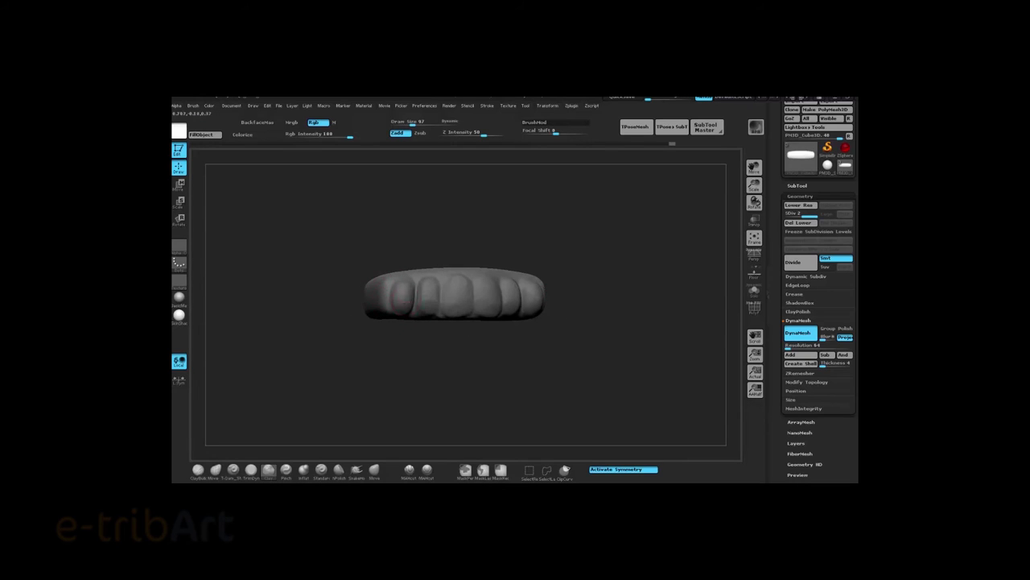
key("space")
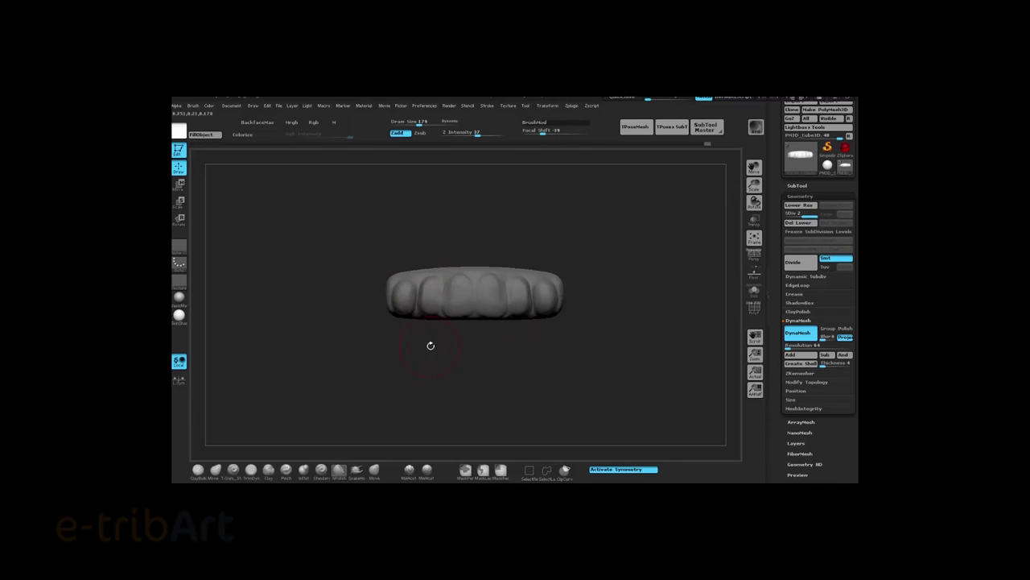
left_click(251, 473)
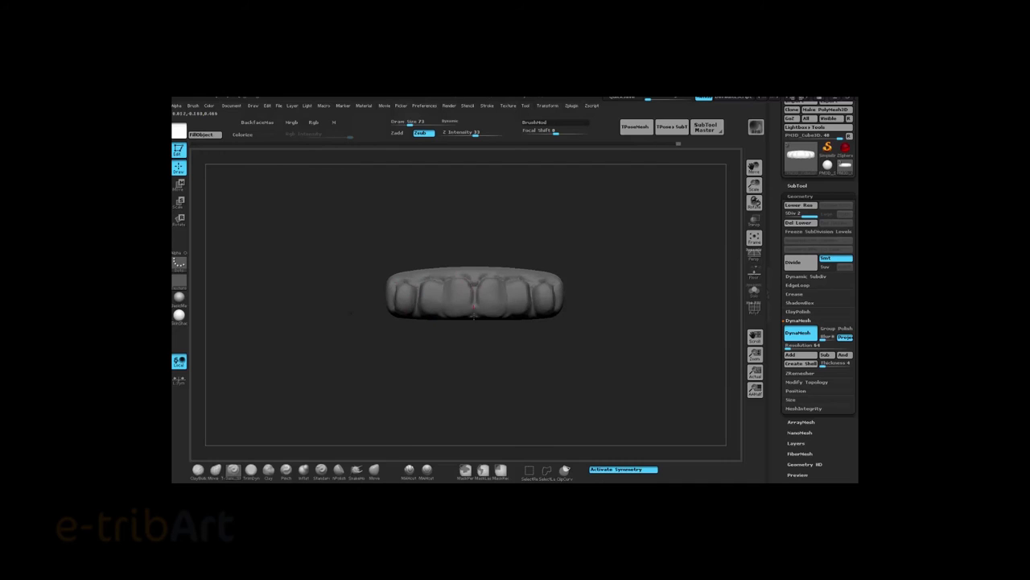
left_click_drag(461, 355, 463, 386)
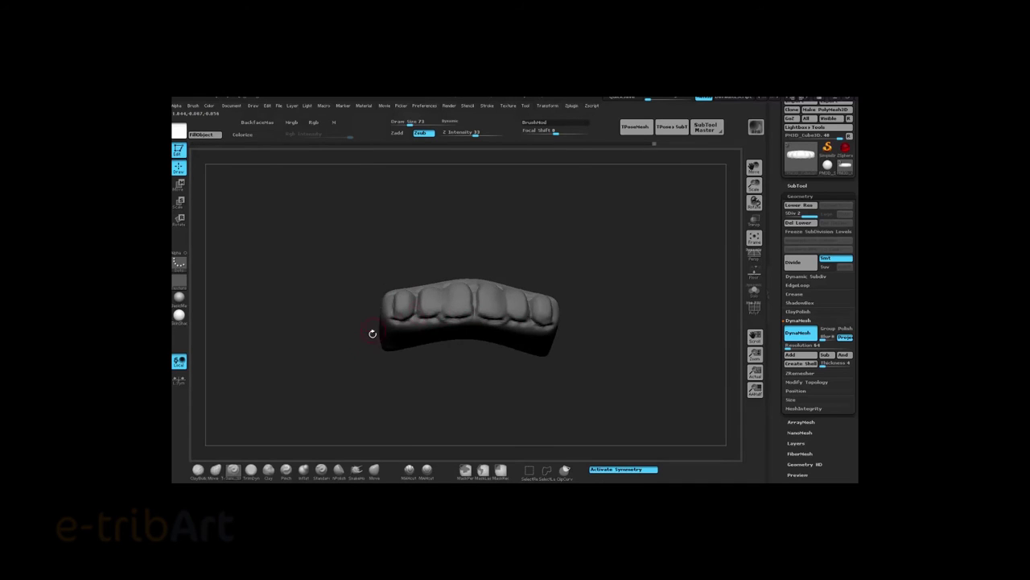
left_click_drag(373, 333, 437, 383)
key("b")
key("m")
key("v")
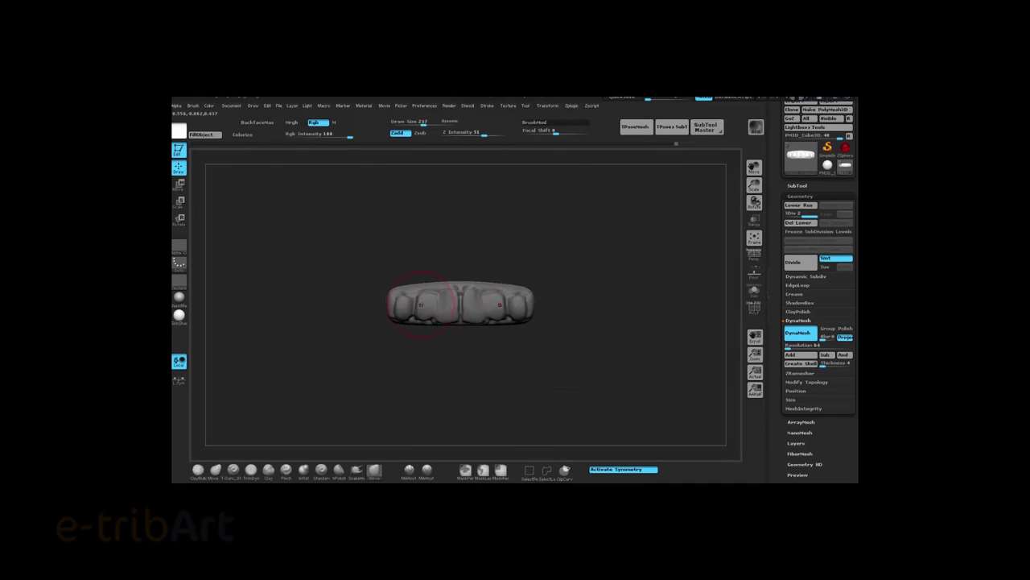
left_click(232, 470)
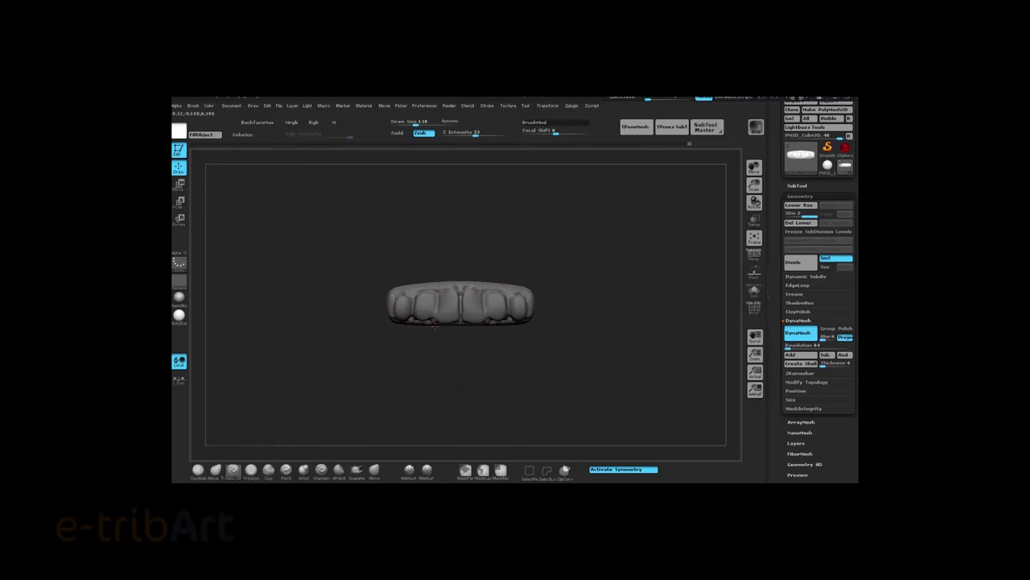
- With a large Move brush, pull the outer teeth down into long pointed fangs
left_click_drag(435, 325, 536, 351)
key("b")
key("m")
key("v")
key("space")
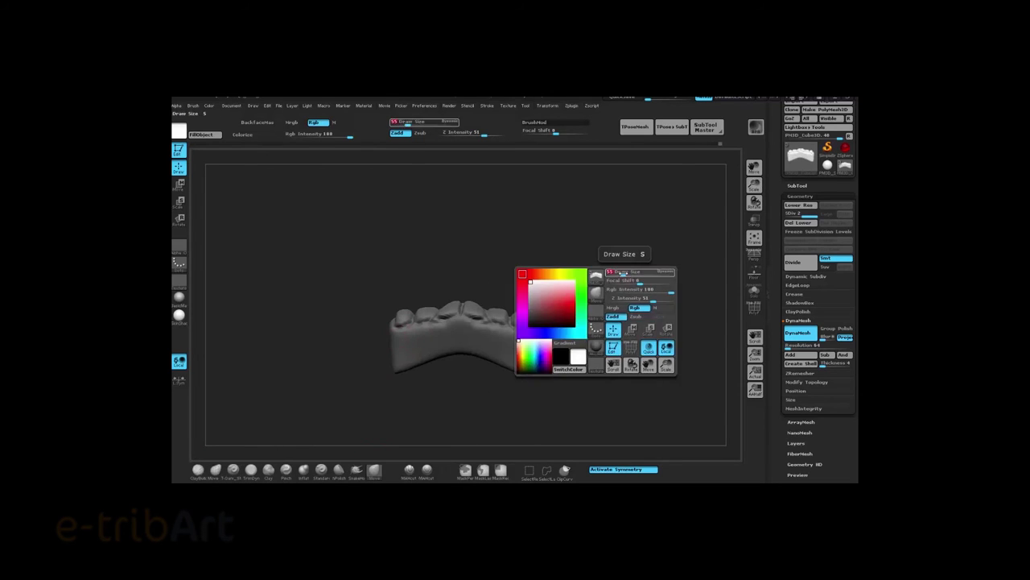
left_click_drag(619, 272, 644, 272)
mouse_move(472, 298)
left_mouse_down()
mouse_move(415, 326)
mouse_move(586, 292)
left_mouse_up()
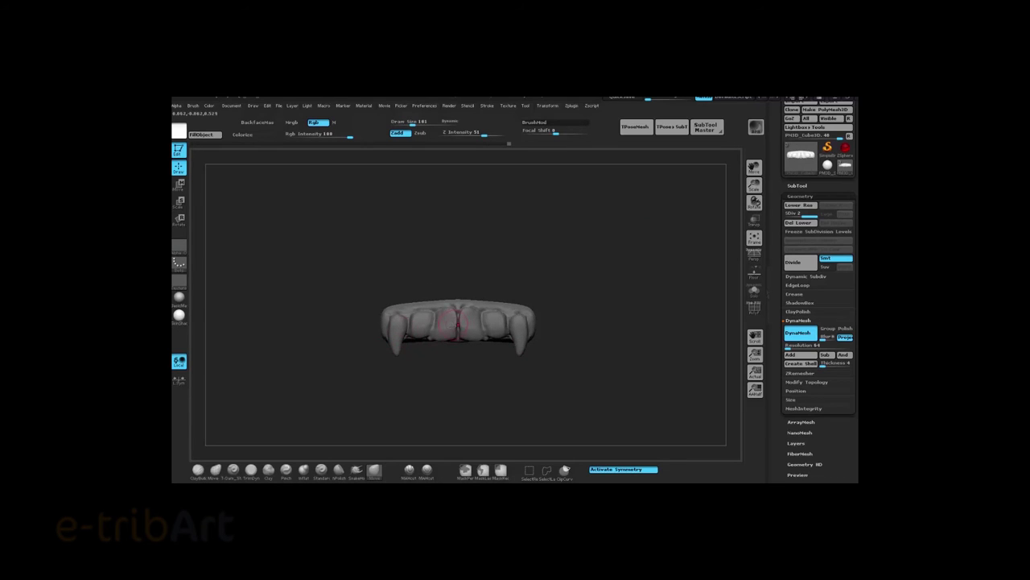
key("bracketleft")
key("bracketleft")
key("bracketleft")
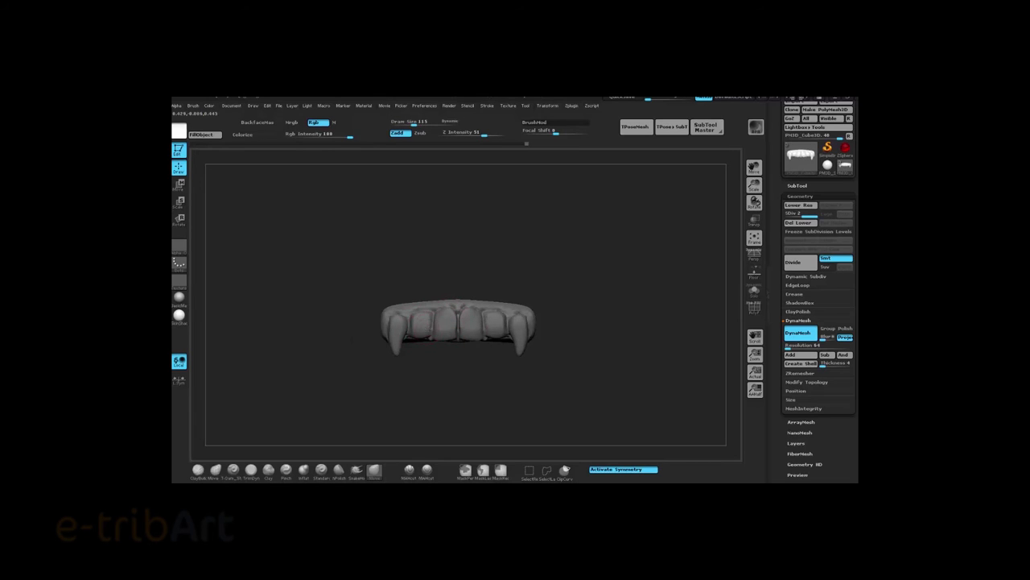
key("space")
left_click_drag(582, 248, 611, 241)
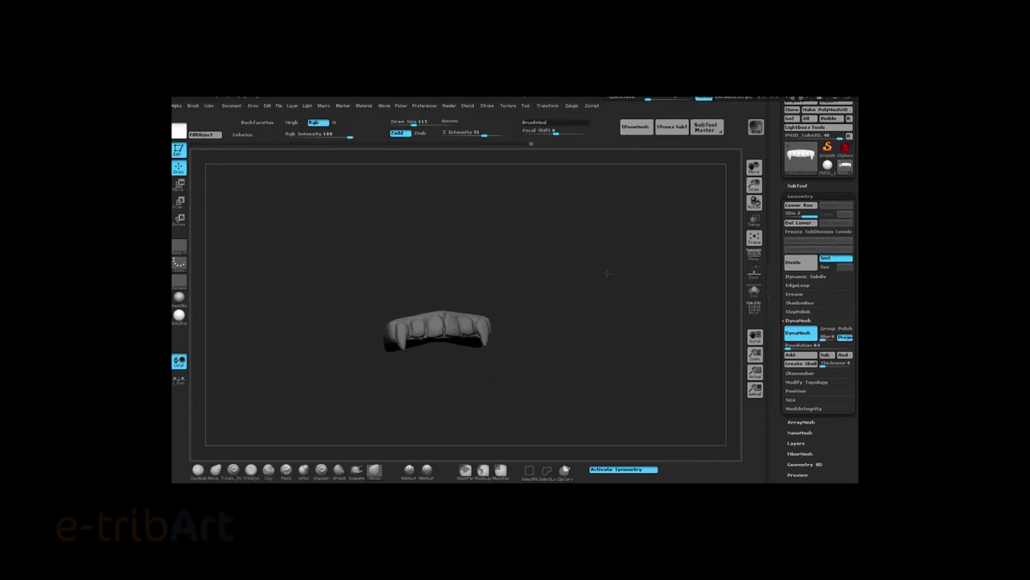
left_click(797, 186)
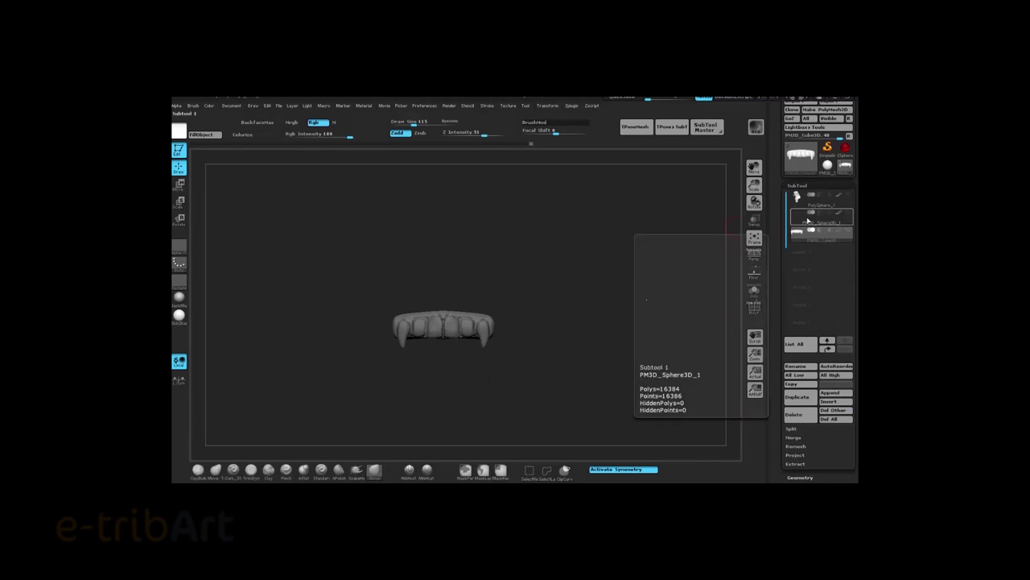
- Show the bust again, then move and scale the teeth to fit inside the mouth
left_click(754, 238)
left_click_drag(672, 284, 577, 309)
key("w")
mouse_move(426, 329)
left_mouse_down()
mouse_move(328, 337)
mouse_move(370, 270)
left_mouse_up()
left_click_drag(580, 266, 484, 392)
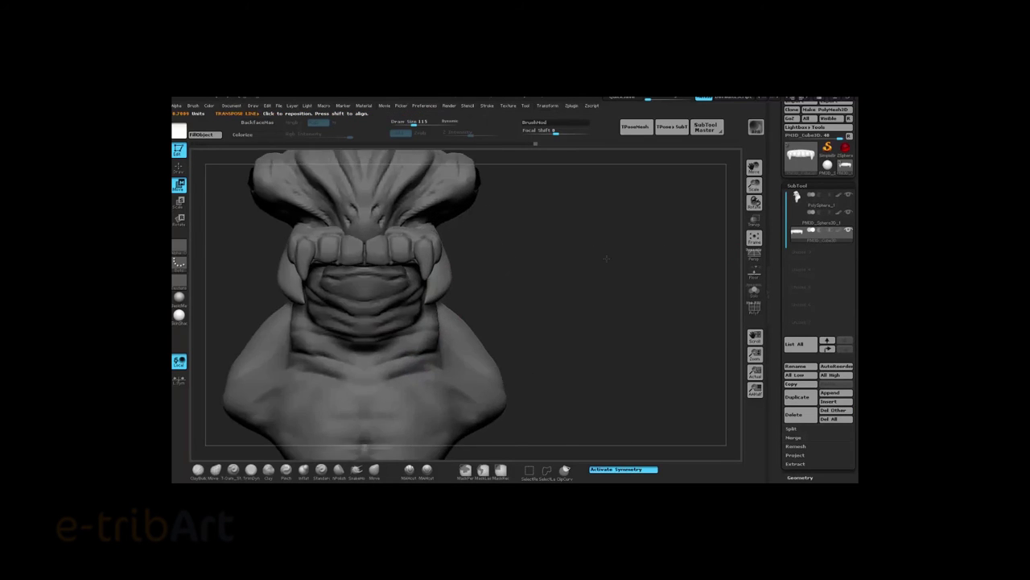
mouse_move(441, 309)
left_mouse_down("shift")
mouse_move(687, 309)
mouse_move(660, 309)
left_mouse_up("shift")
key("e")
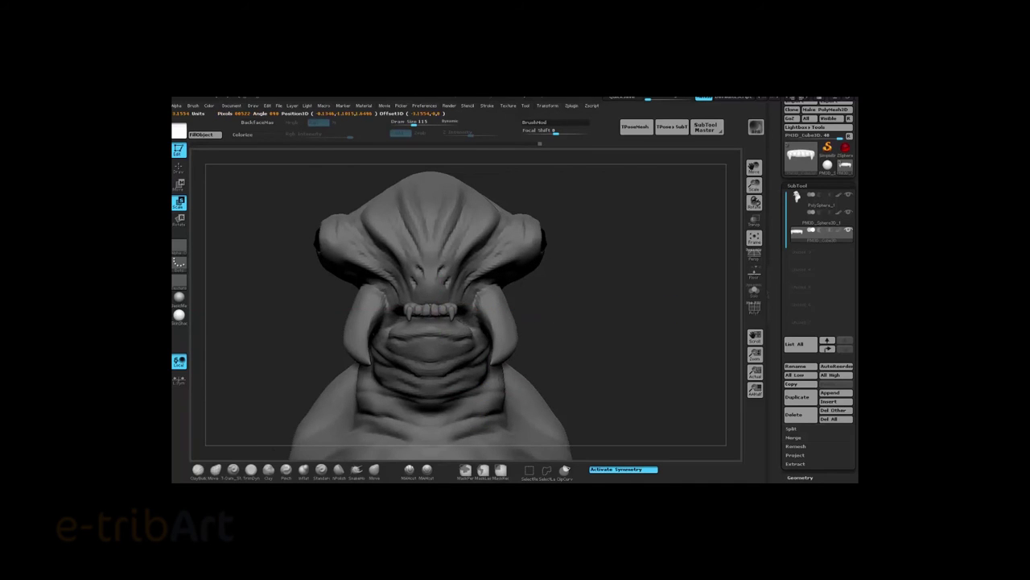
left_click_drag(611, 370, 451, 370, "shift")
left_click_drag(437, 306, 206, 306)
- Fine-tune the teeth placement from front and side views, then zoom in on the face
key("w")
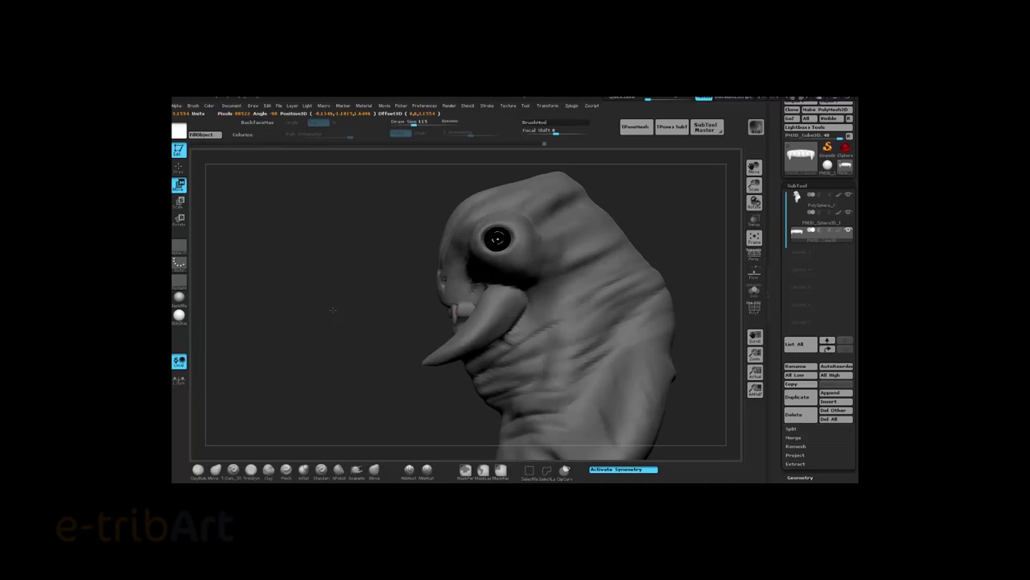
mouse_move(330, 313)
left_mouse_down("shift")
mouse_move(527, 313)
mouse_move(671, 237)
left_mouse_up("shift")
key("q")
key("space")
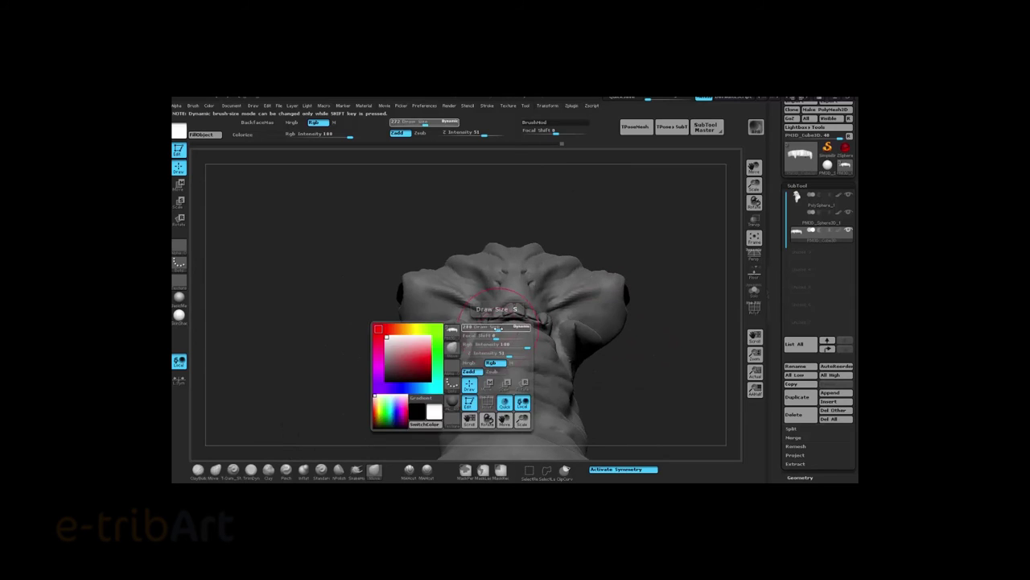
key("space")
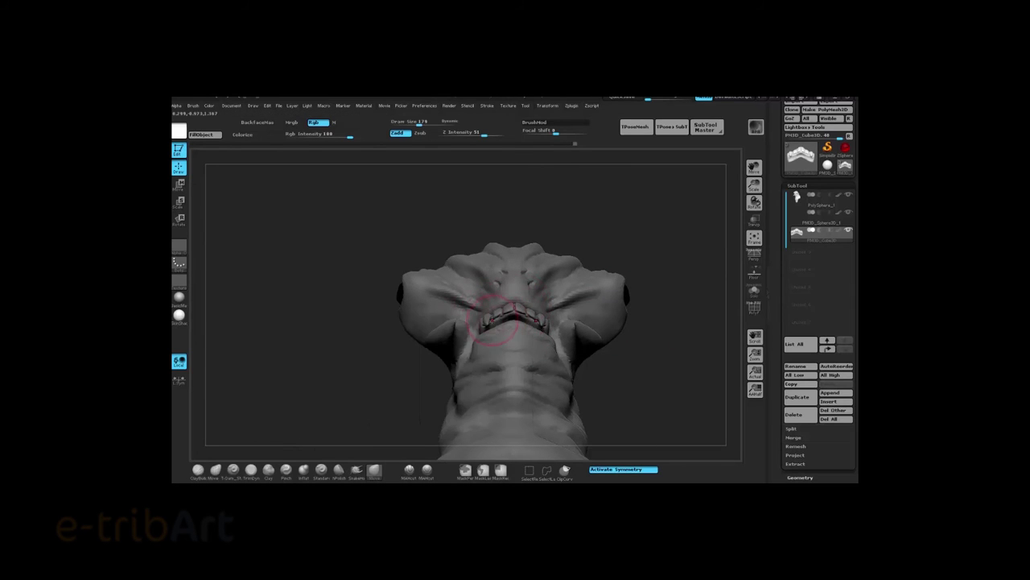
mouse_move(513, 314)
left_mouse_down()
mouse_move(580, 306)
mouse_move(644, 270)
mouse_move(637, 287)
left_mouse_up()
key("w")
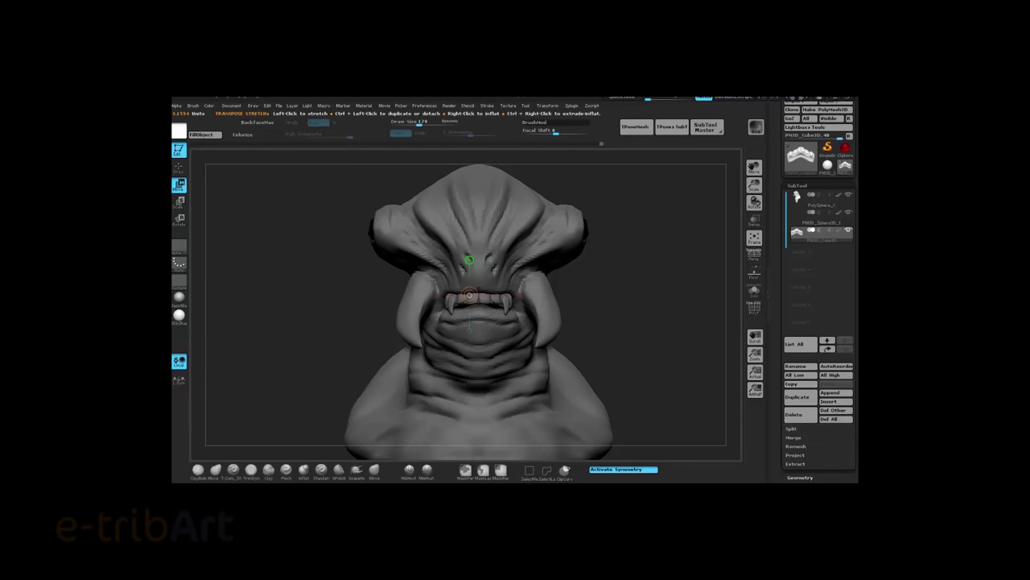
left_click(488, 184)
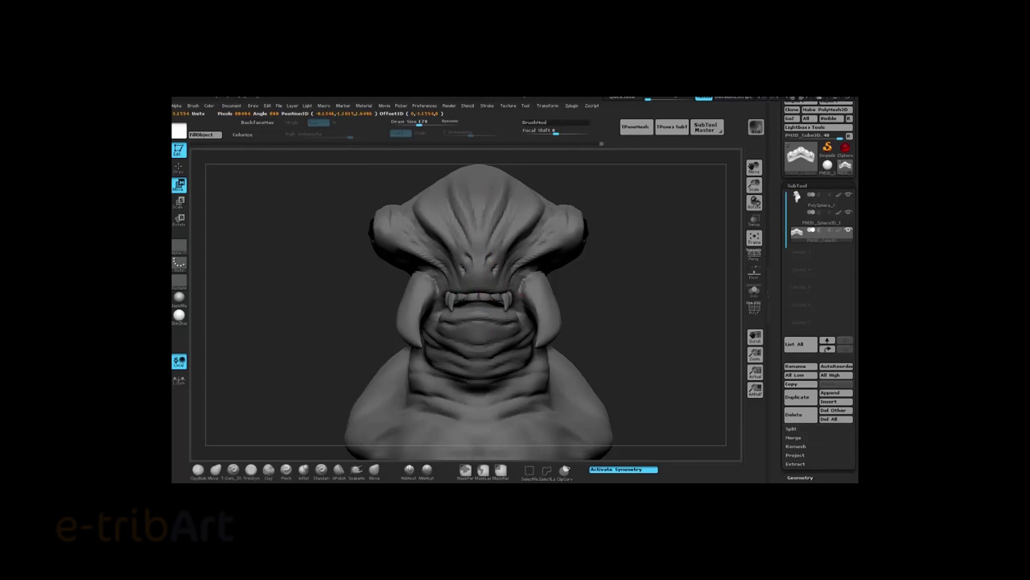
left_click_drag(488, 183, 488, 185)
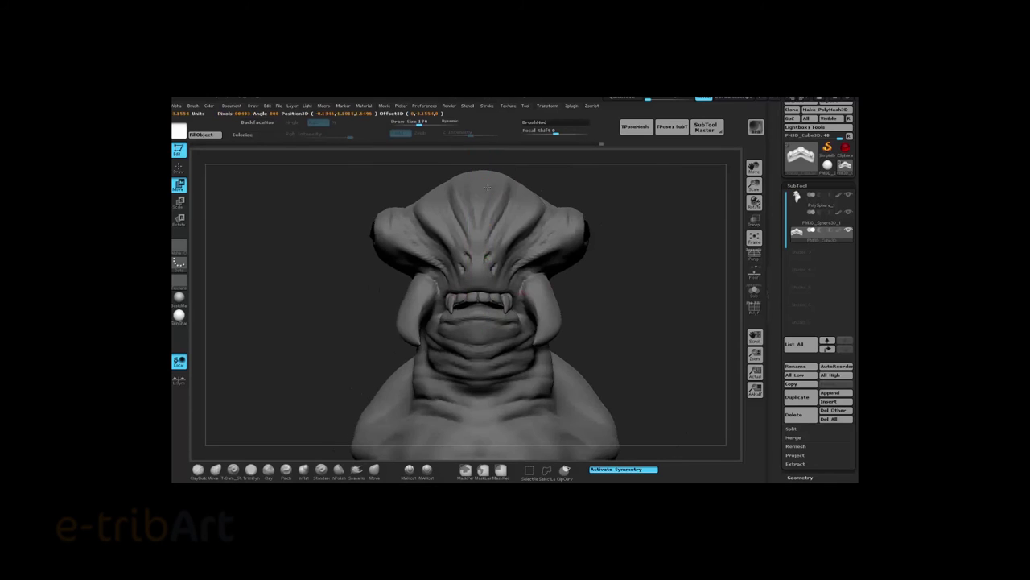
key("q")
left_click_drag(635, 218, 632, 285, "alt")
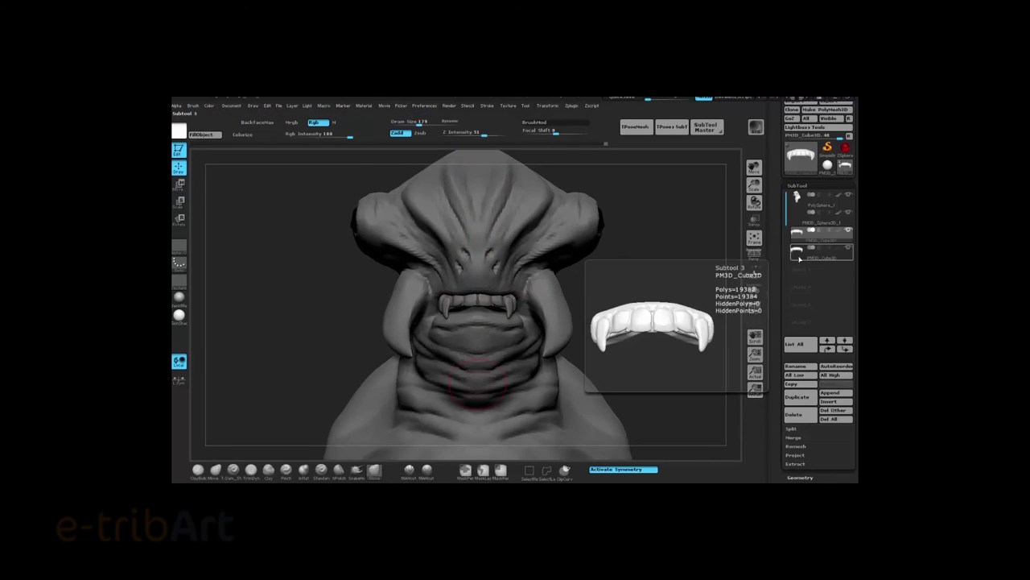
- Select the copied teeth subtool and line up a Transpose line on it
left_click(817, 248)
left_click_drag(266, 338, 354, 338)
key("w")
left_click_drag(457, 171, 457, 296)
left_click_drag(457, 186, 460, 302)
mouse_move(338, 282)
left_mouse_down("shift")
mouse_move(606, 271)
mouse_move(604, 262)
left_mouse_up("shift")
key("q")
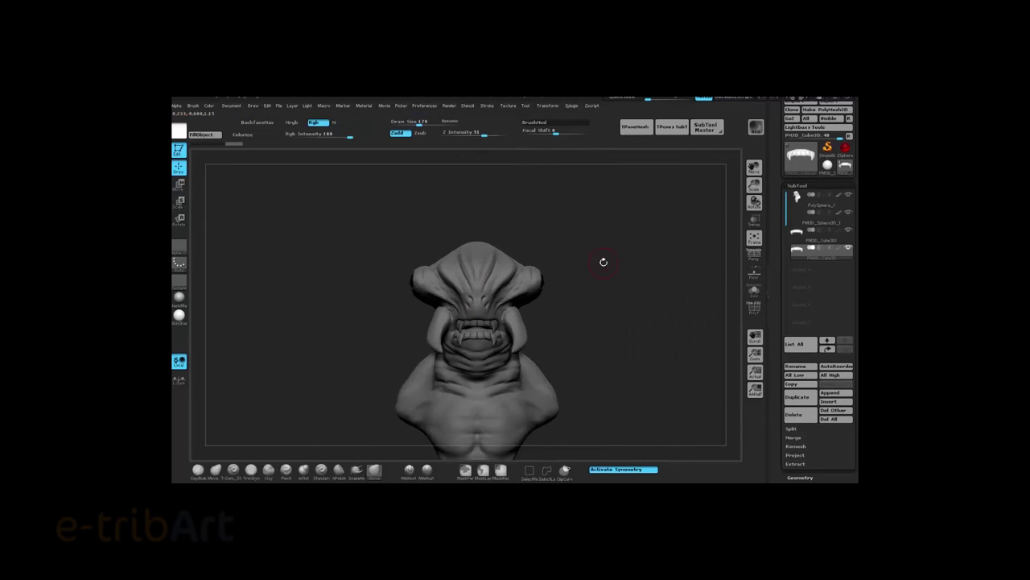
- Rotate the teeth copy 180° and move it down into the lower jaw
key("r")
left_click_drag(483, 189, 483, 322)
left_click(524, 200)
left_click_drag(504, 366, 529, 278)
key("ctrl+z")
key("w")
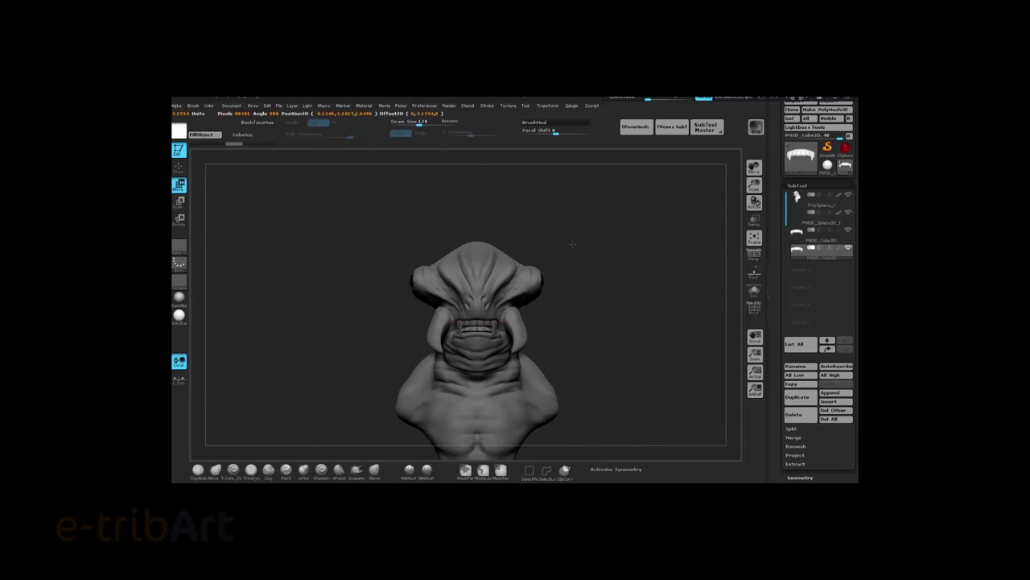
key("r")
left_click(507, 194)
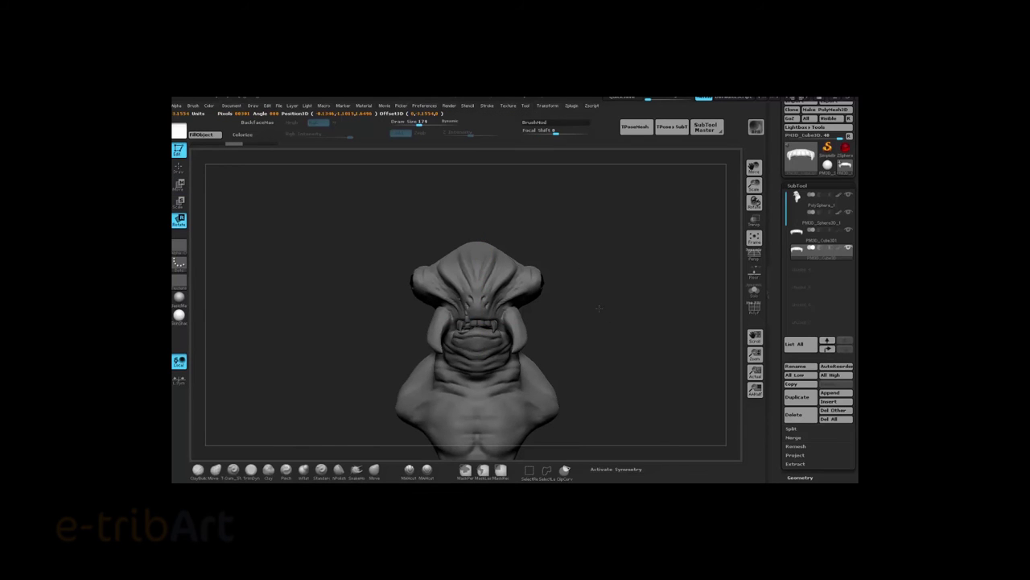
left_click_drag(481, 330, 485, 190)
key("w")
left_click_drag(482, 258, 482, 266)
key("r")
key("ctrl+z")
key("ctrl+z")
key("ctrl+z")
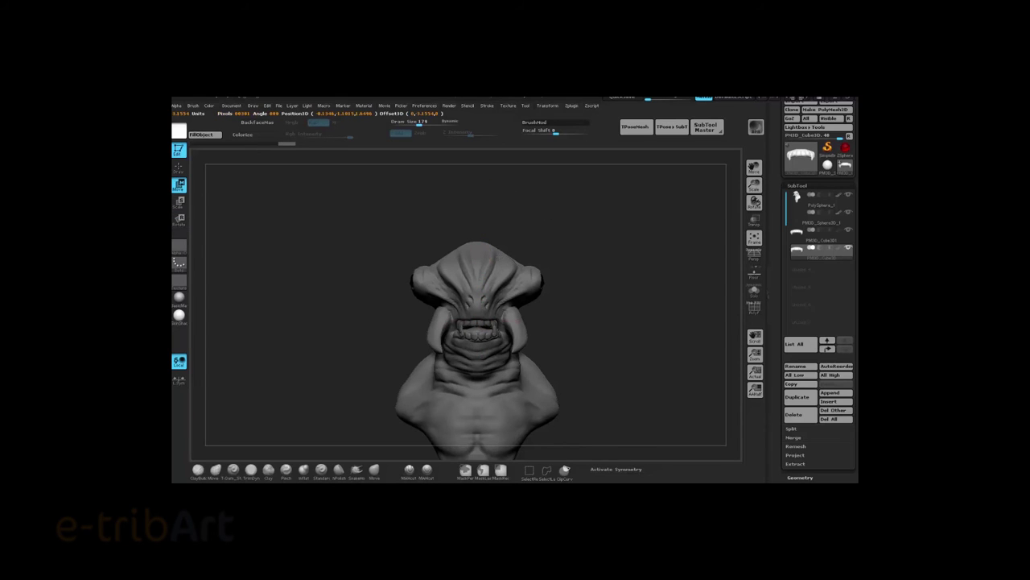
- Check both teeth rows, turn on X symmetry, and select the head PolySphere_1
mouse_move(626, 252)
left_mouse_down()
mouse_move(440, 347)
mouse_move(358, 264)
left_mouse_up()
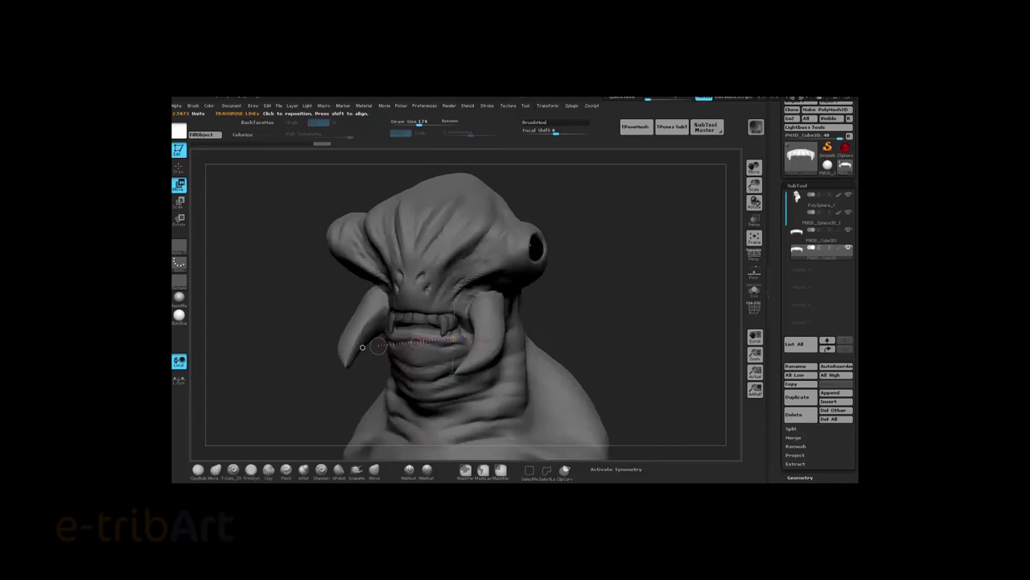
left_click_drag(362, 338, 576, 338)
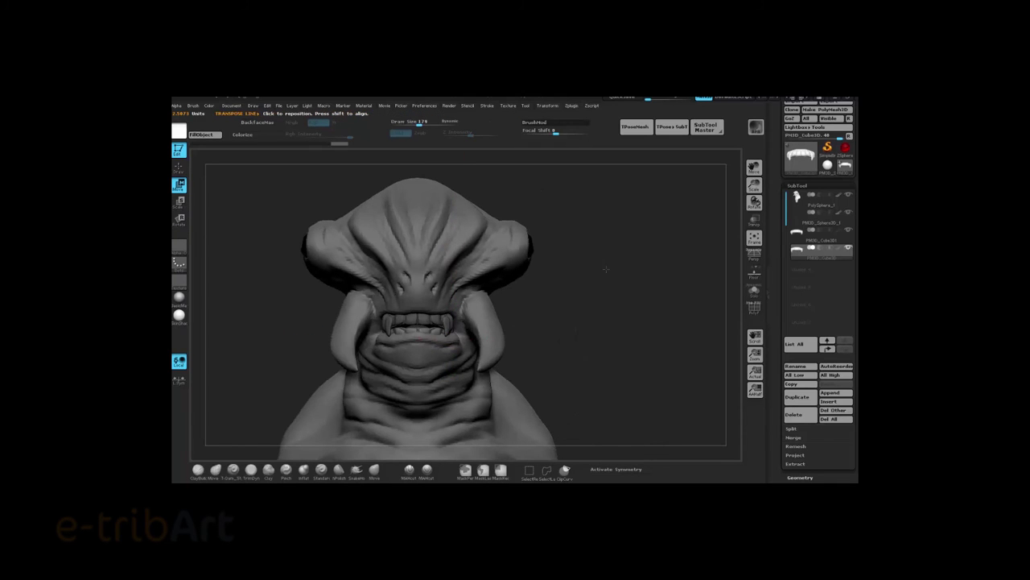
left_click_drag(603, 271, 613, 274, "alt")
key("q")
key("x")
key("space")
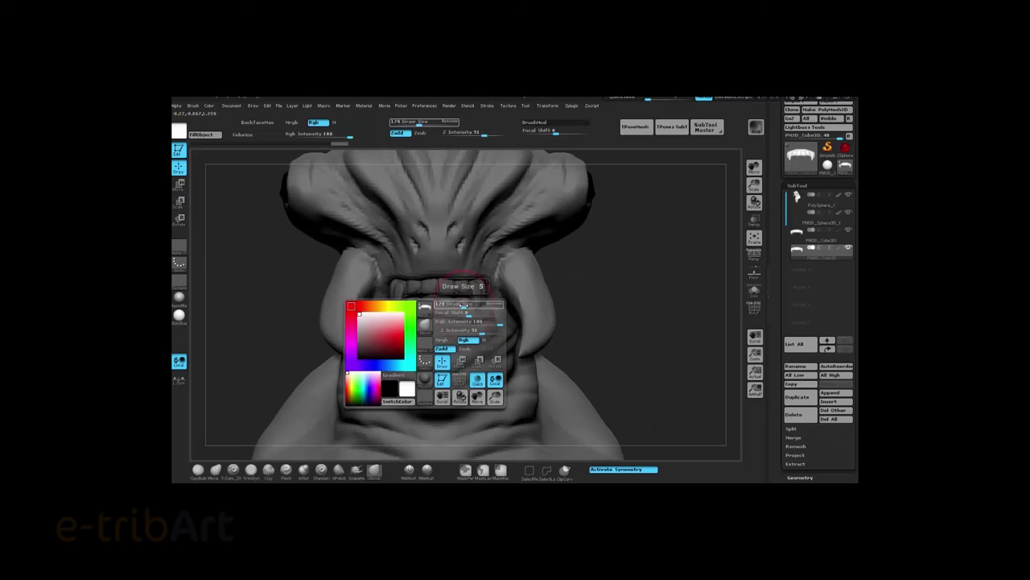
mouse_move(414, 300)
left_mouse_down()
mouse_move(499, 298)
mouse_move(569, 279)
mouse_move(475, 302)
mouse_move(674, 242)
mouse_move(471, 316)
left_mouse_up()
key("space")
left_click(674, 242, "alt")
key("space")
left_click_drag(611, 271, 417, 287)
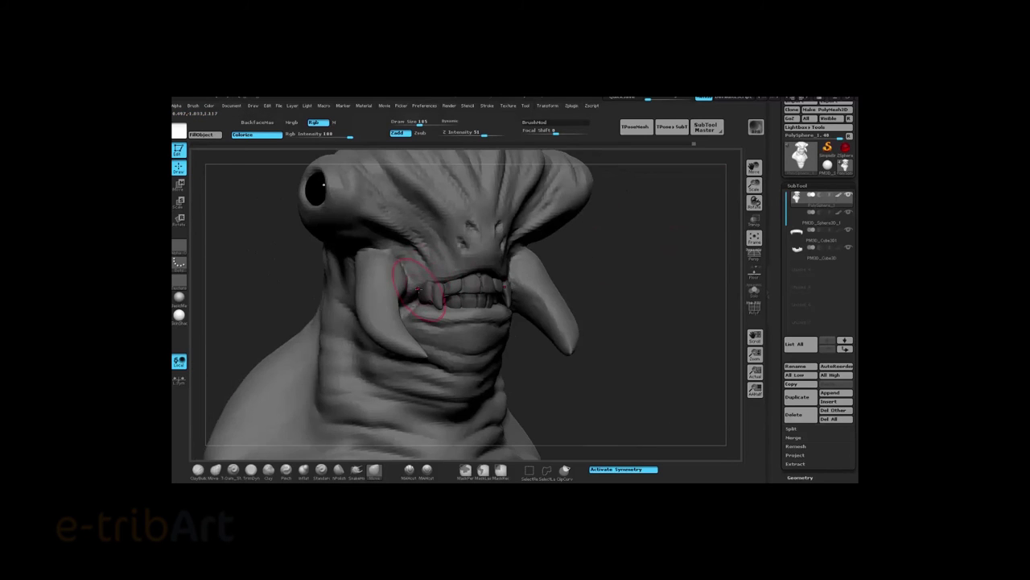
- Orbit around the mouth to inspect the lips, teeth and tusks from several angles
left_click_drag(633, 247, 420, 280)
mouse_move(663, 252)
left_mouse_down()
mouse_move(528, 304)
mouse_move(494, 305)
left_mouse_up()
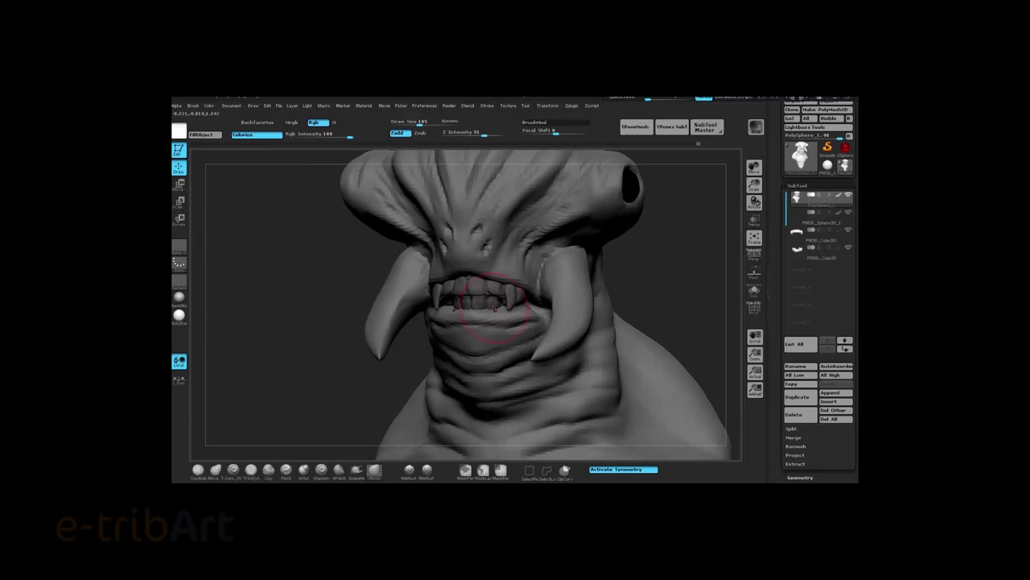
left_click_drag(650, 272, 487, 318)
left_click_drag(579, 306, 439, 306)
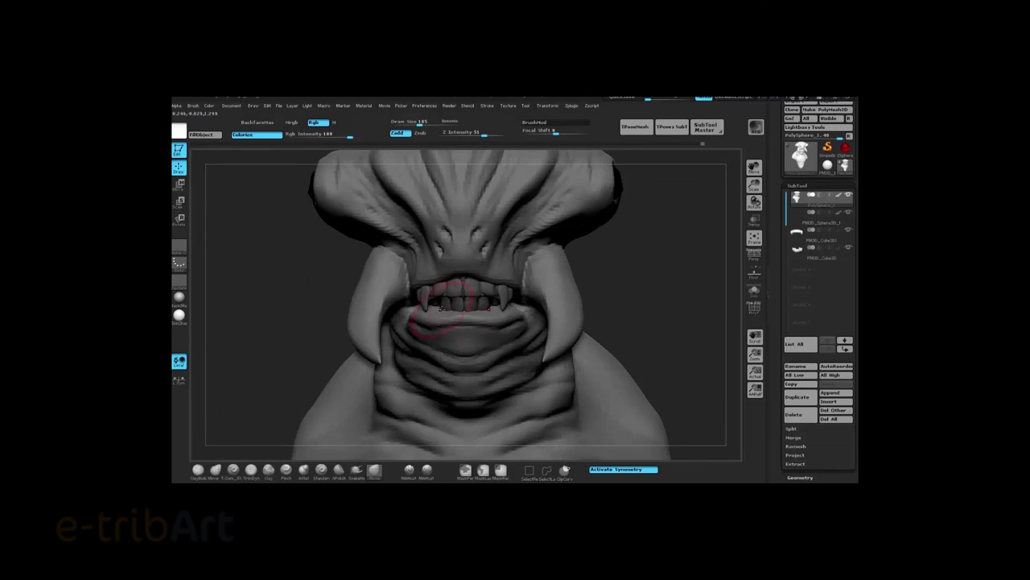
mouse_move(657, 265)
left_mouse_down()
mouse_move(515, 270)
mouse_move(450, 290)
left_mouse_up()
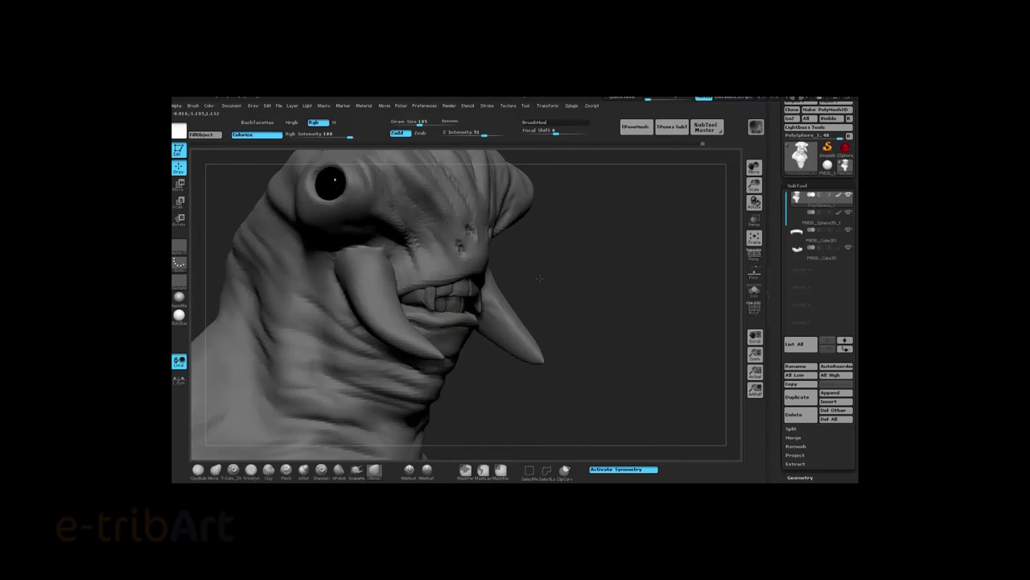
left_click_drag(579, 306, 420, 314)
mouse_move(626, 264)
left_mouse_down()
mouse_move(644, 244)
mouse_move(484, 306)
left_mouse_up()
key("space")
mouse_move(654, 263)
left_mouse_down()
mouse_move(660, 285)
mouse_move(489, 299)
left_mouse_up()
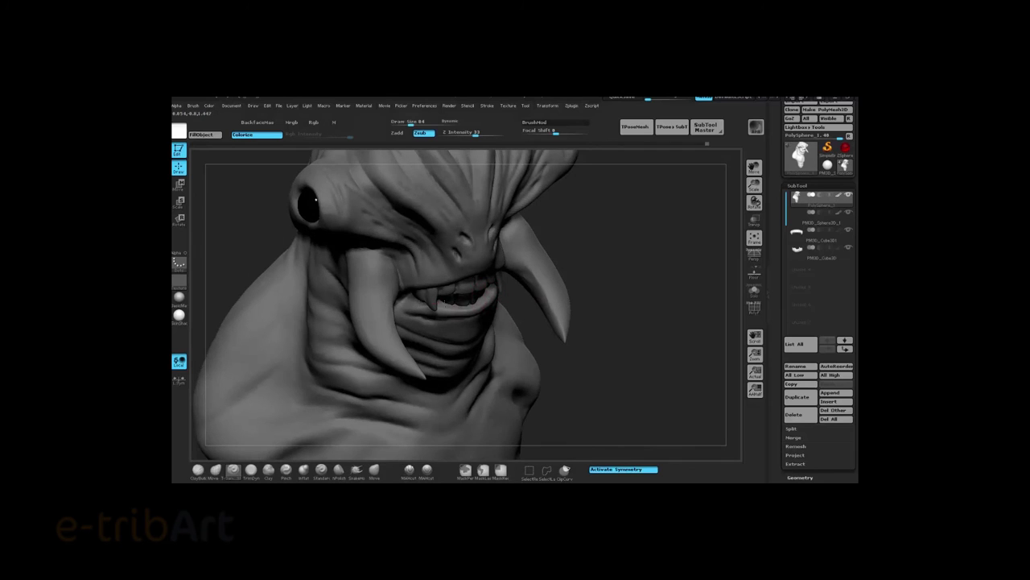
key("bracketleft")
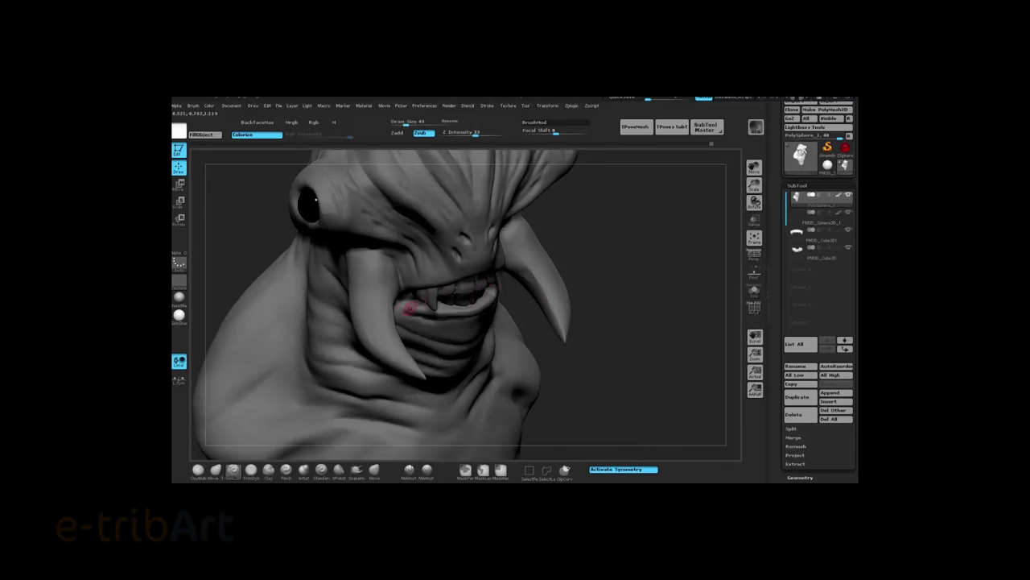
- Rotate the bust to an exact front view and switch to Scale mode
mouse_move(658, 274)
left_mouse_down()
mouse_move(483, 303)
mouse_move(553, 266)
left_mouse_up()
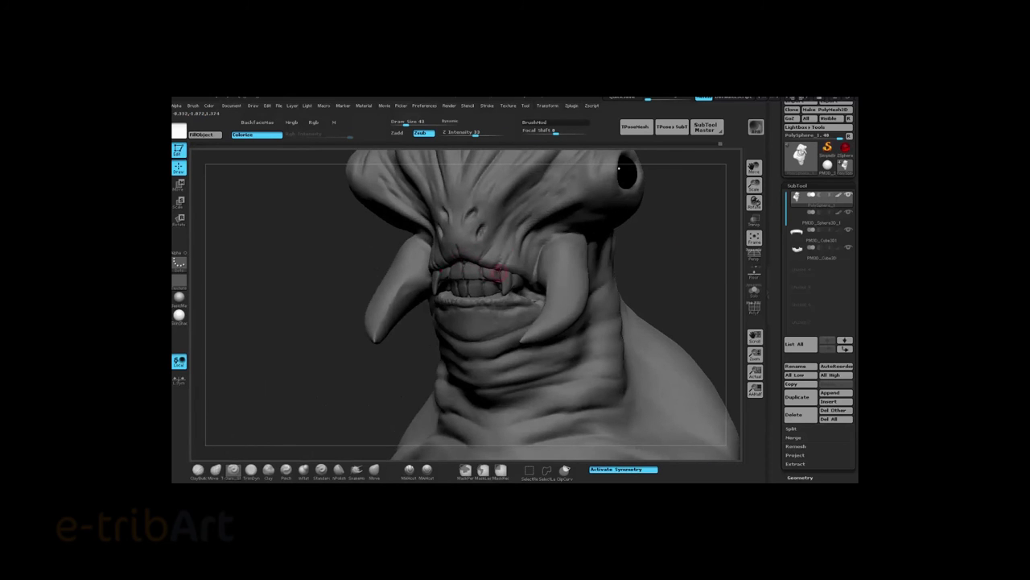
left_click_drag(532, 237, 489, 256)
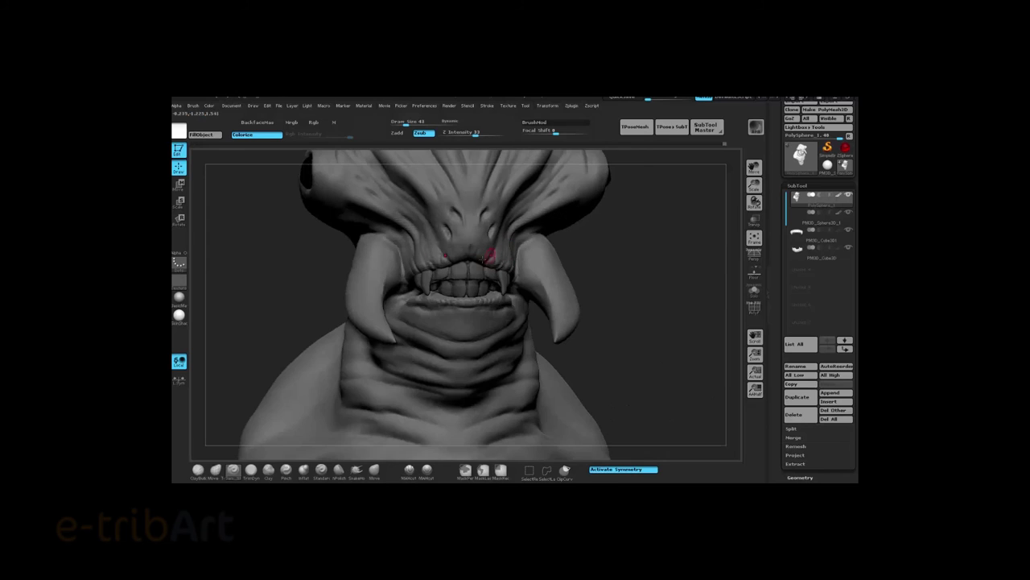
left_click_drag(596, 216, 483, 211)
left_click_drag(622, 239, 510, 229)
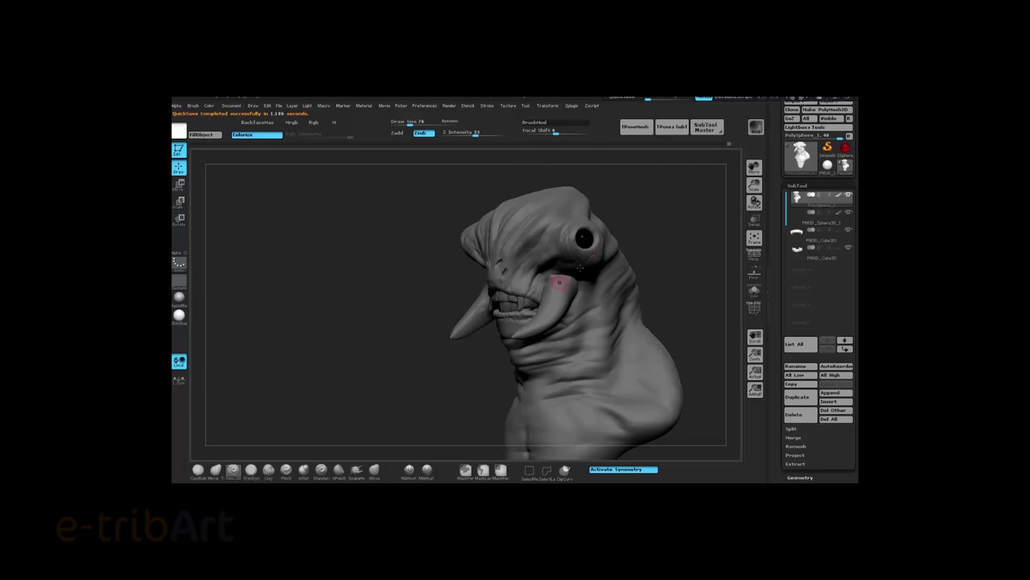
mouse_move(673, 241)
left_mouse_down("shift")
mouse_move(549, 293)
mouse_move(552, 302)
left_mouse_up("shift")
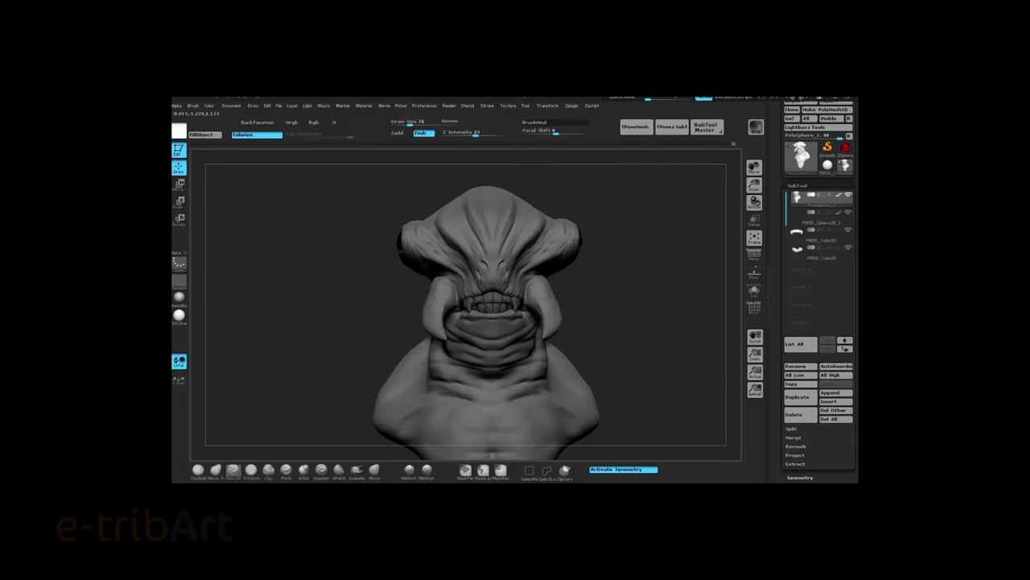
left_click_drag(618, 287, 617, 272)
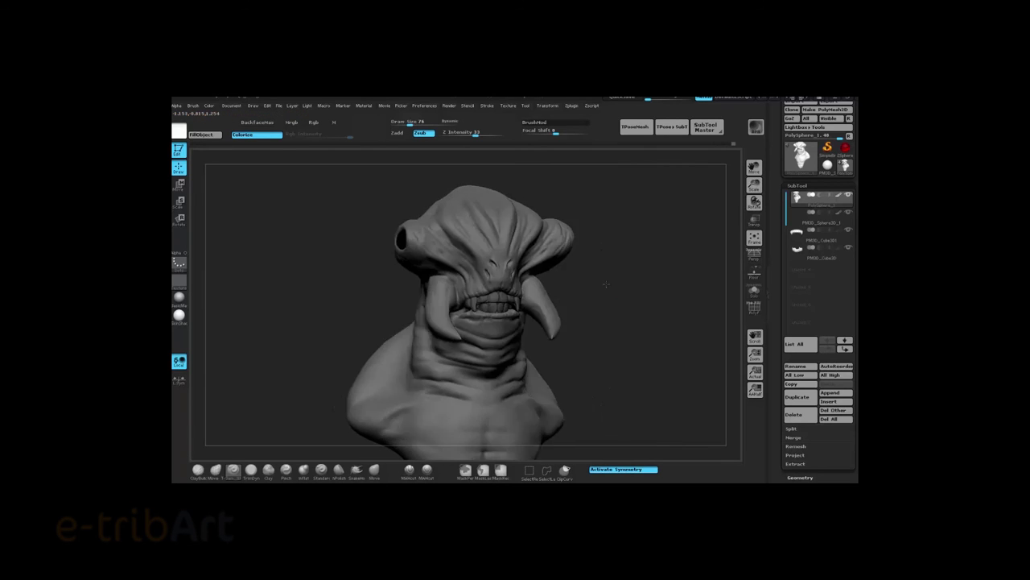
key("e")
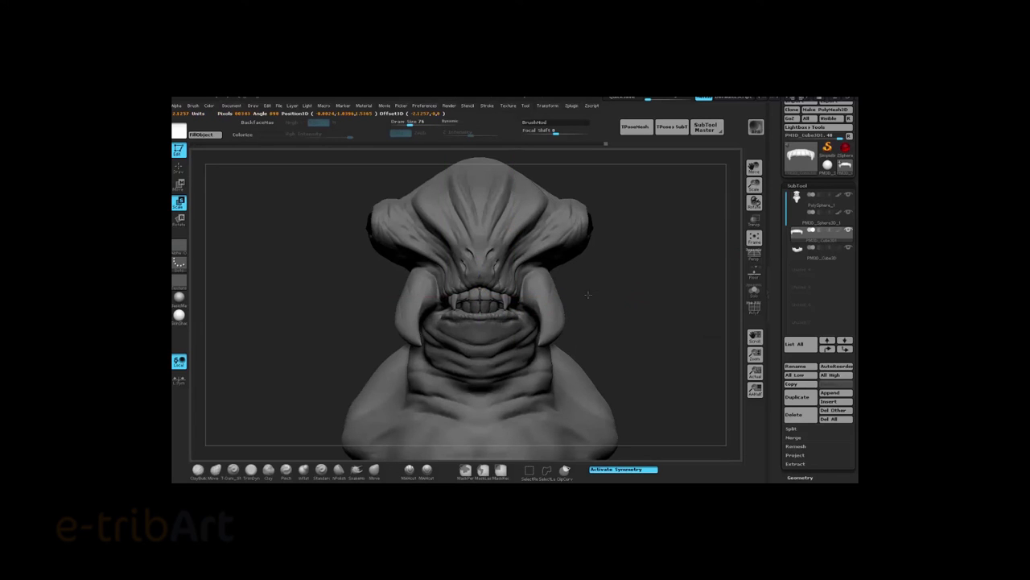
- Select the lower teeth, scale them up across the mouth, and refit the bust in view
key("w")
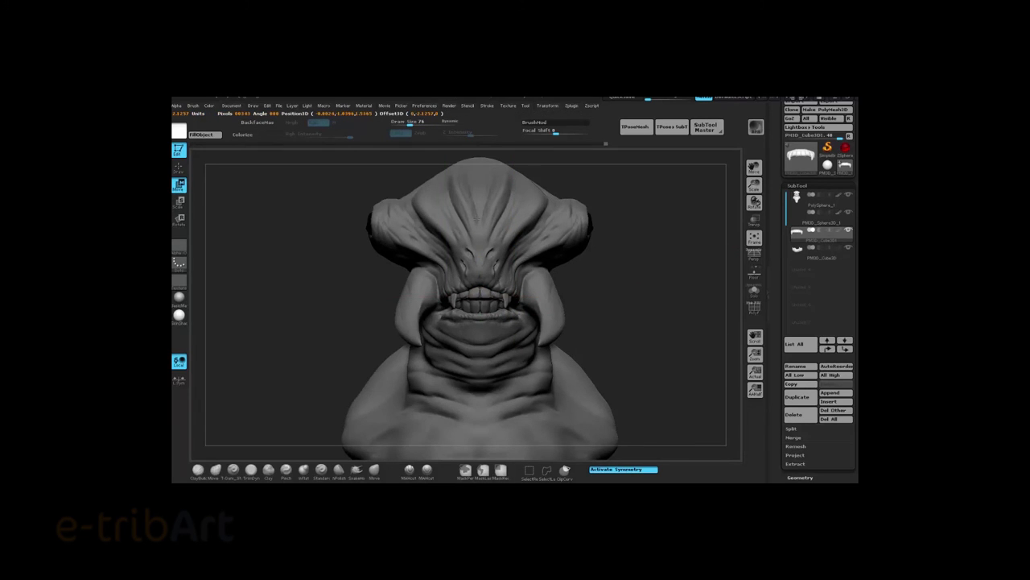
left_click(515, 310, "alt")
key("e")
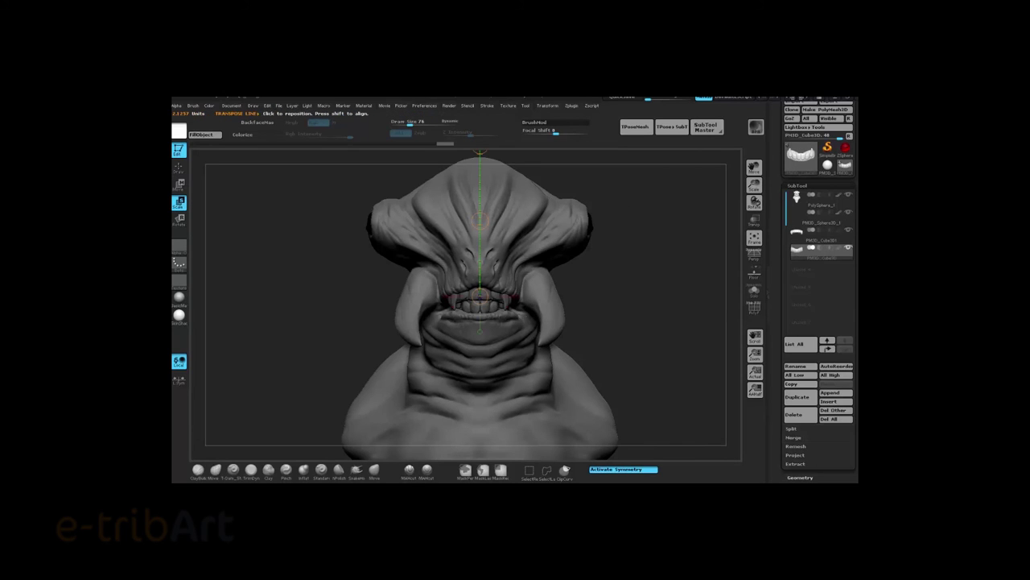
left_click_drag(519, 309, 639, 306)
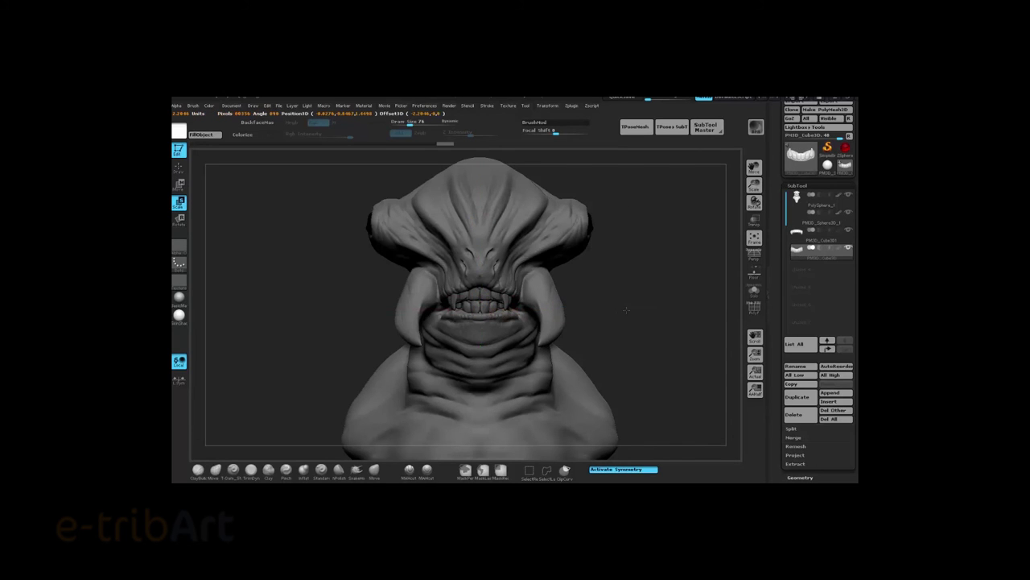
key("w")
key("f")
left_click_drag(632, 233, 563, 242)
- Reselect the head and, with a larger brush, push the bust's mass broader
key("q")
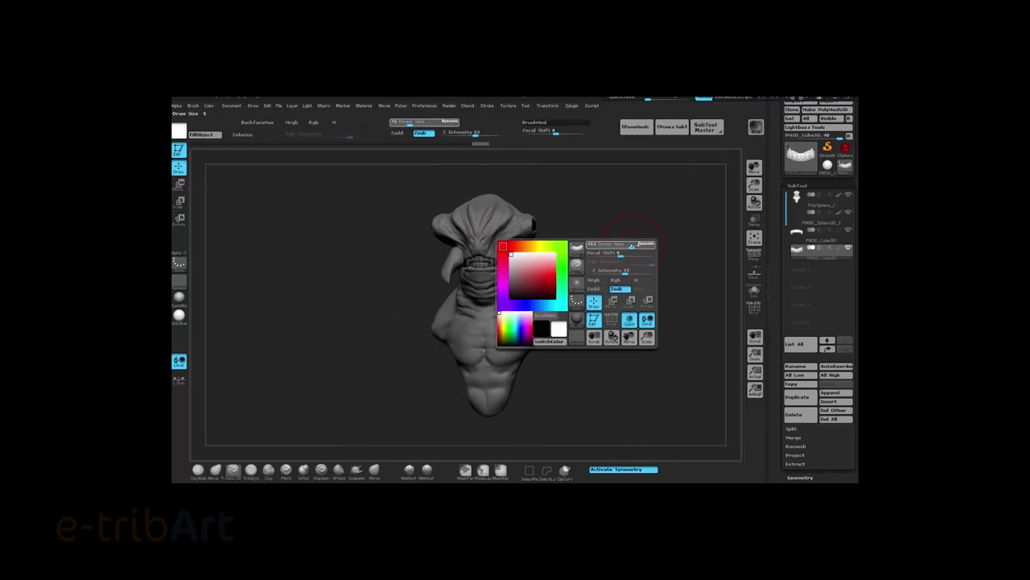
left_click(617, 236, "alt")
key("s")
mouse_move(531, 338)
left_mouse_down()
mouse_move(513, 355)
mouse_move(647, 338)
mouse_move(631, 314)
mouse_move(654, 318)
mouse_move(651, 333)
mouse_move(630, 332)
left_mouse_up()
key("space")
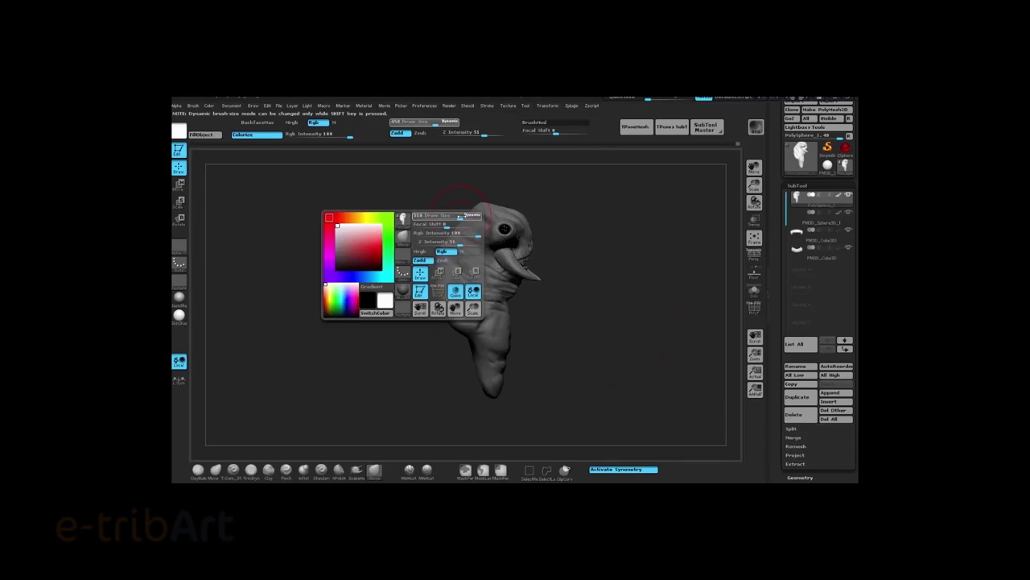
mouse_move(462, 221)
left_mouse_down()
mouse_move(470, 250)
mouse_move(462, 241)
mouse_move(475, 218)
mouse_move(491, 225)
mouse_move(488, 358)
left_mouse_up()
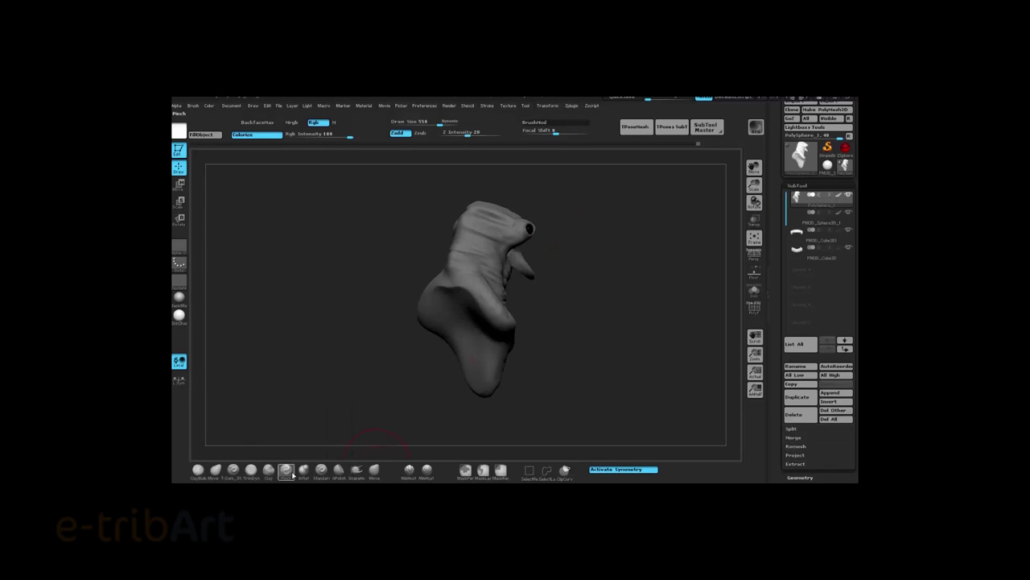
- Turn on perspective and pull the skull's rear back with a shaping brush
left_click(233, 469)
mouse_move(607, 258)
left_mouse_down()
mouse_move(435, 242)
mouse_move(405, 227)
mouse_move(462, 217)
mouse_move(473, 193)
mouse_move(453, 229)
mouse_move(588, 223)
mouse_move(472, 242)
mouse_move(634, 277)
mouse_move(678, 258)
mouse_move(611, 267)
mouse_move(620, 263)
left_mouse_up()
key("p")
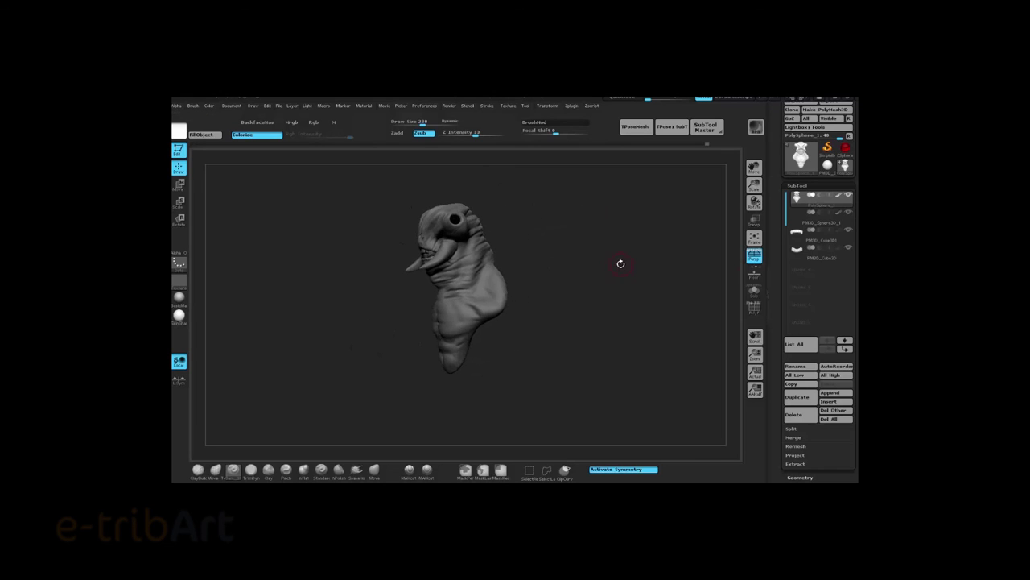
left_click(375, 472)
key("space")
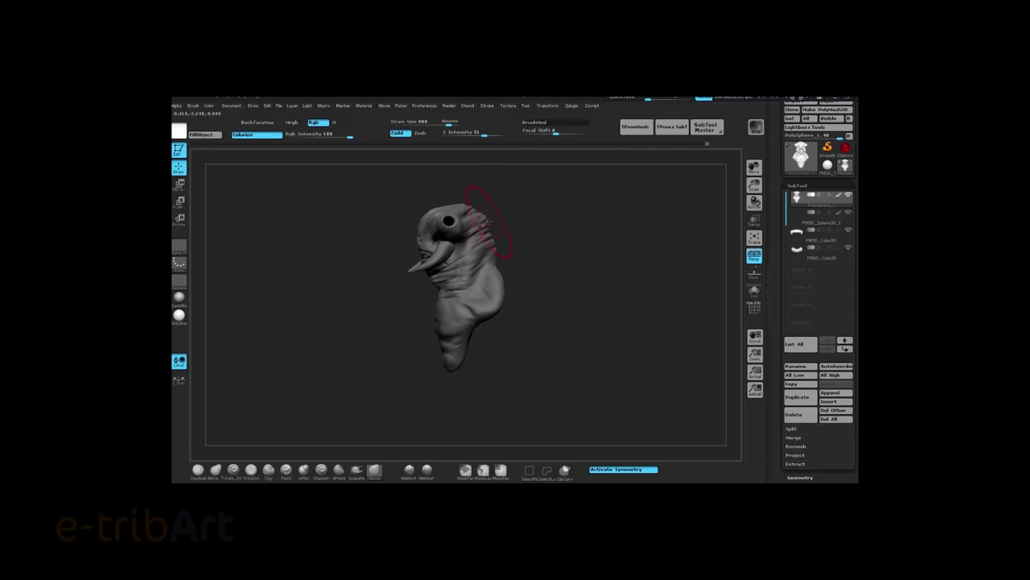
mouse_move(556, 235)
left_mouse_down()
mouse_move(536, 232)
mouse_move(593, 231)
mouse_move(575, 230)
left_mouse_up()
mouse_move(715, 244)
left_mouse_down()
mouse_move(727, 251)
mouse_move(653, 239)
mouse_move(635, 269)
mouse_move(618, 246)
mouse_move(596, 257)
mouse_move(617, 258)
mouse_move(621, 291)
mouse_move(628, 241)
mouse_move(209, 287)
left_mouse_up()
key("space")
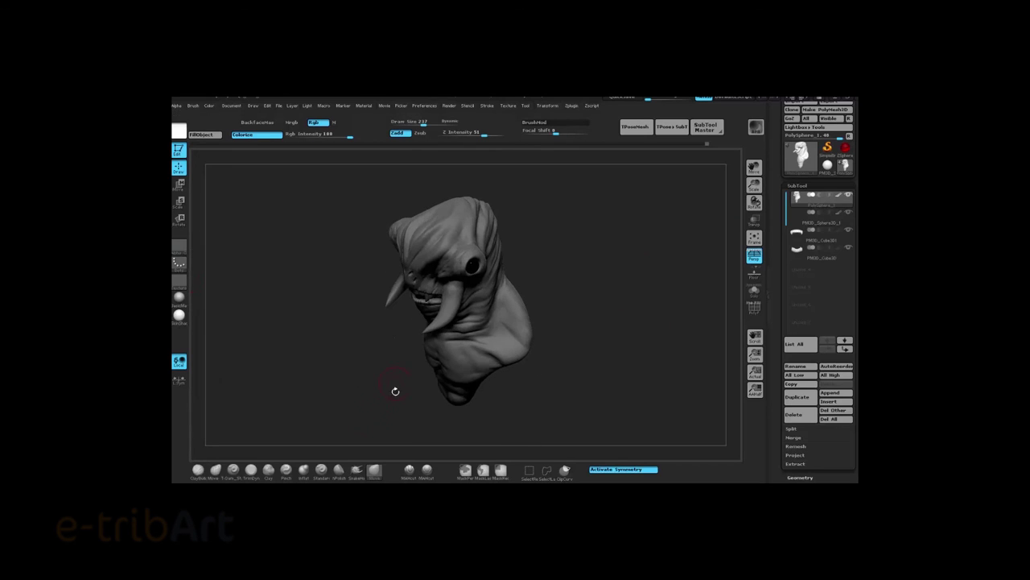
- Choose a speckled dot alpha for skin texture
left_click(180, 246)
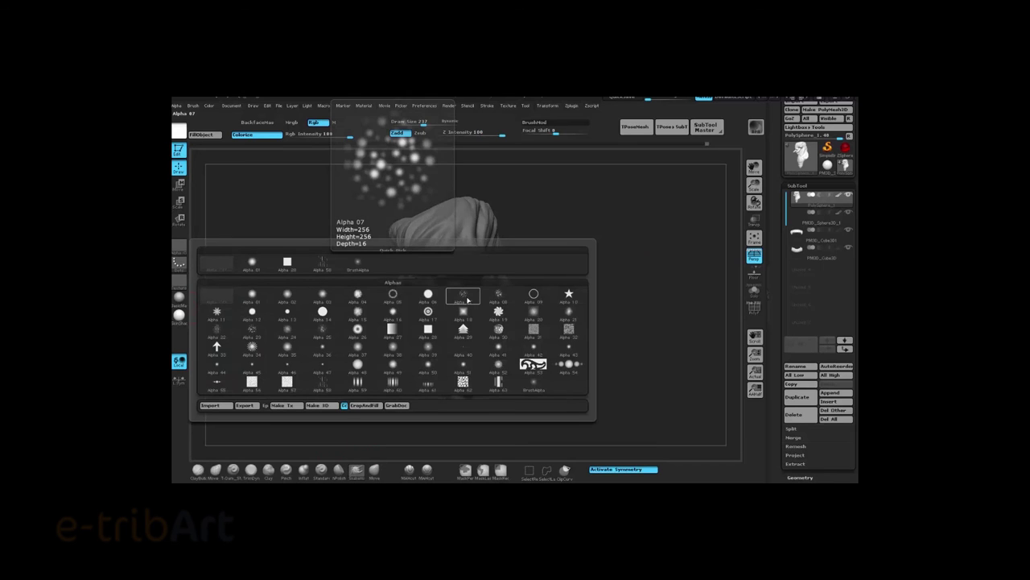
left_click(465, 295)
mouse_move(513, 321)
left_mouse_down()
mouse_move(601, 254)
mouse_move(592, 243)
mouse_move(492, 241)
left_mouse_up()
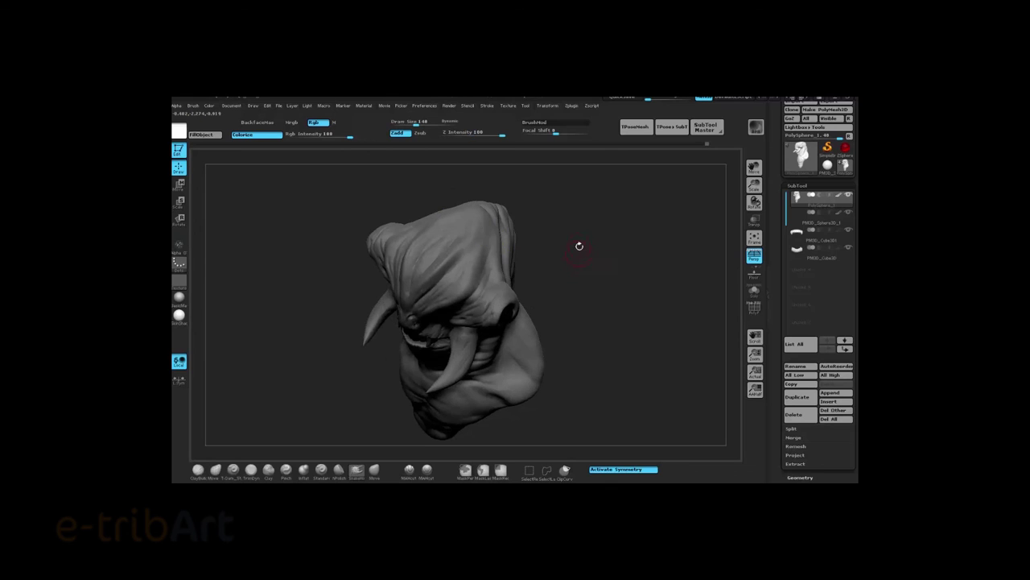
left_click(179, 248)
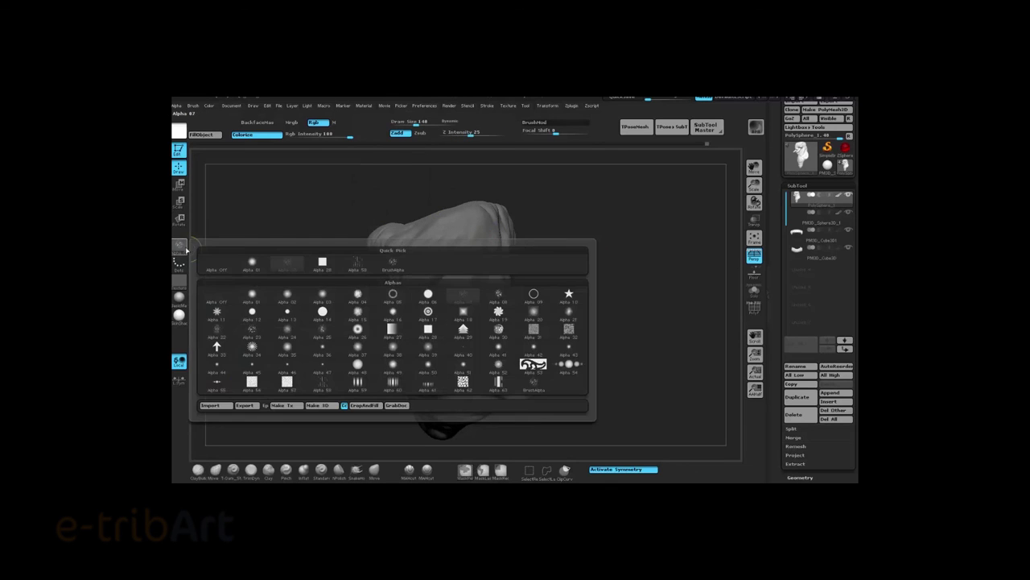
left_click(507, 295)
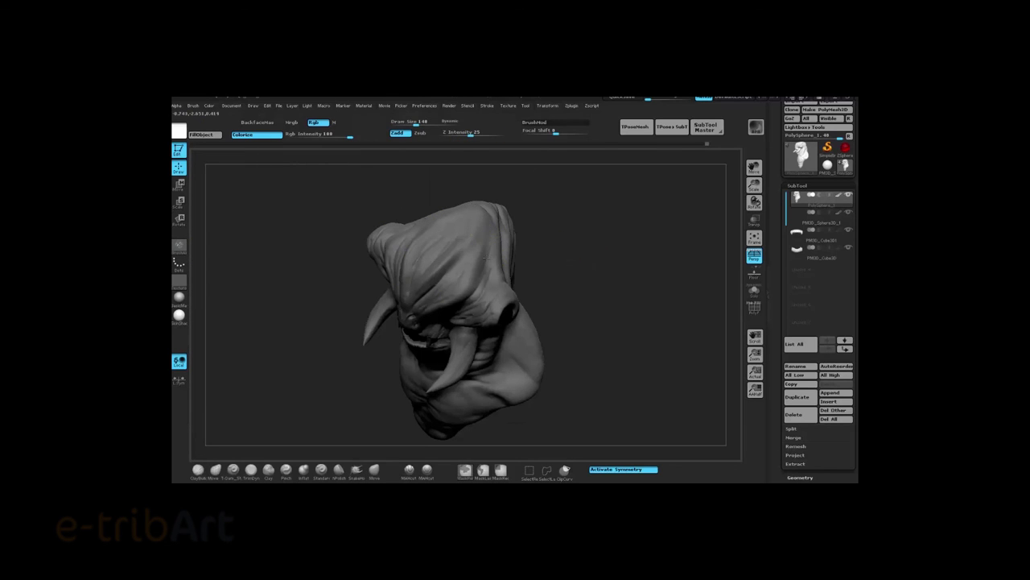
left_click_drag(486, 258, 481, 243)
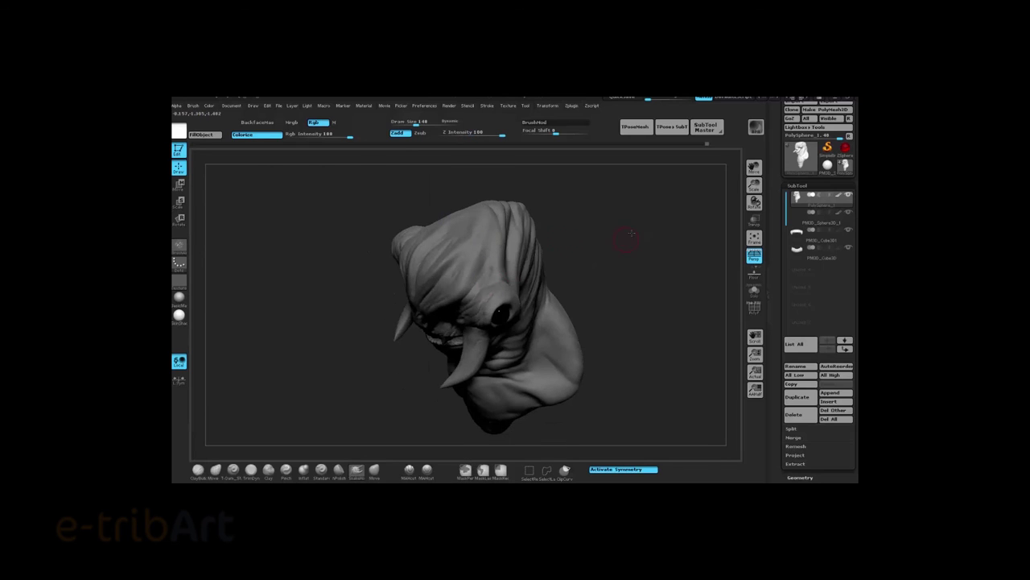
left_click_drag(631, 232, 652, 228)
- Divide the head mesh to SDiv 3 and set Z Intensity to 25
left_click(796, 185)
left_click(799, 196)
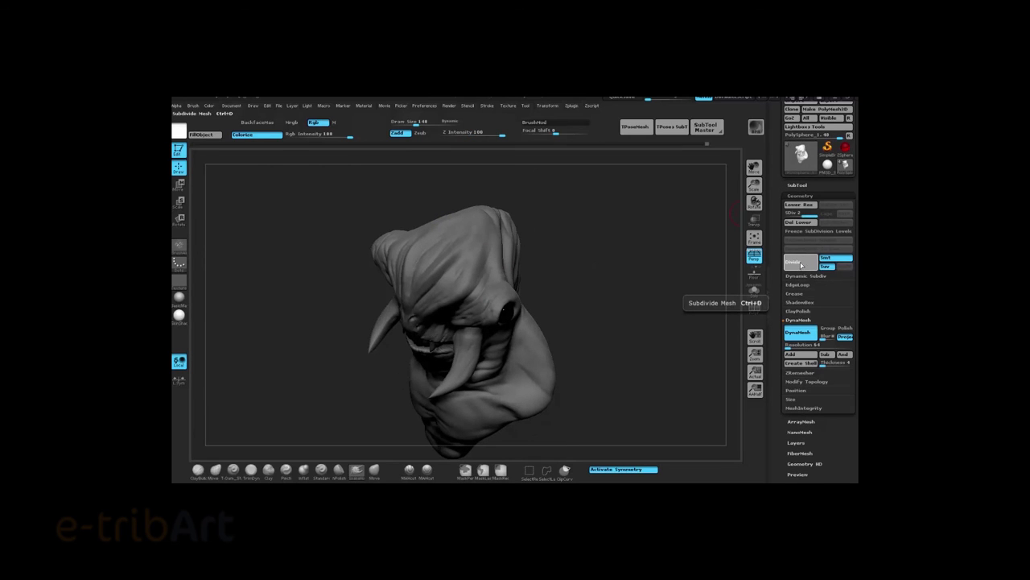
left_click_drag(692, 264, 483, 259)
- Frame the head and enlarge the brush to about 217
key("f")
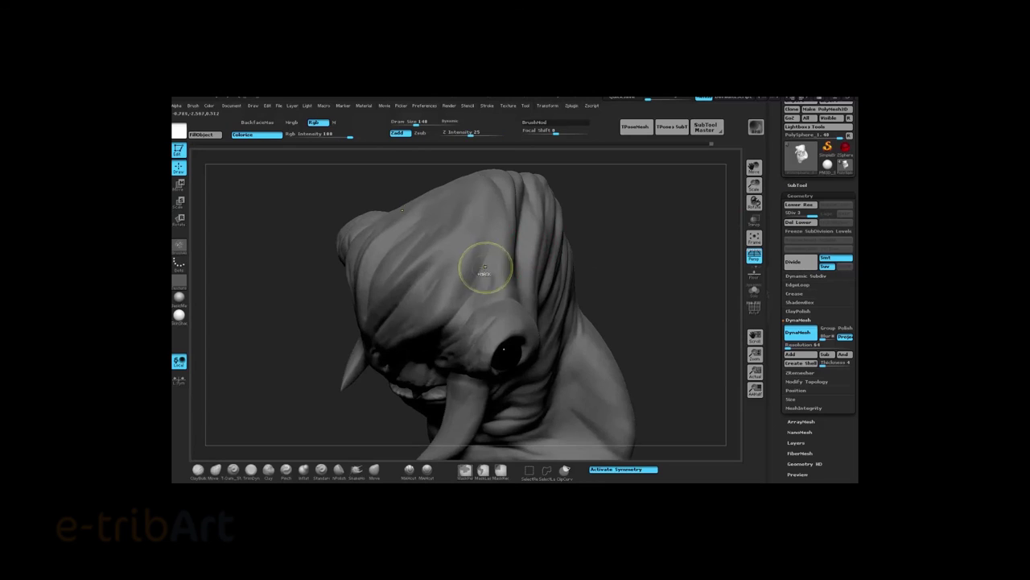
left_click_drag(632, 230, 496, 266)
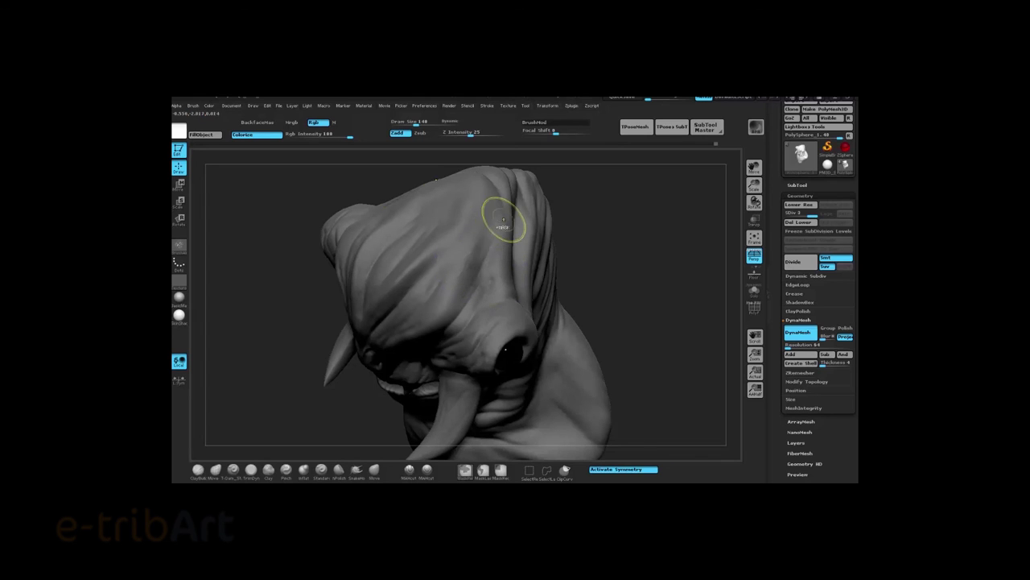
mouse_move(605, 253)
left_mouse_down()
mouse_move(628, 239)
mouse_move(617, 279)
left_mouse_up()
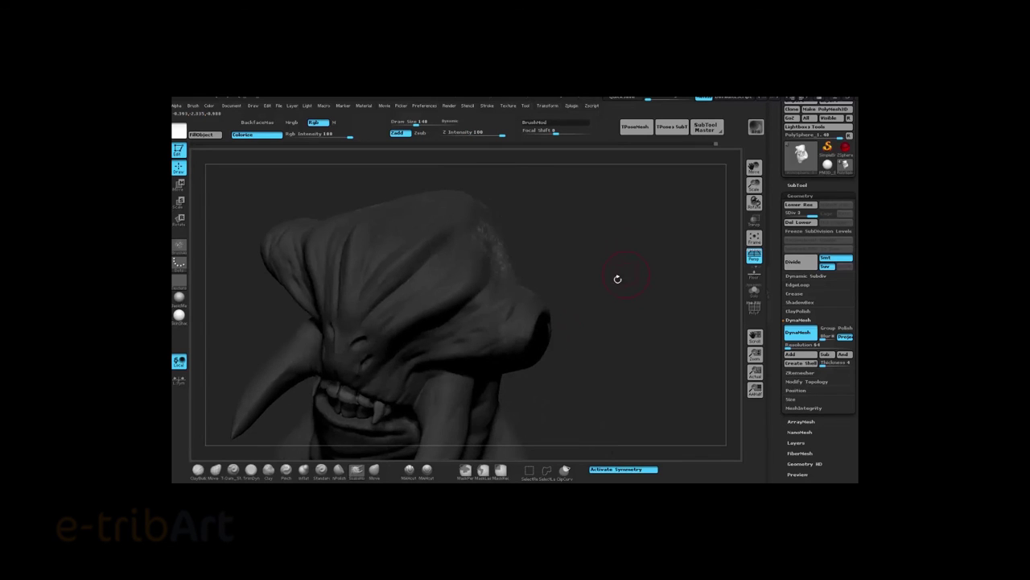
left_click_drag(564, 209, 669, 202)
mouse_move(612, 241)
left_mouse_down()
mouse_move(478, 240)
mouse_move(541, 247)
mouse_move(515, 233)
mouse_move(576, 205)
mouse_move(574, 234)
mouse_move(617, 237)
mouse_move(600, 263)
mouse_move(616, 262)
left_mouse_up()
- Set the stroke to FreeHand and stipple the dotted alpha texture across the forehead
key("space")
left_click(179, 263)
left_click(287, 280)
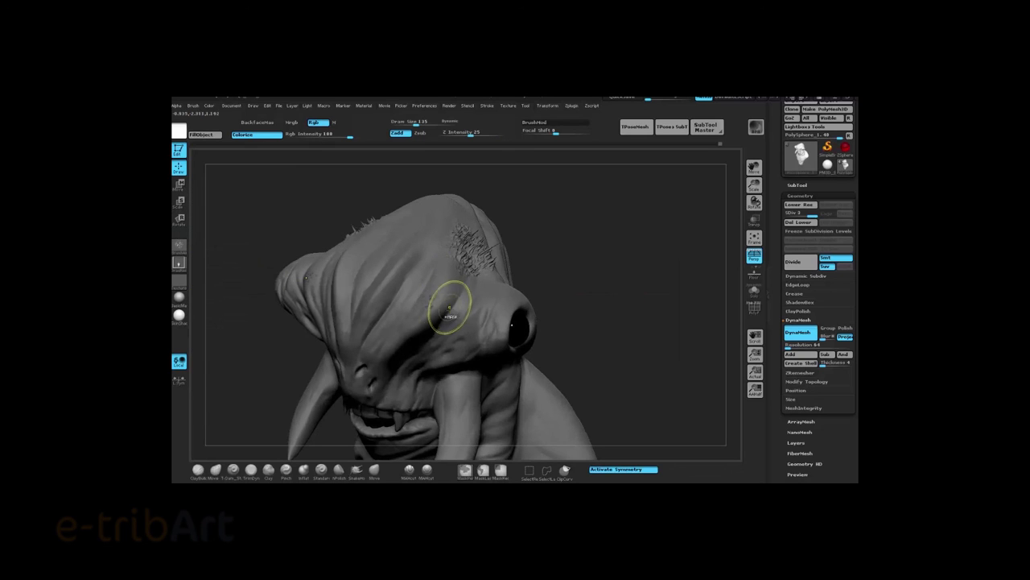
left_click_drag(358, 455, 460, 345)
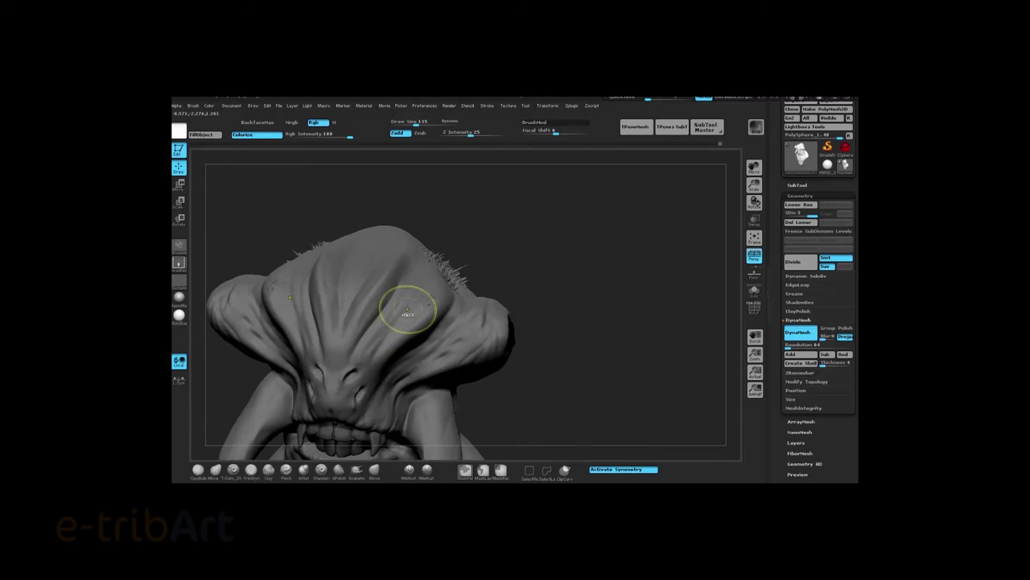
mouse_move(392, 319)
left_mouse_down()
mouse_move(369, 350)
mouse_move(405, 322)
left_mouse_up()
mouse_move(543, 253)
left_mouse_down()
mouse_move(490, 269)
mouse_move(529, 258)
mouse_move(531, 287)
mouse_move(463, 293)
left_mouse_up()
- Switch to the SnakeHook brush and return to a centred front view
key("b")
key("s")
key("h")
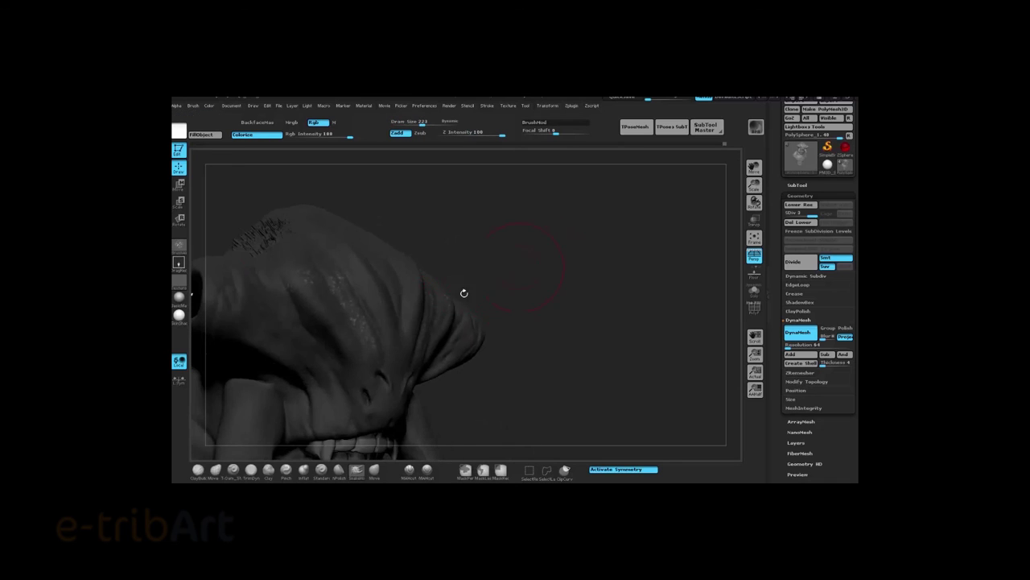
mouse_move(521, 332)
left_mouse_down()
mouse_move(501, 259)
mouse_move(587, 269)
mouse_move(550, 255)
mouse_move(610, 255)
mouse_move(584, 258)
mouse_move(627, 267)
mouse_move(596, 276)
mouse_move(628, 260)
mouse_move(648, 265)
mouse_move(622, 270)
mouse_move(637, 255)
mouse_move(612, 248)
mouse_move(640, 259)
mouse_move(641, 273)
mouse_move(613, 250)
mouse_move(559, 299)
left_mouse_up()
- Reduce the brush Draw Size to 55 while viewing the top of the head
key("space")
mouse_move(575, 253)
left_mouse_down("alt")
mouse_move(629, 254)
mouse_move(612, 290)
left_mouse_up("alt")
key("space")
mouse_move(485, 222)
left_mouse_down()
mouse_move(483, 230)
mouse_move(612, 232)
mouse_move(604, 274)
mouse_move(600, 228)
left_mouse_up()
- Turn the brush alpha off and set the stroke to Dots for pulling spikes
left_click(179, 262)
left_click(210, 268)
left_click(178, 244)
mouse_move(467, 230)
left_mouse_down()
mouse_move(566, 251)
mouse_move(603, 235)
mouse_move(488, 257)
mouse_move(543, 214)
mouse_move(534, 271)
mouse_move(598, 285)
mouse_move(615, 255)
mouse_move(530, 291)
left_mouse_up()
mouse_move(601, 309)
left_mouse_down()
mouse_move(515, 306)
mouse_move(596, 294)
mouse_move(591, 276)
mouse_move(619, 278)
mouse_move(600, 285)
left_mouse_up()
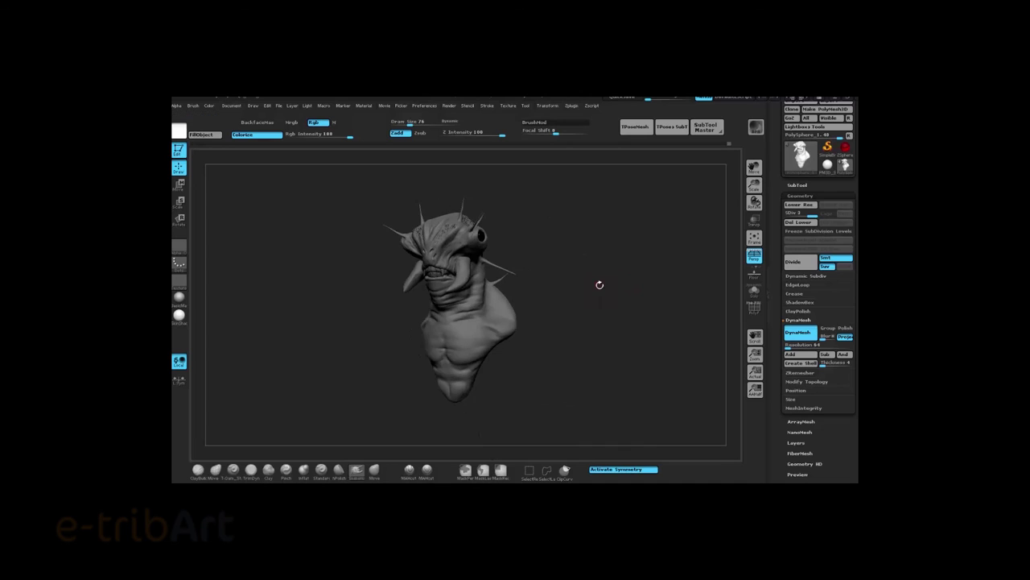